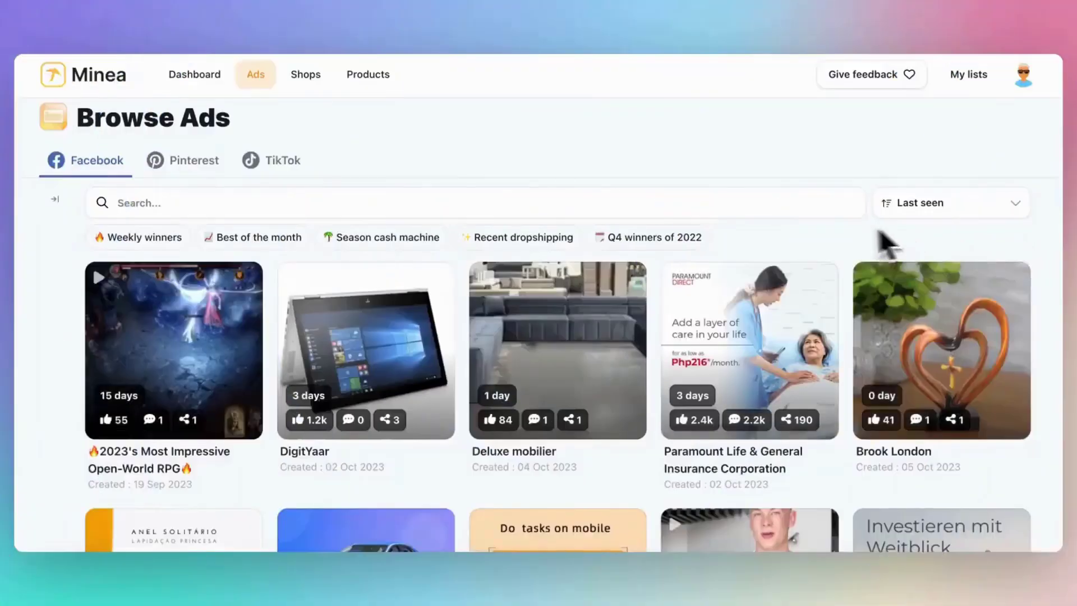
- Filter the Facebook ads to those last seen within the past 30 days
scroll(649, 348, down, 3)
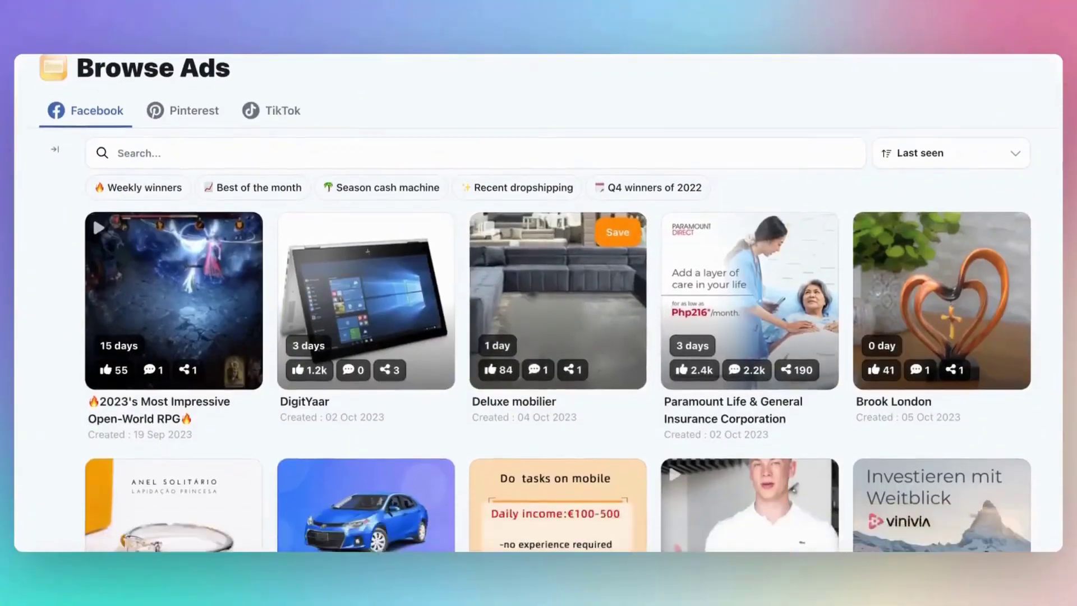
scroll(647, 354, down, 5)
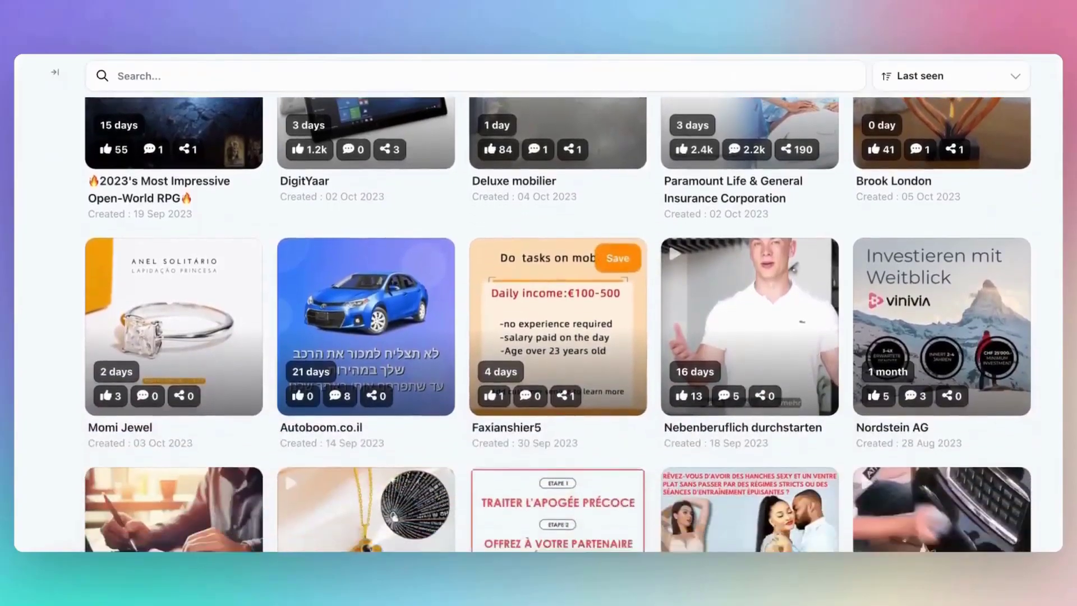
scroll(561, 353, down, 10)
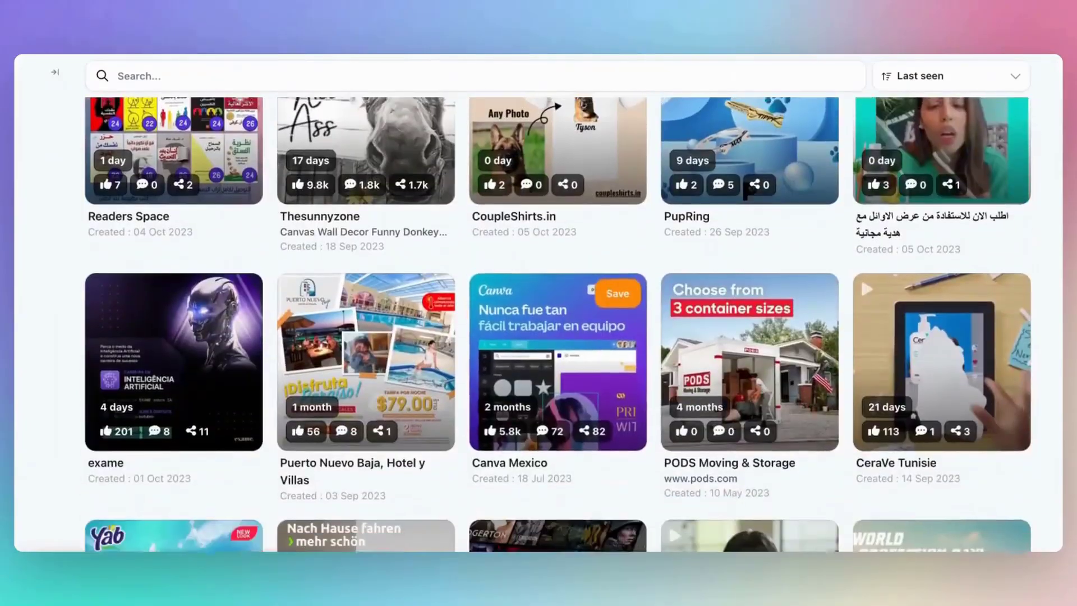
scroll(561, 354, up, 7)
scroll(648, 361, up, 8)
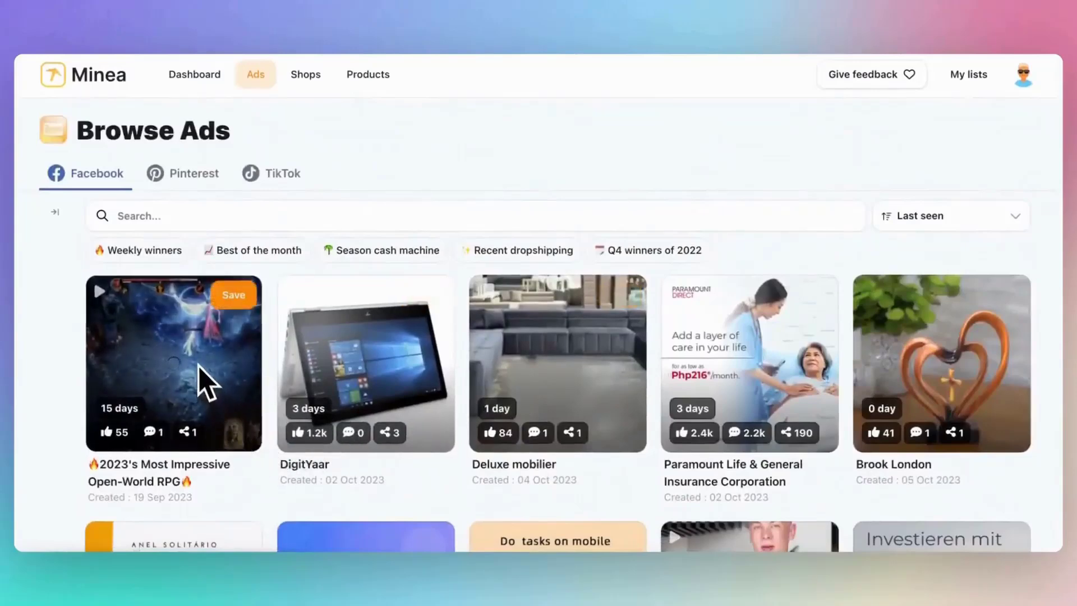
click(55, 211)
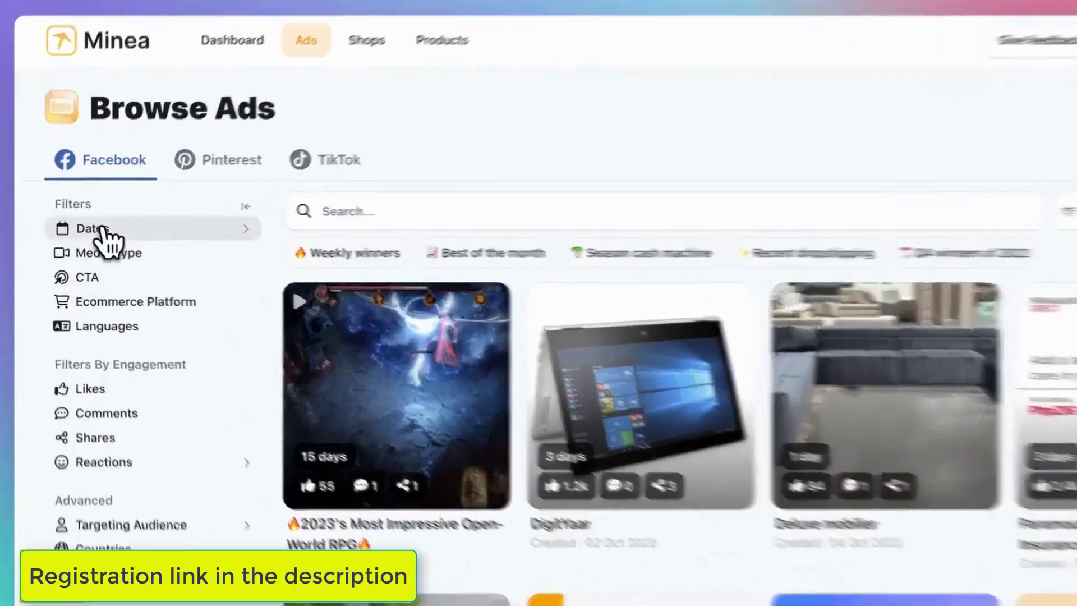
click(78, 230)
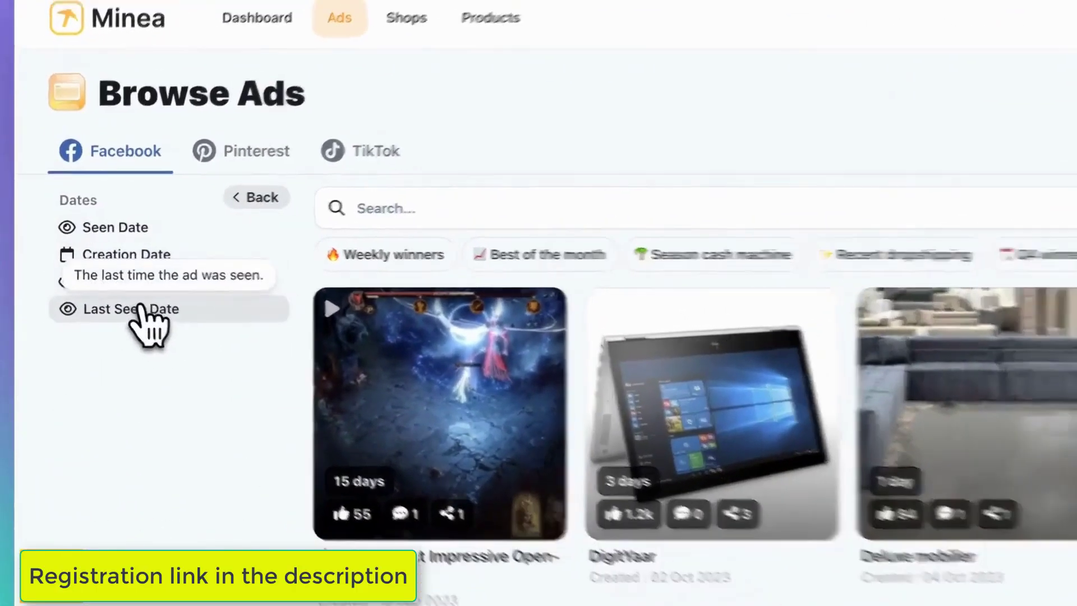
click(148, 314)
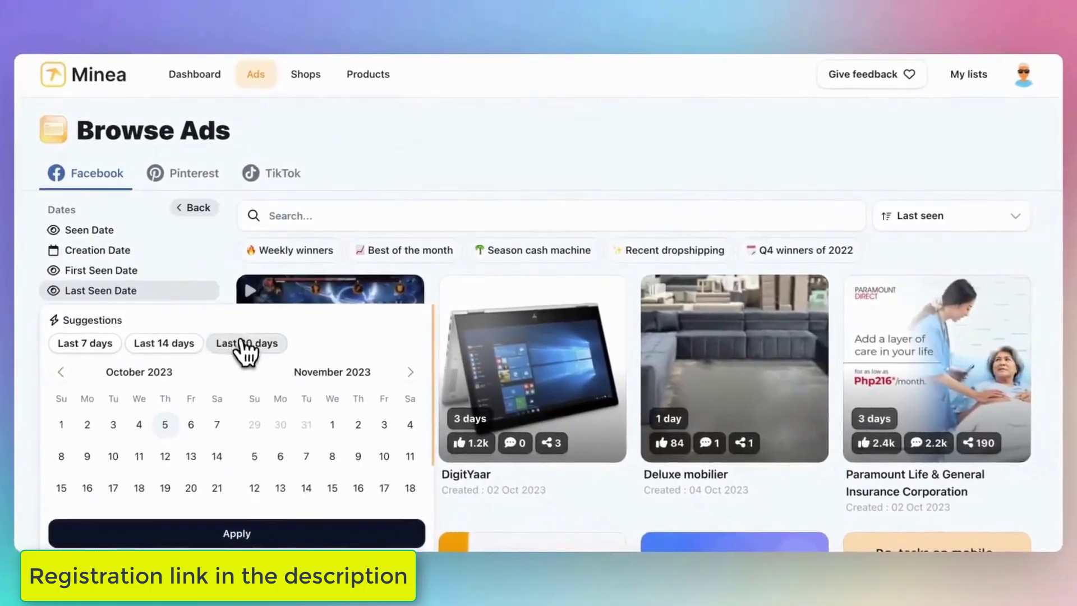
click(245, 343)
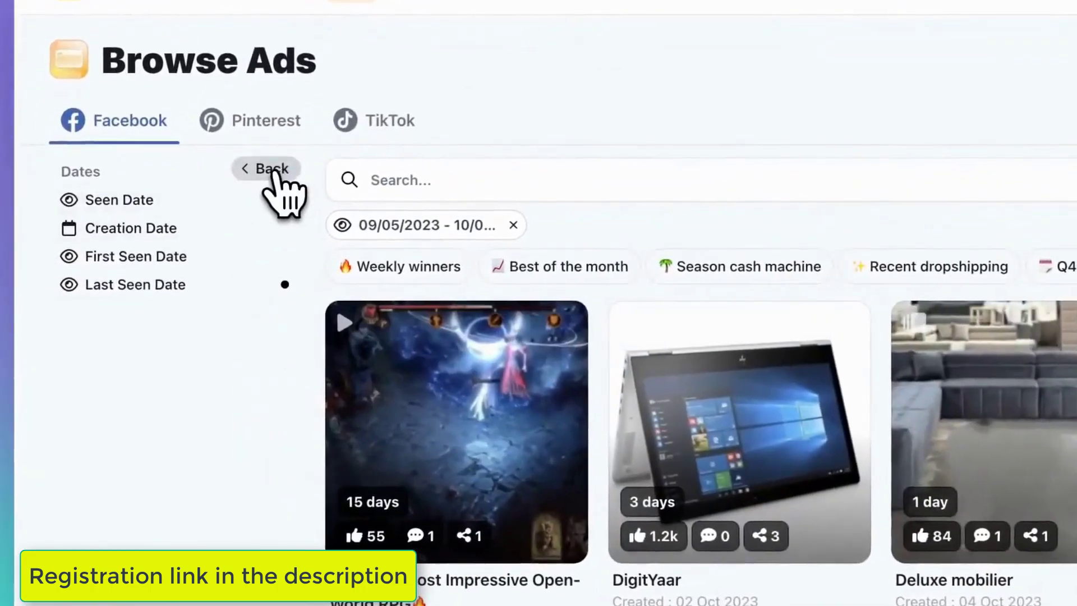
- Restrict the Media Type filter to Video ads only
click(273, 171)
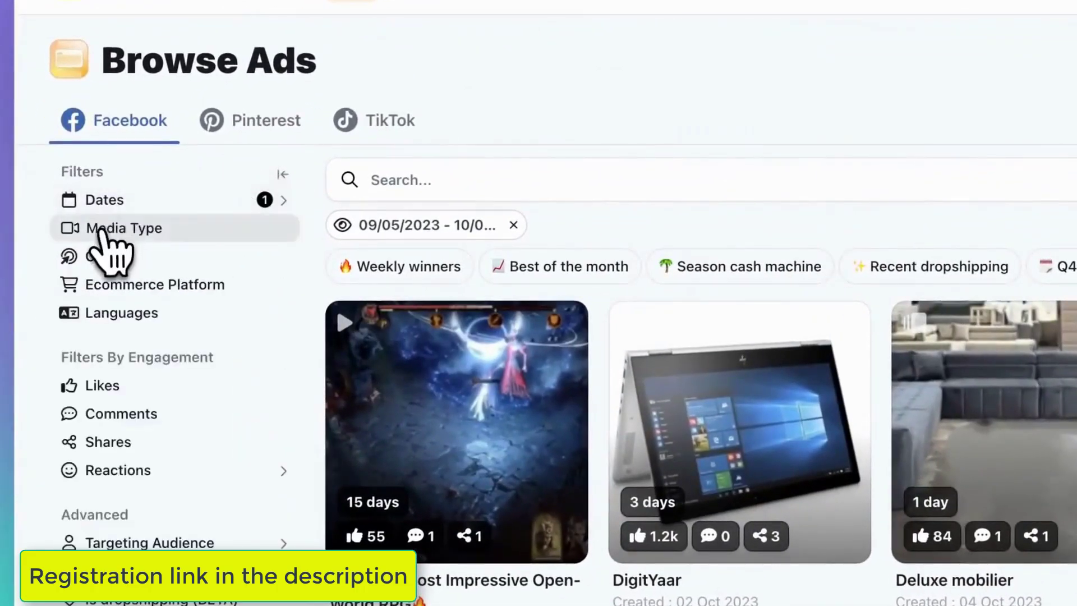
click(125, 228)
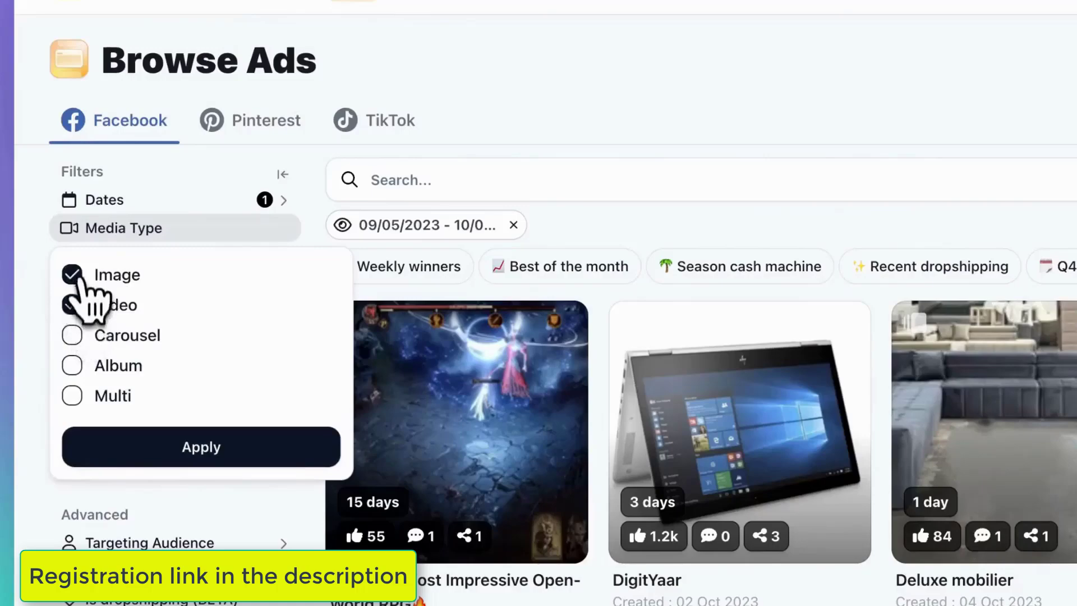
click(168, 449)
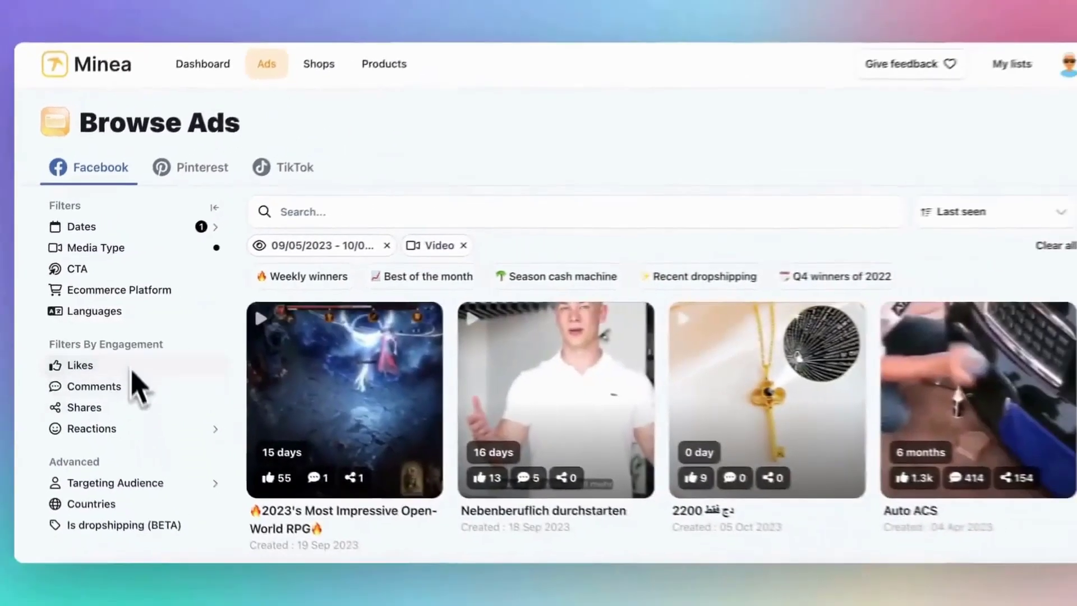
- Add Shop Now/Buy Now call-to-action, Shopify ecommerce platform and English language filters
click(83, 274)
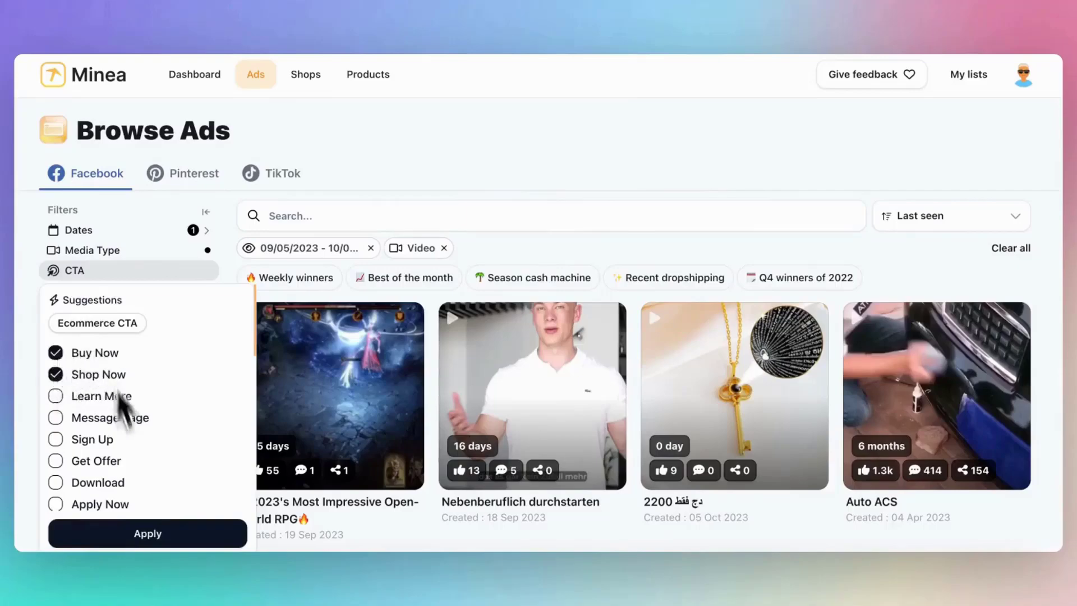
click(153, 539)
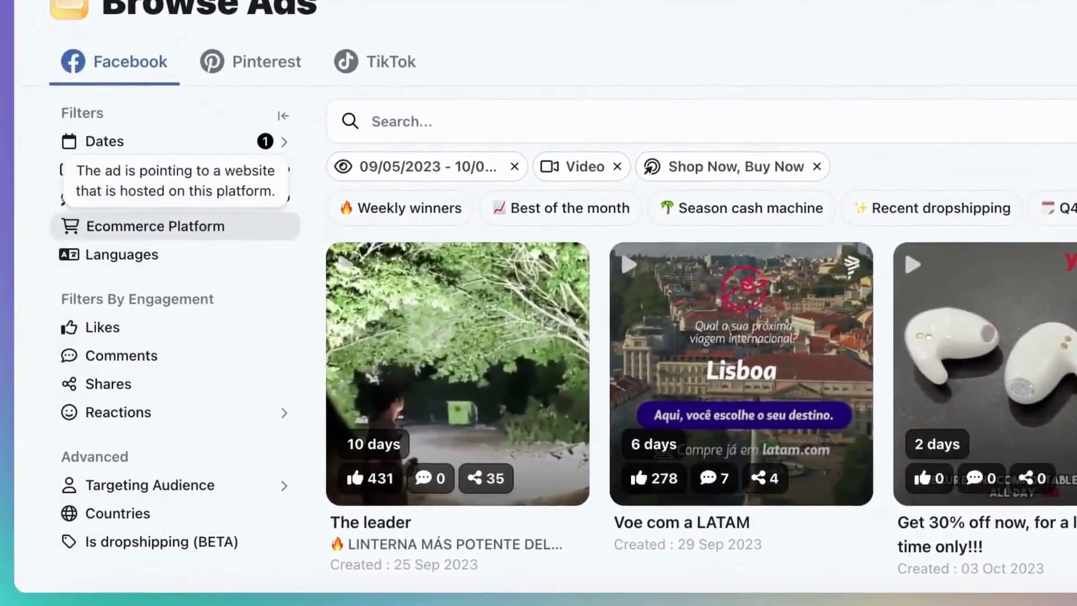
click(155, 226)
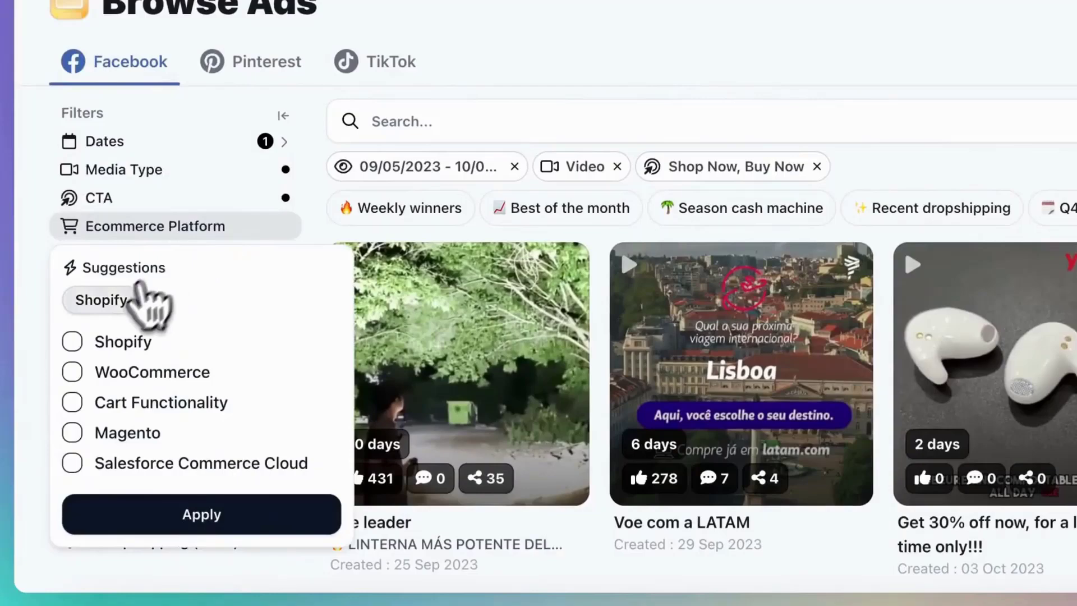
click(104, 299)
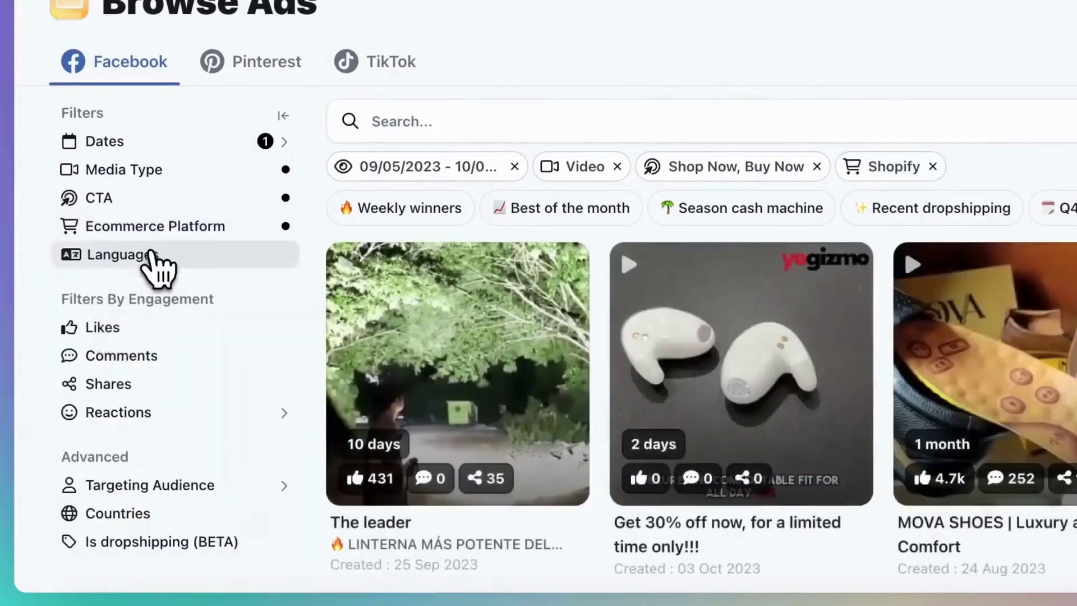
click(155, 260)
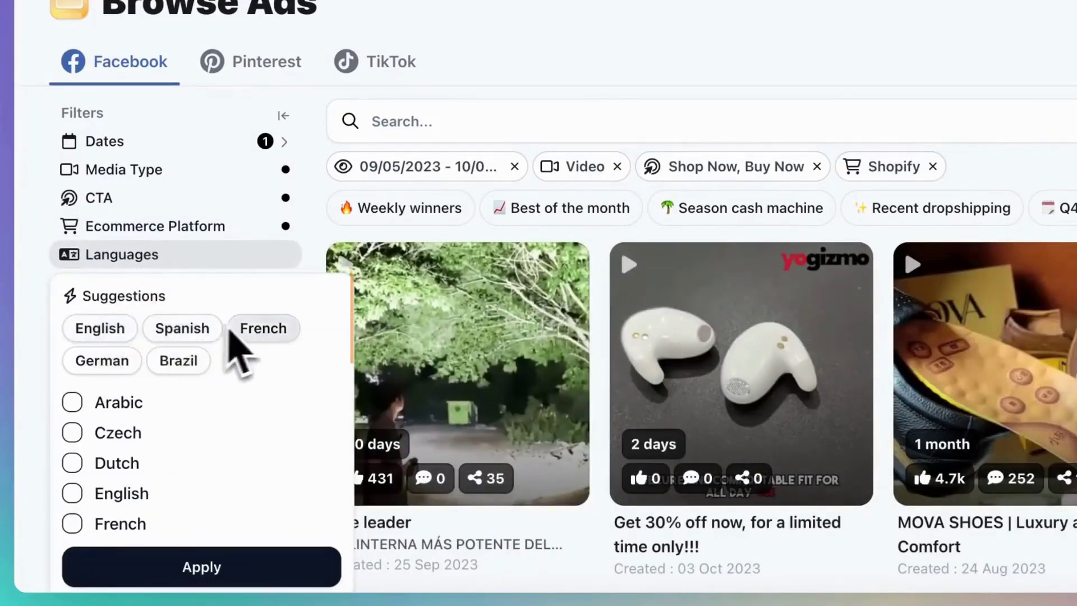
click(107, 335)
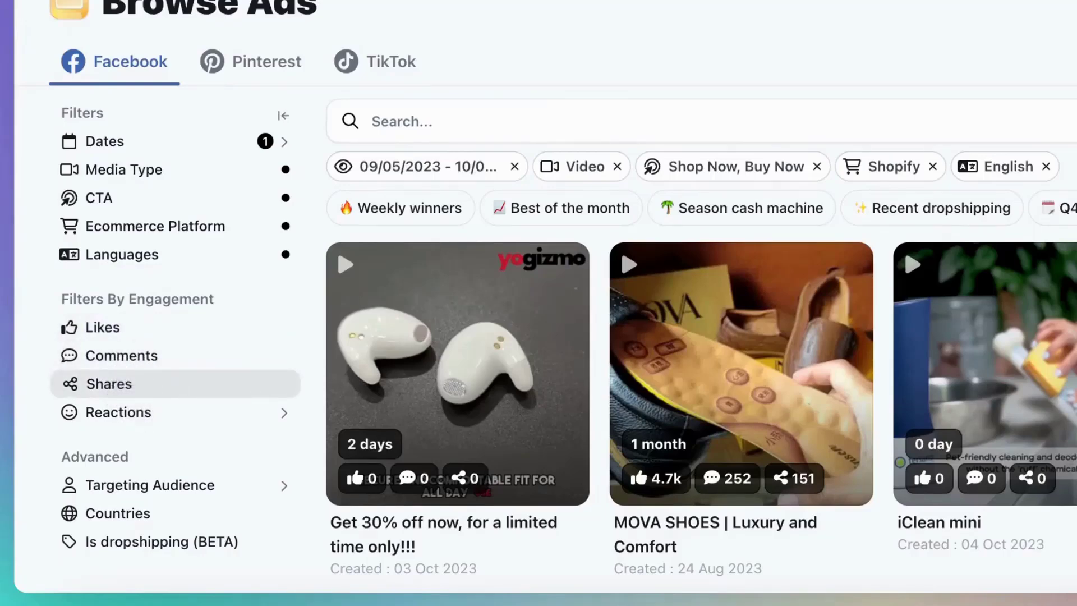
- Look through the Likes, Reactions and Targeting Audience filters without applying any
click(113, 329)
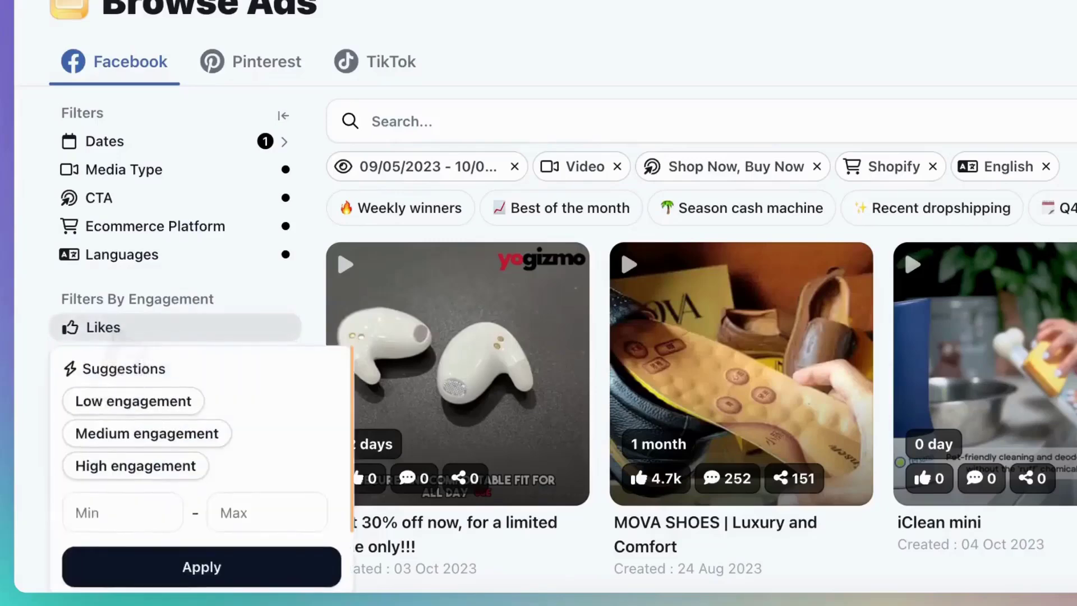
click(115, 404)
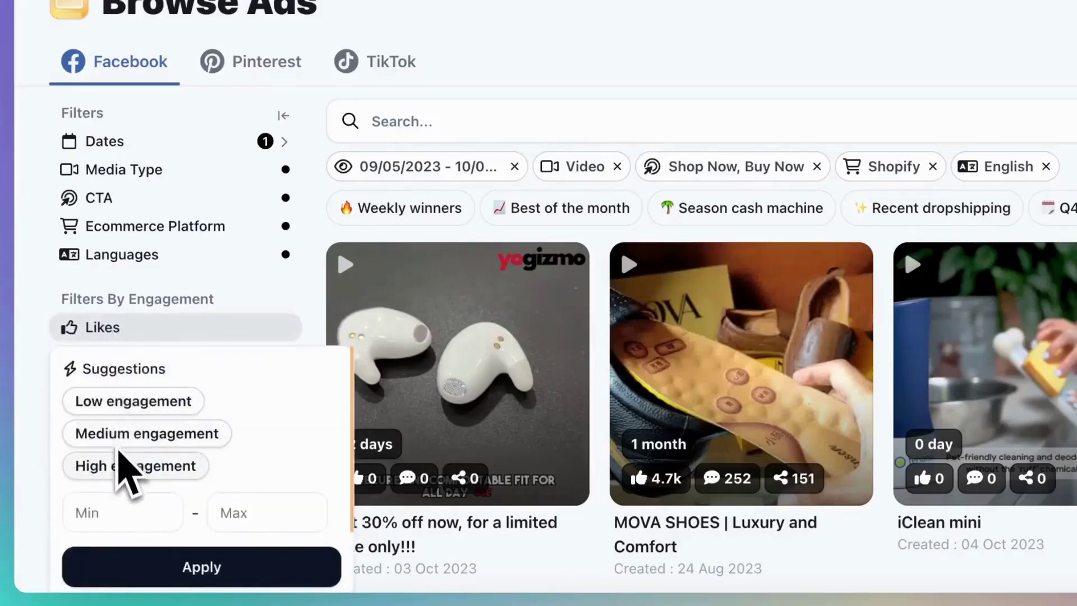
click(43, 352)
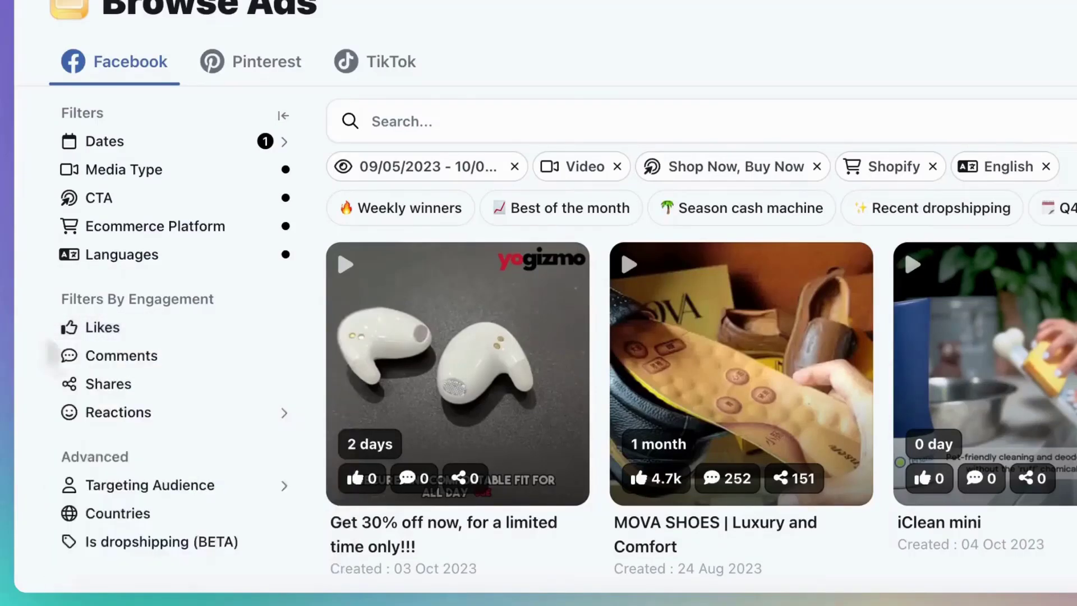
click(112, 415)
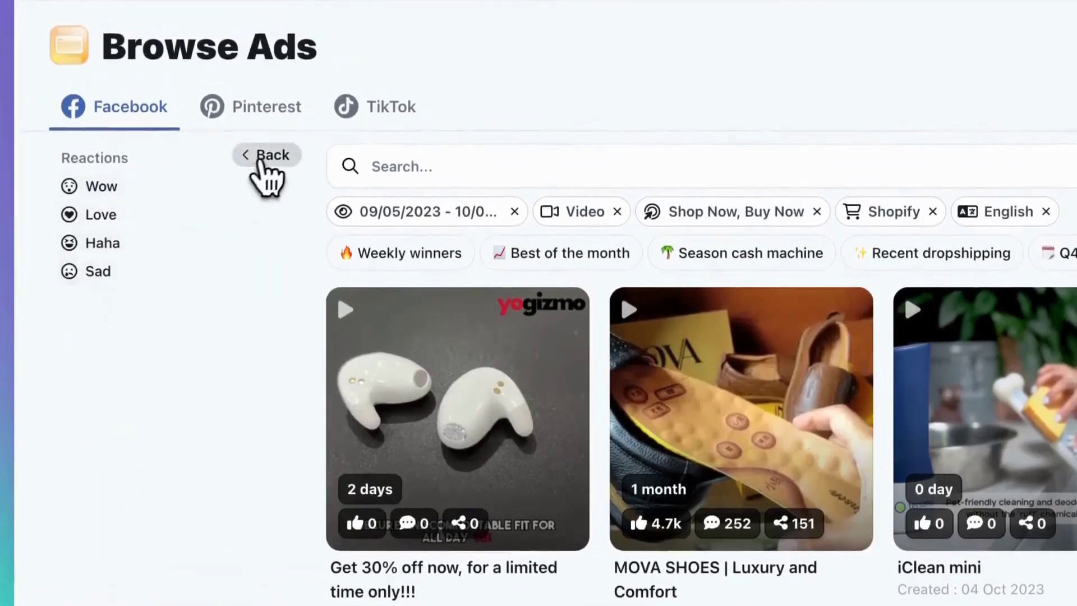
click(263, 158)
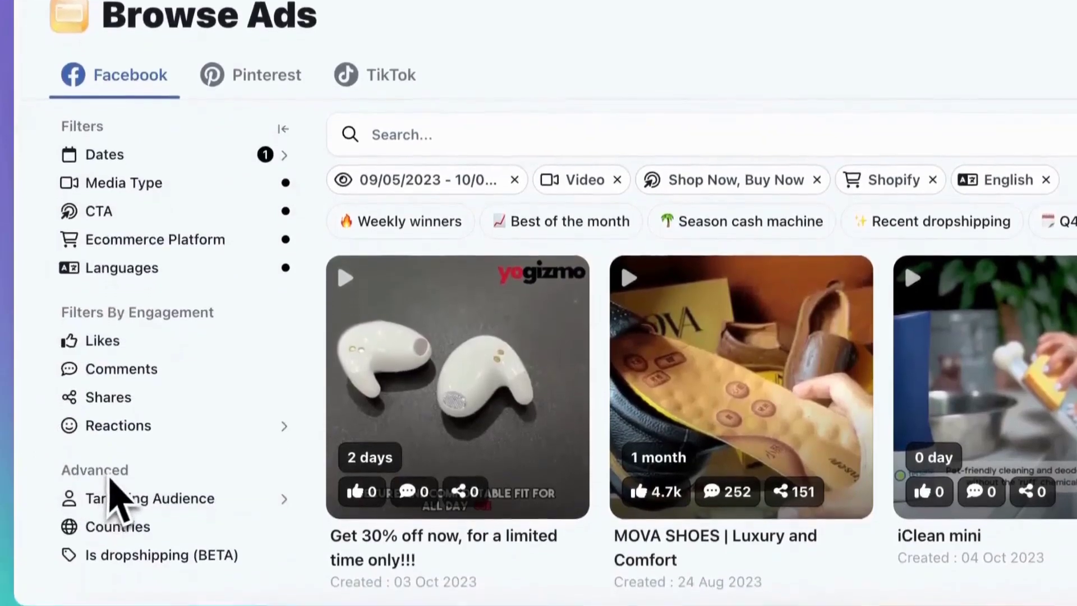
click(125, 495)
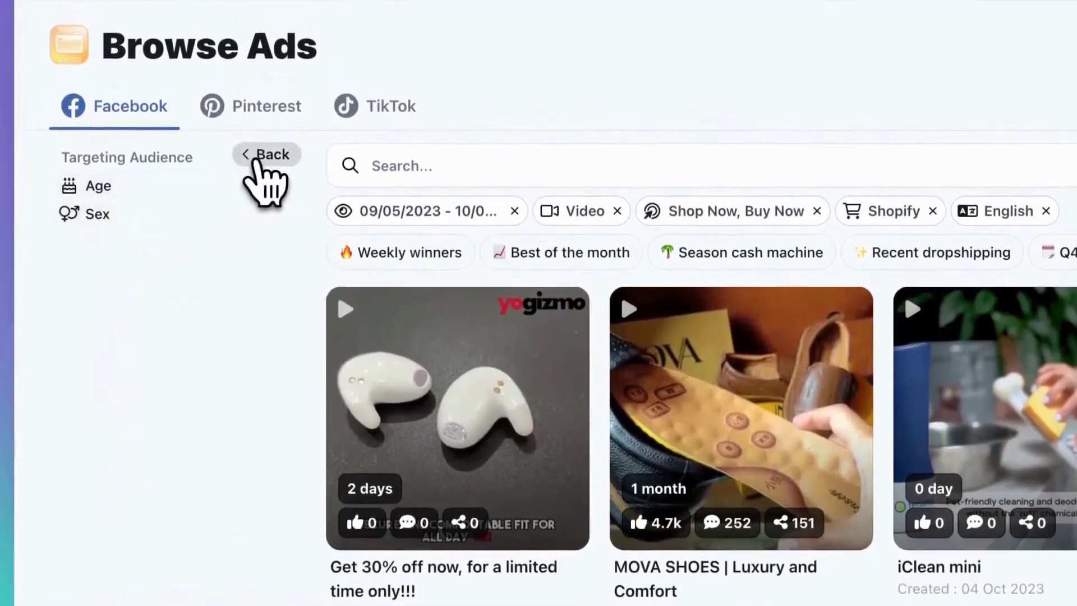
click(267, 154)
- Apply a suggested group of countries and tick the Is dropshipping option
click(112, 558)
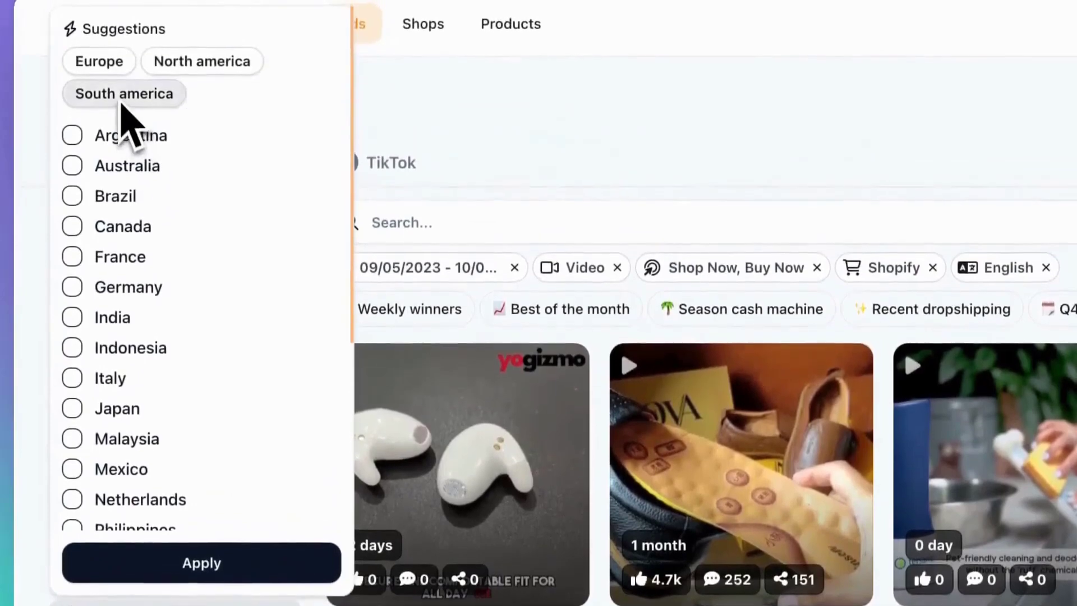
click(124, 16)
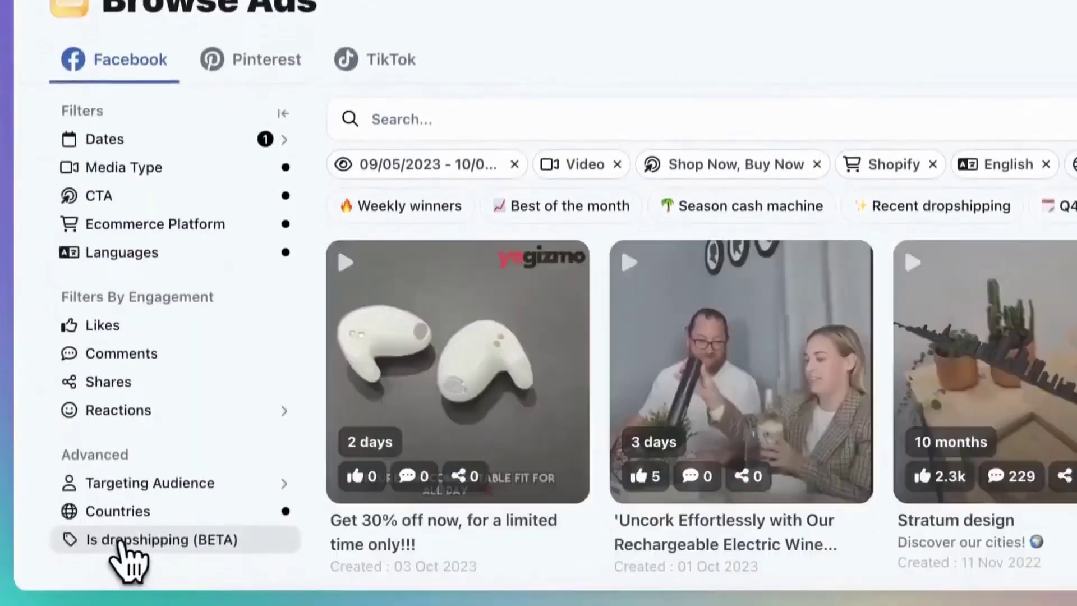
click(127, 539)
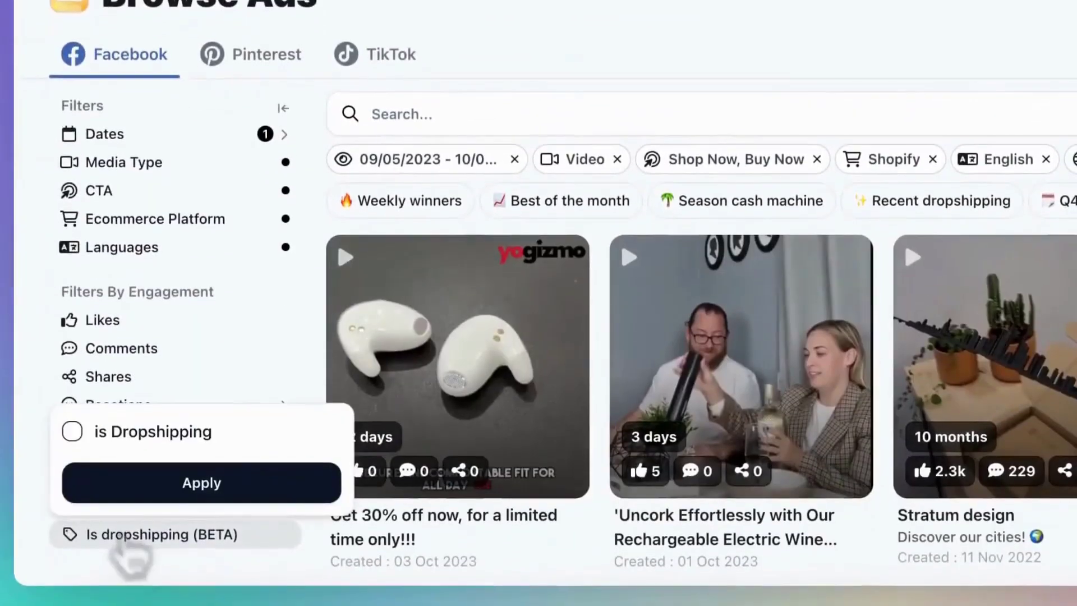
click(115, 437)
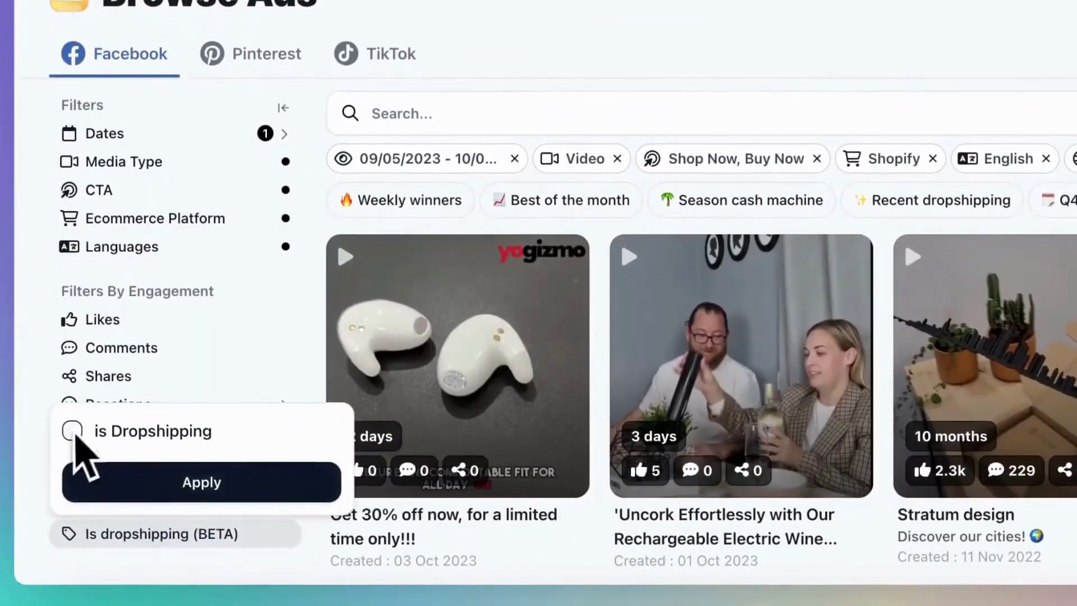
click(79, 476)
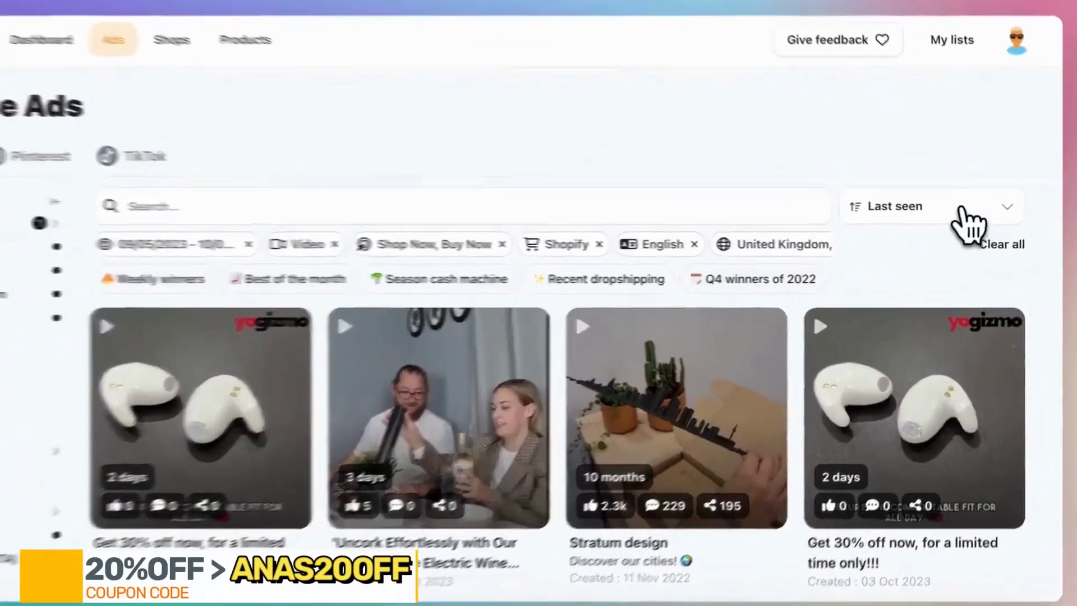
- Sort the filtered Facebook ads by number of shares
click(961, 209)
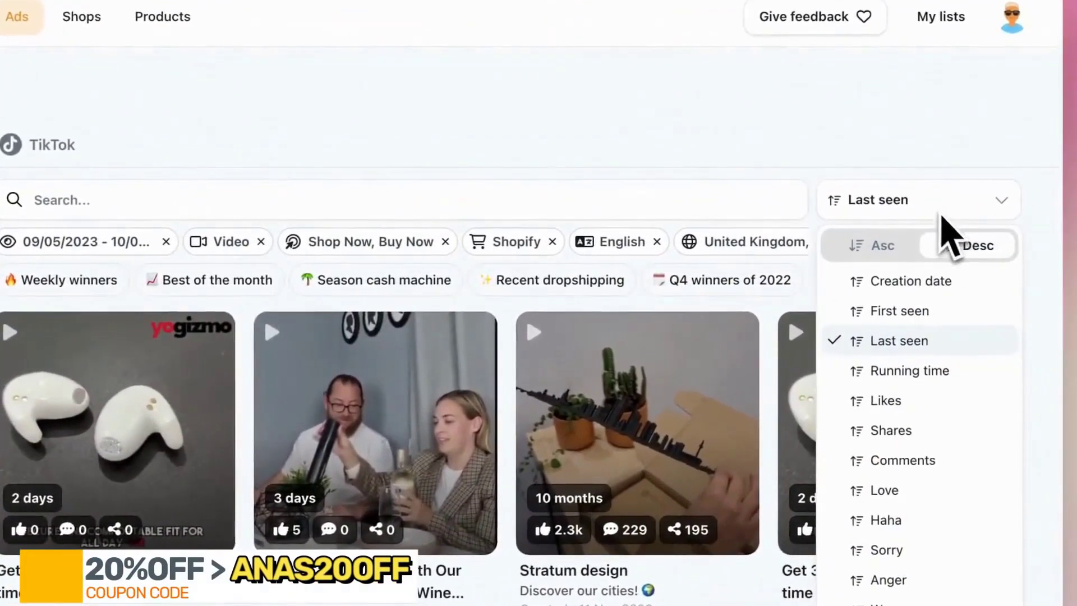
click(907, 344)
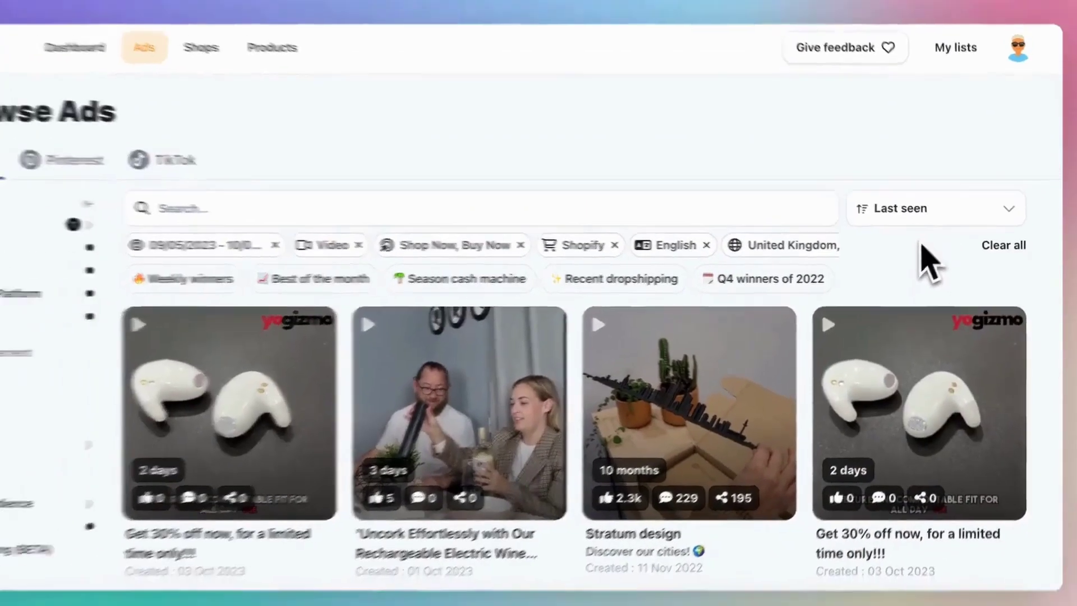
mouse_move(897, 359)
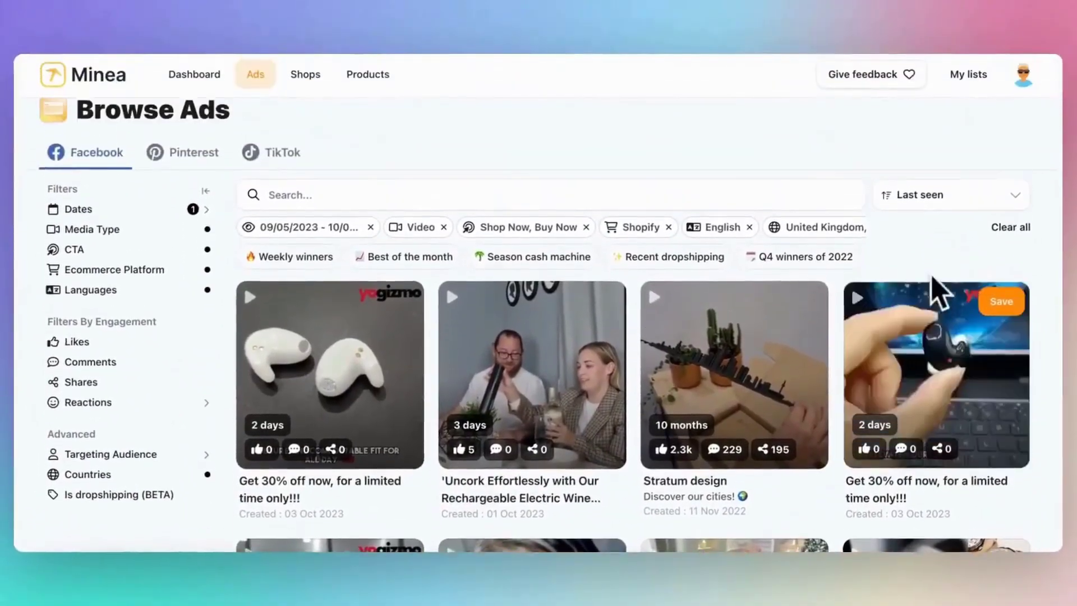
click(980, 198)
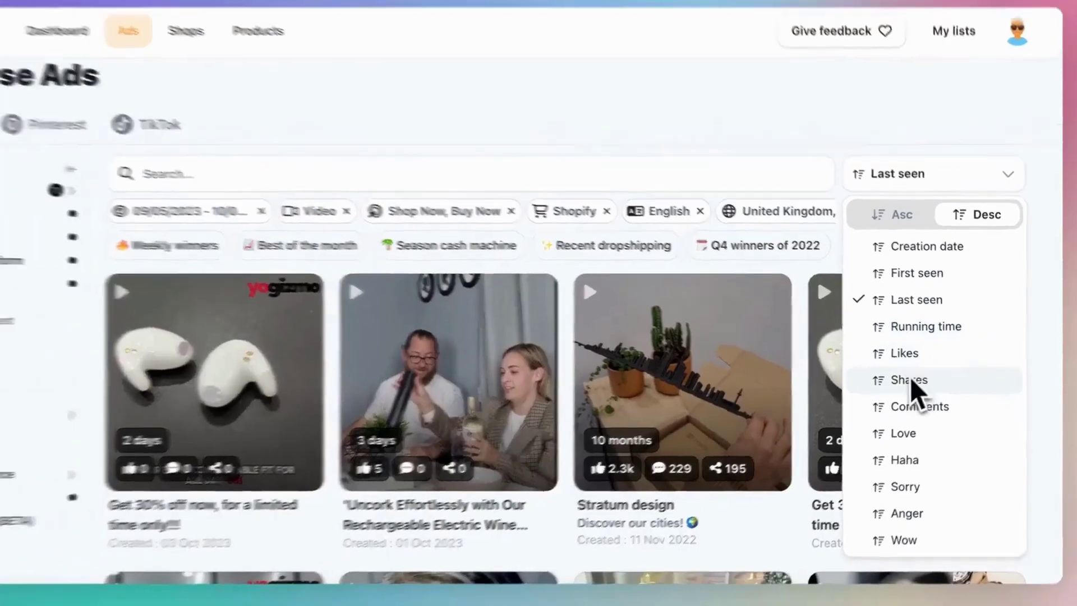
click(953, 383)
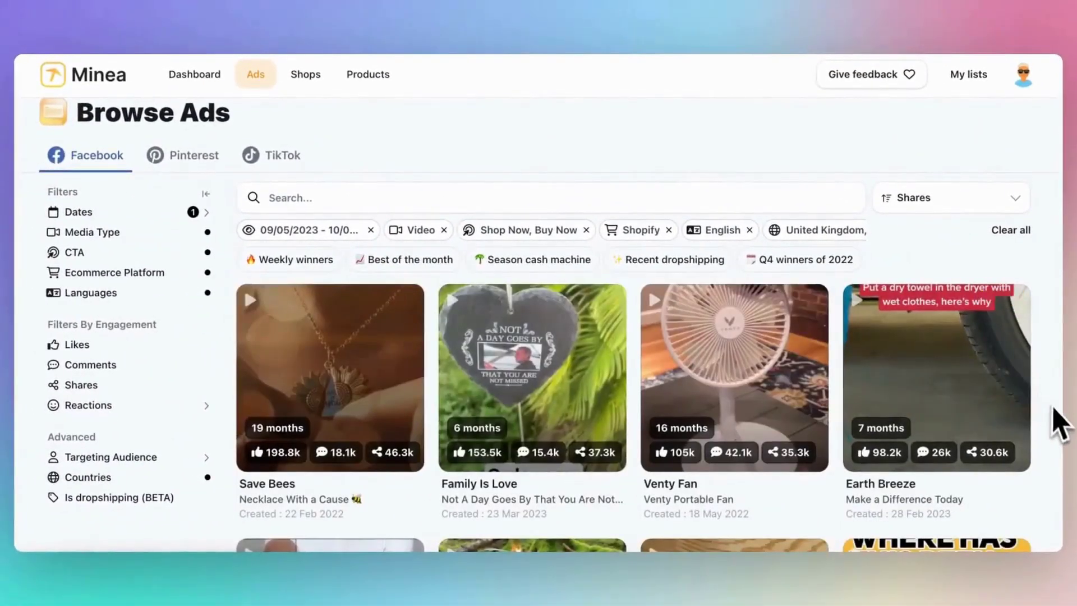
scroll(931, 462, down, 2)
scroll(919, 457, up, 2)
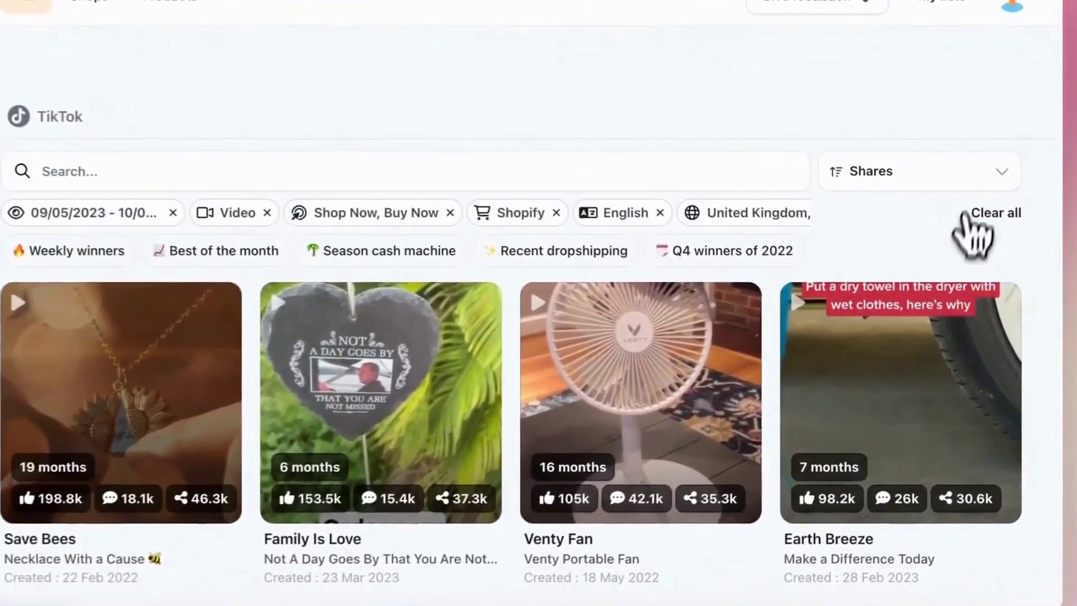
- Re-sort the ads by Anger reactions and scroll through the results
click(965, 178)
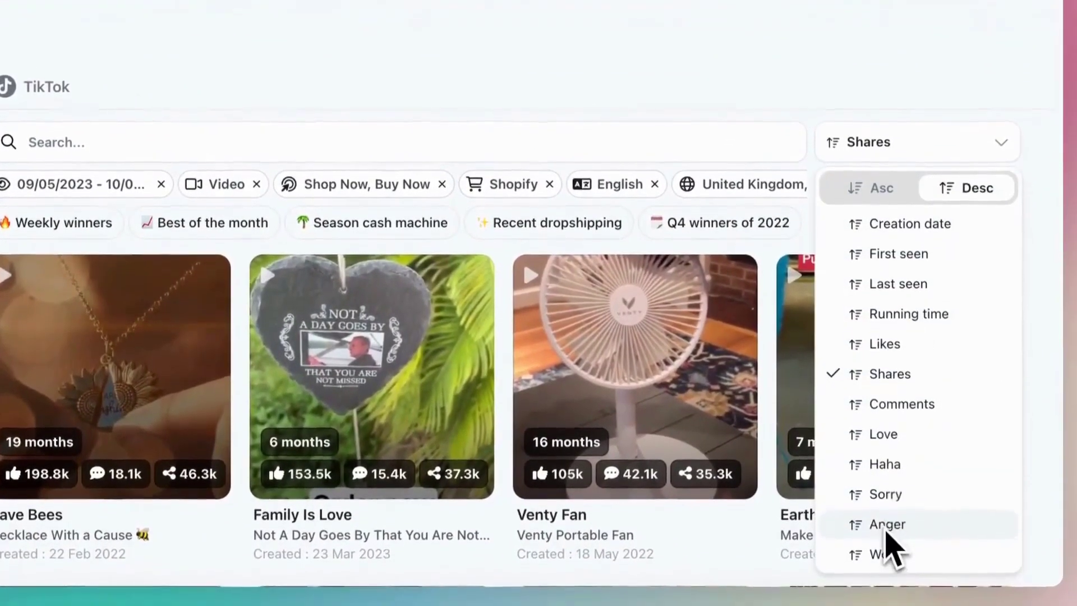
click(886, 552)
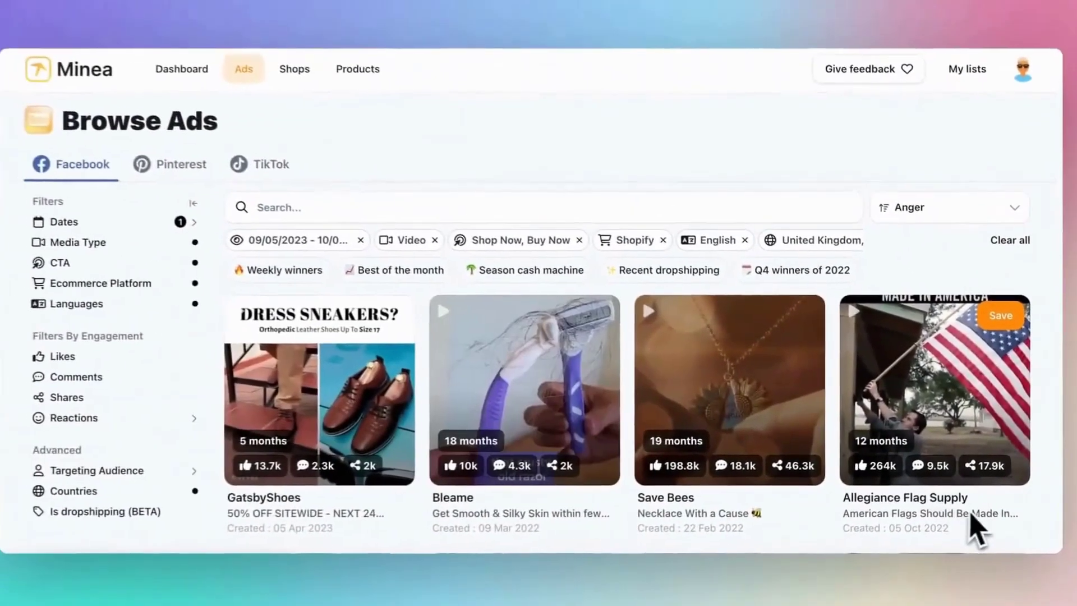
scroll(990, 527, down, 1)
scroll(990, 528, down, 2)
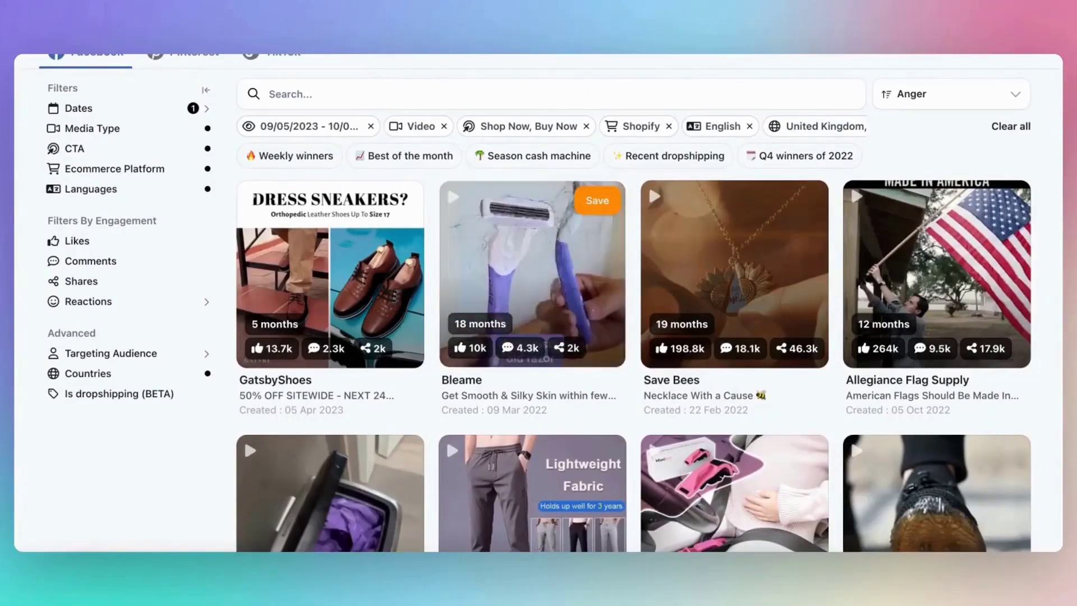
scroll(533, 275, up, 2)
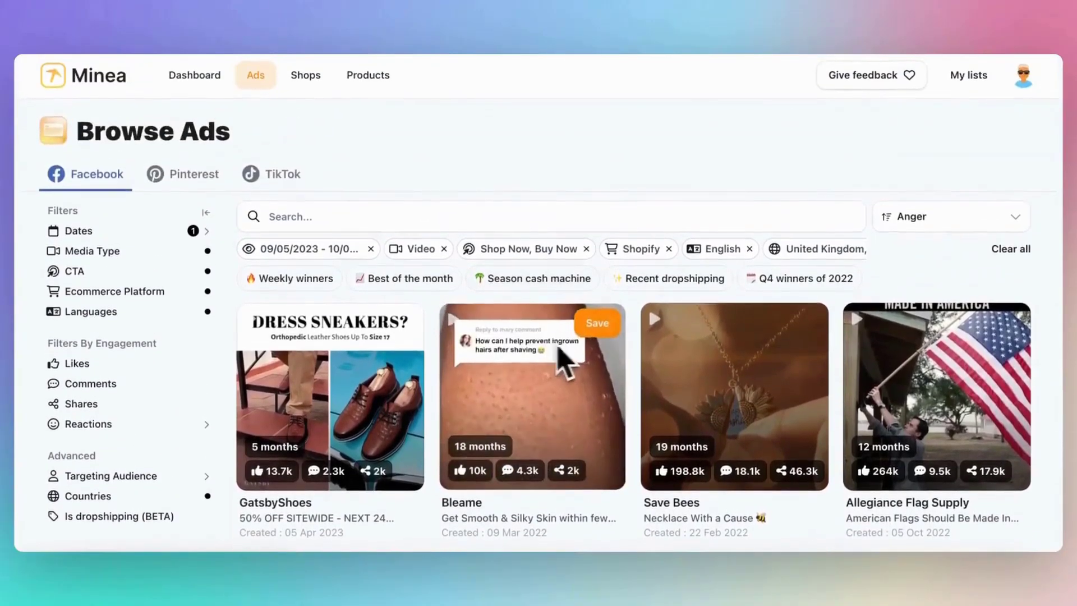
- Clear all filters, search for 'mug' and open the Quaint Treasures mug ad
click(1011, 249)
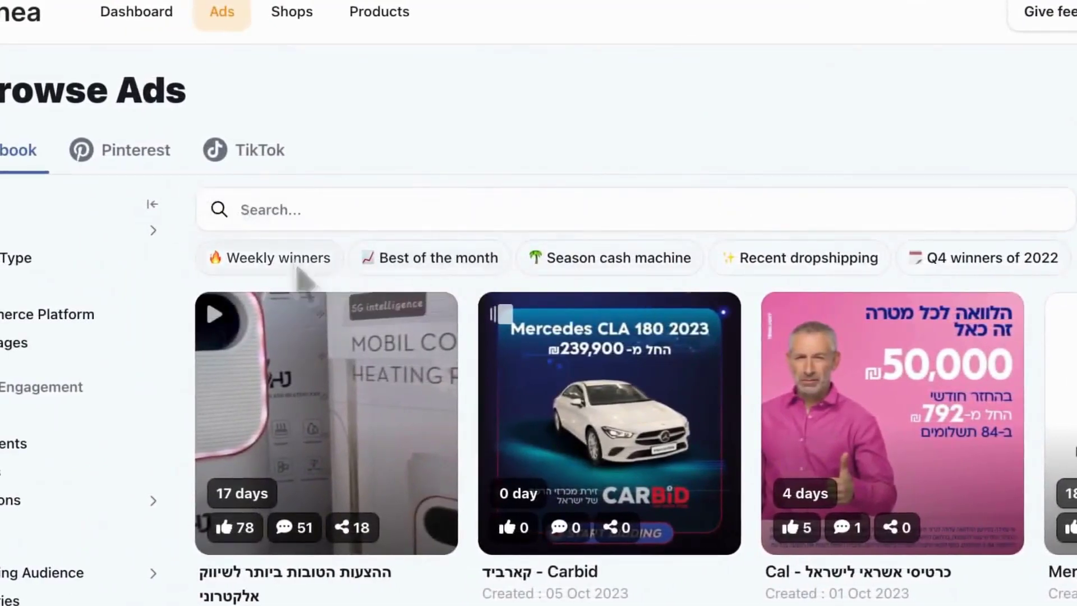
mouse_move(298, 270)
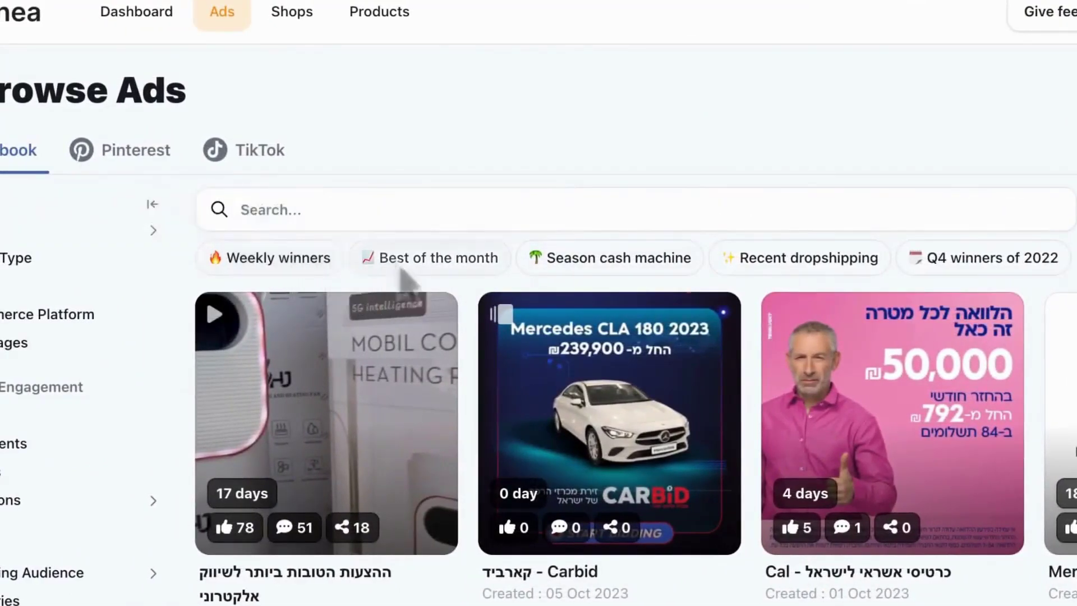
mouse_move(401, 268)
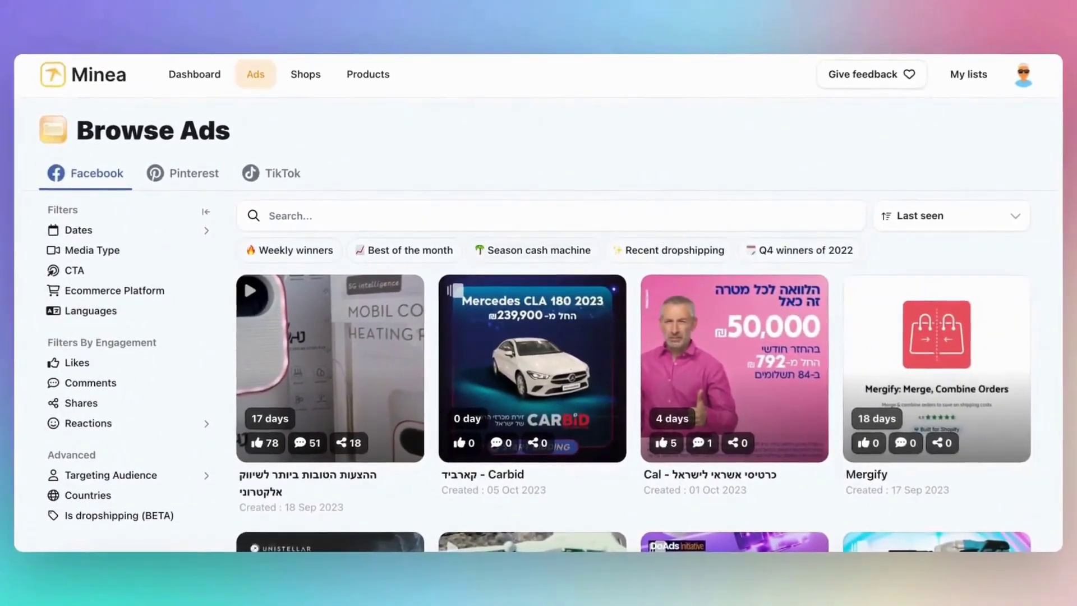
text(ug)
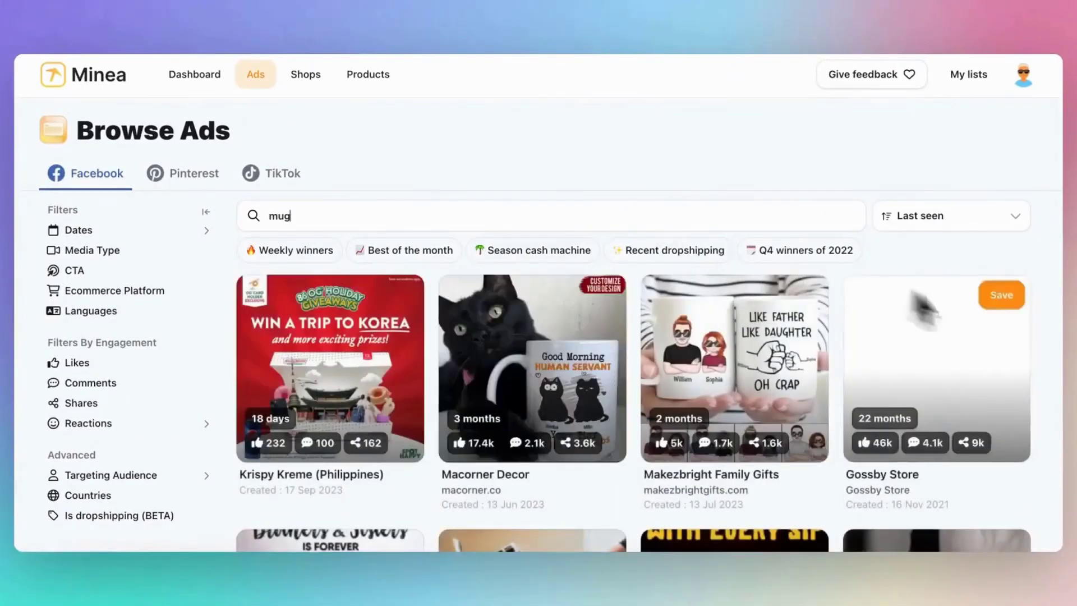
scroll(576, 385, down, 6)
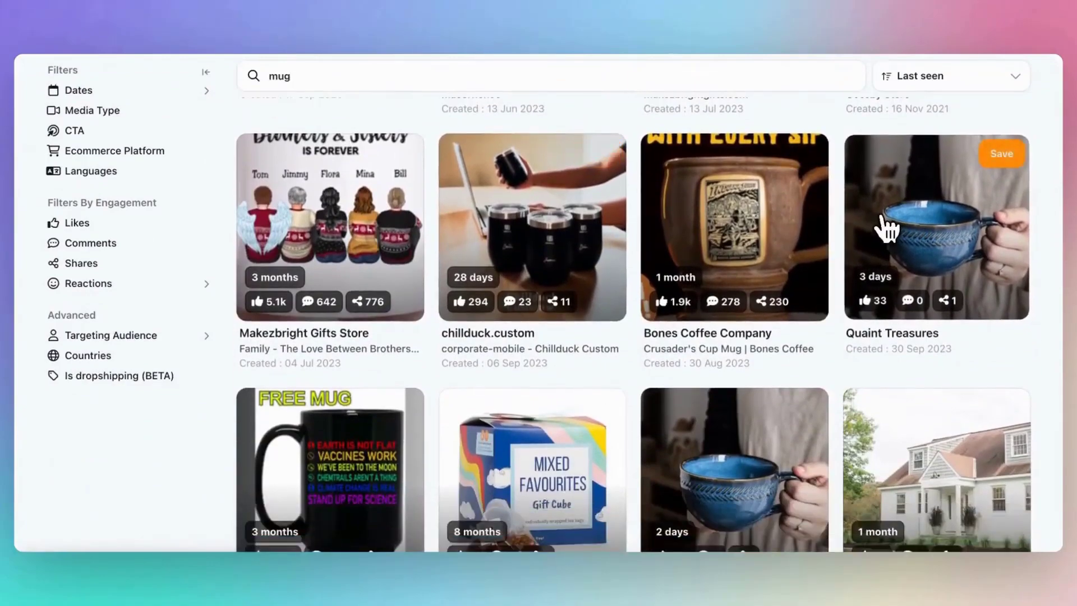
click(887, 229)
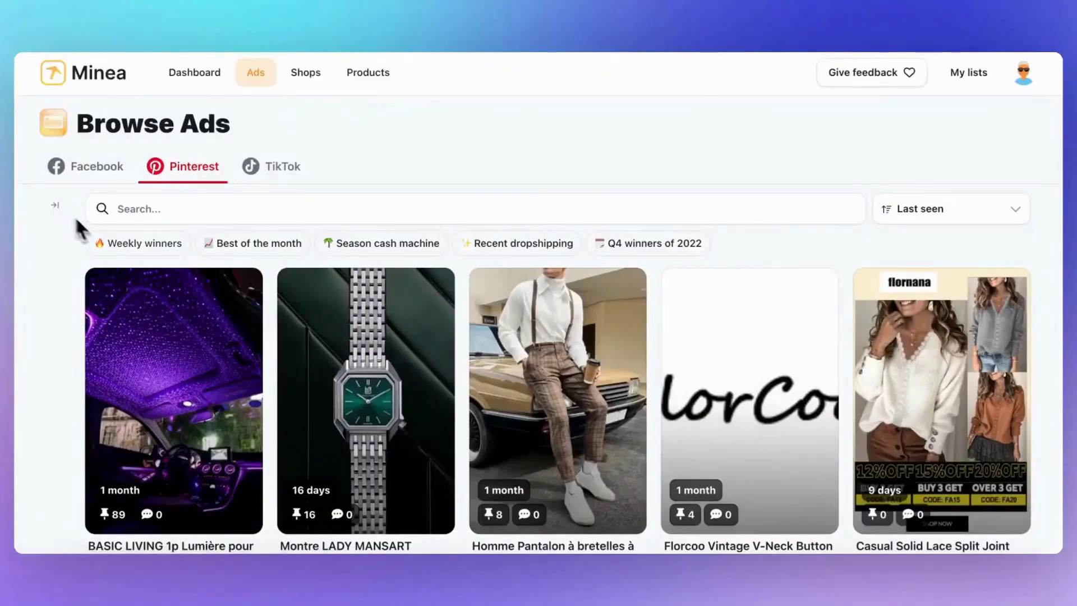
- Filter Pinterest ads to medium pin engagement (100–1000) and high save engagement (1000–10000)
scroll(144, 324, down, 3)
scroll(144, 324, up, 2)
scroll(174, 364, up, 2)
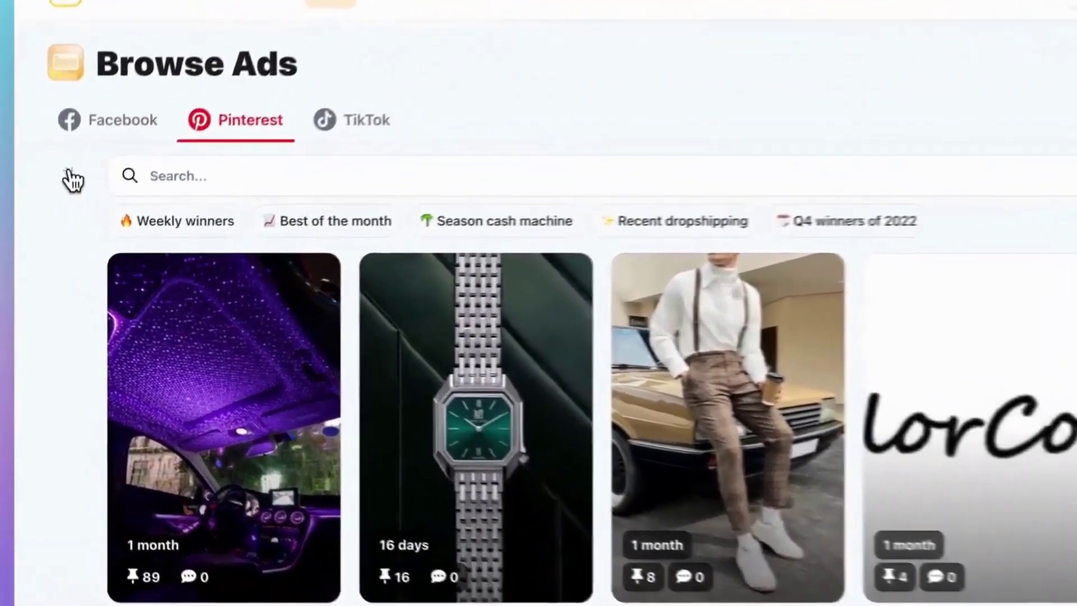
click(55, 169)
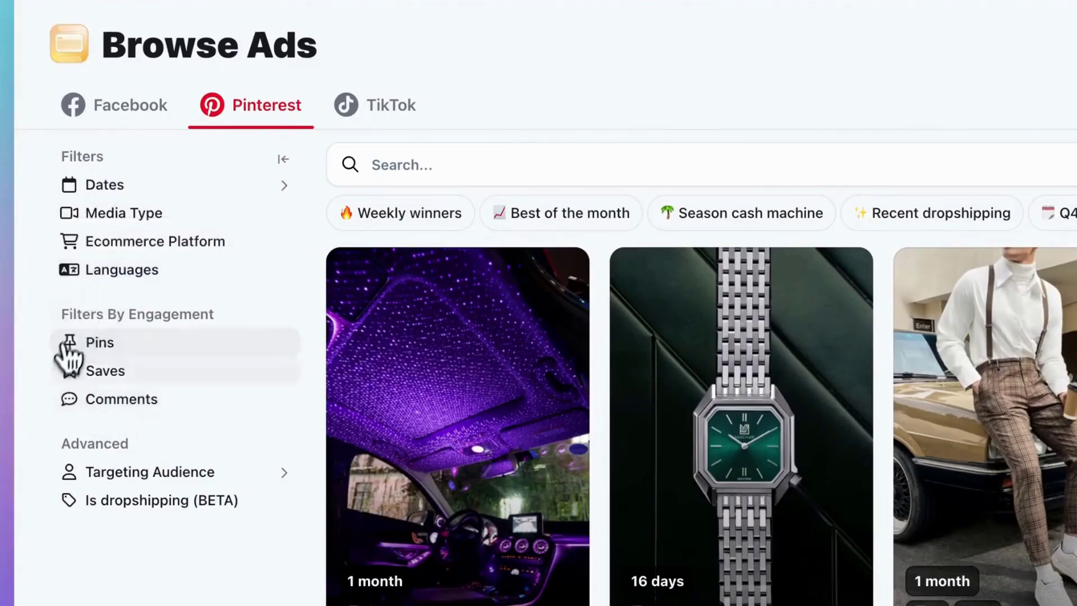
click(103, 345)
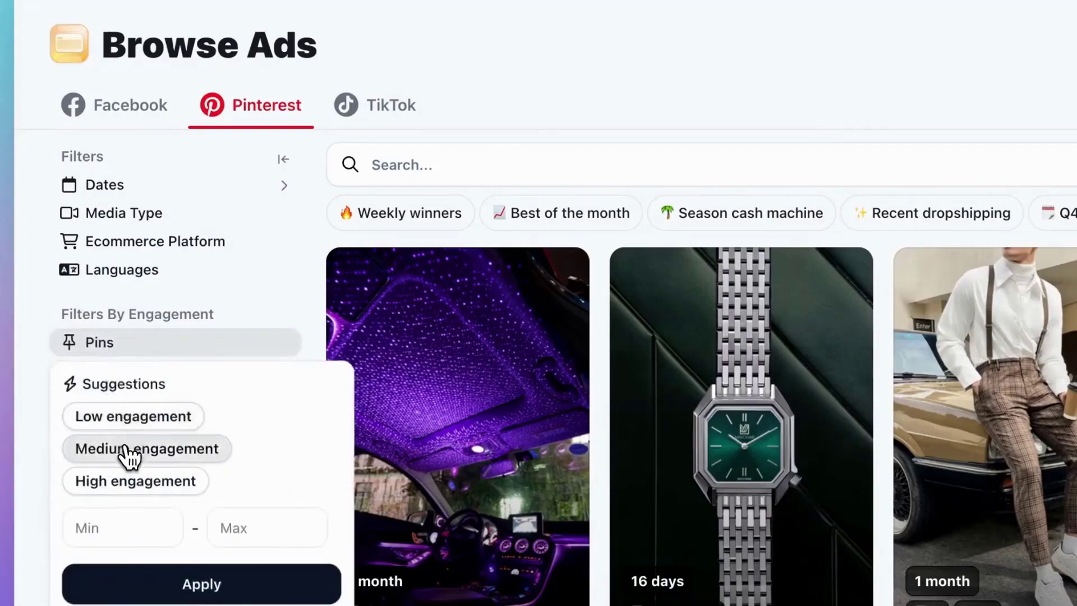
click(128, 451)
click(105, 371)
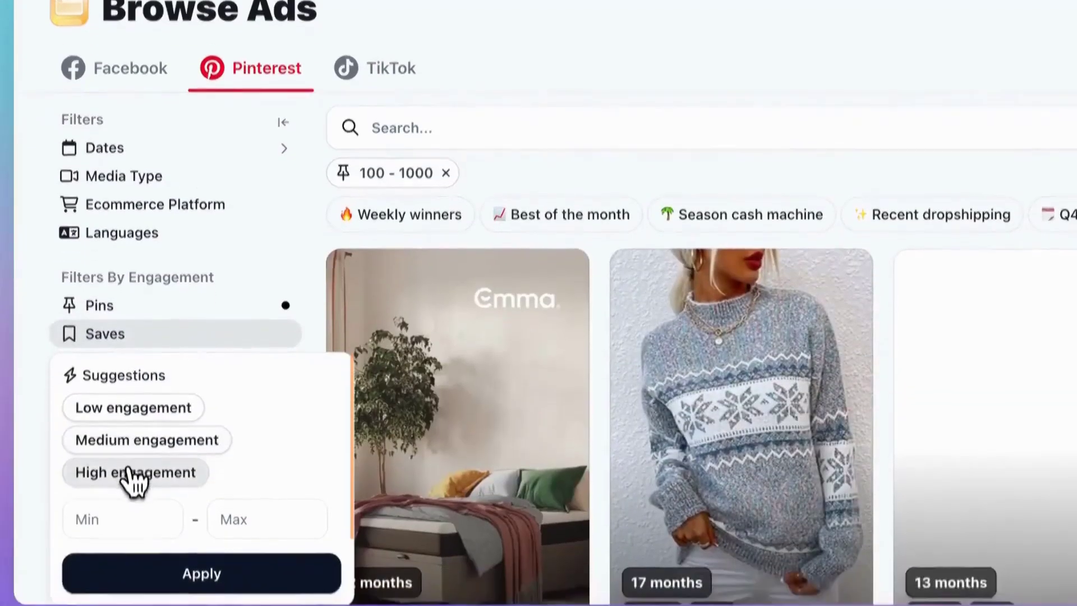
click(128, 510)
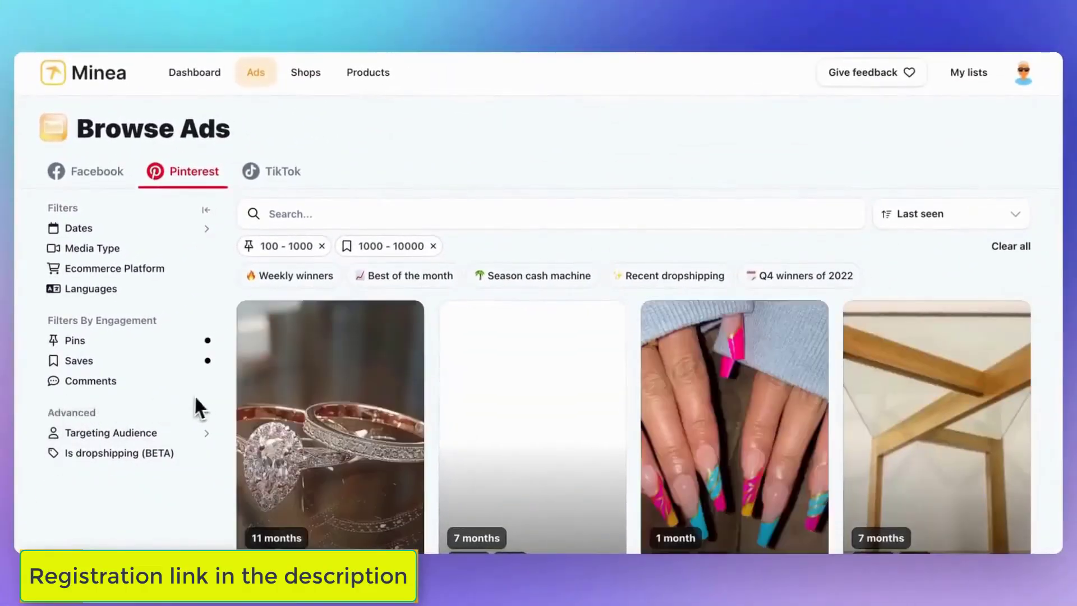
- Apply the Is dropshipping filter to the Pinterest ads
scroll(634, 392, down, 3)
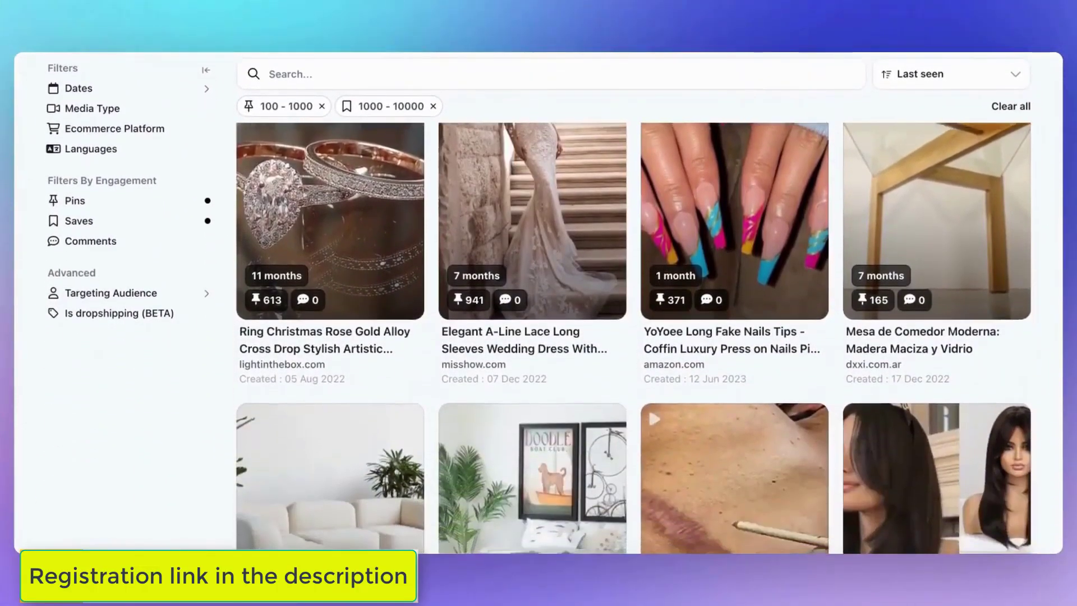
scroll(634, 337, up, 3)
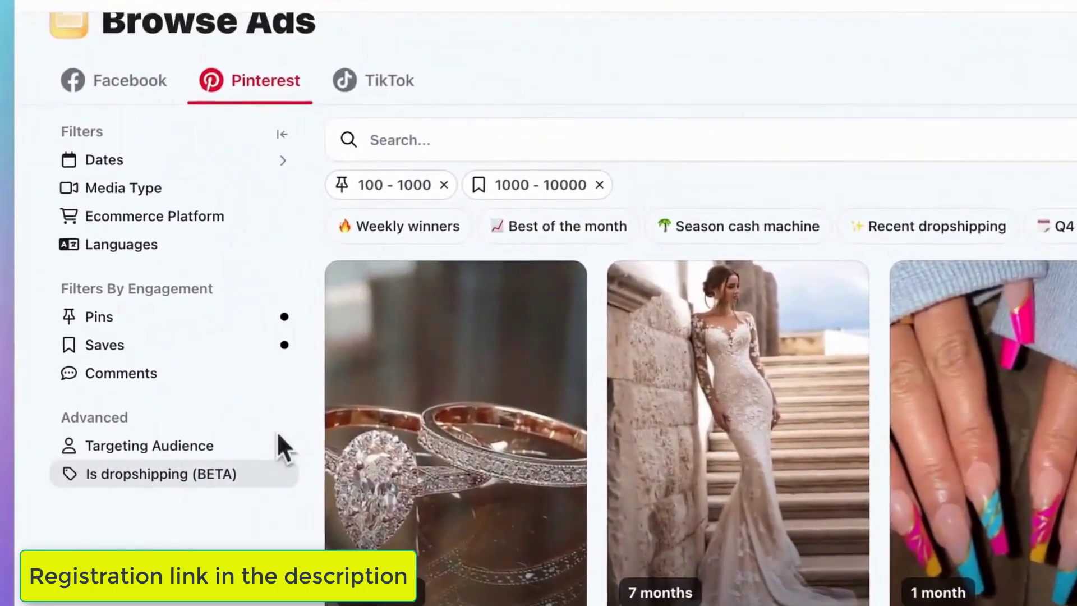
click(232, 454)
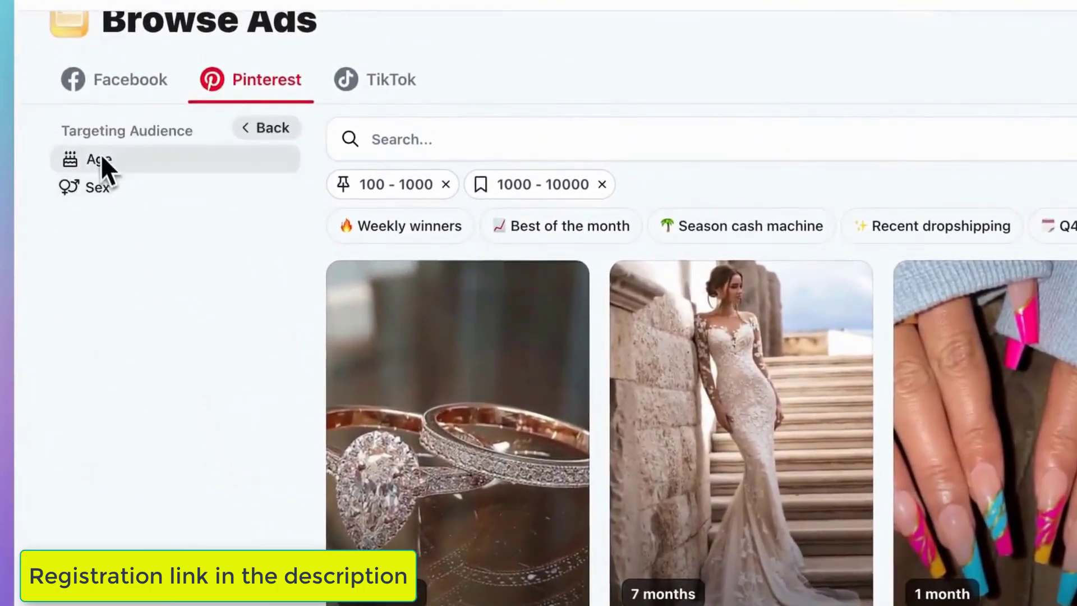
click(275, 130)
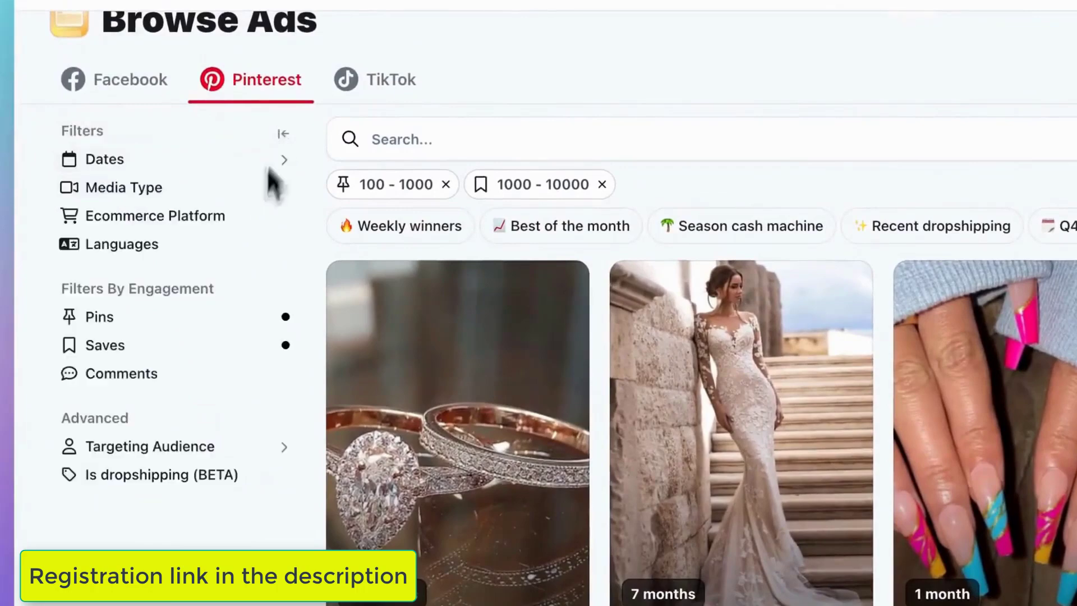
click(207, 474)
scroll(135, 488, down, 1)
click(73, 458)
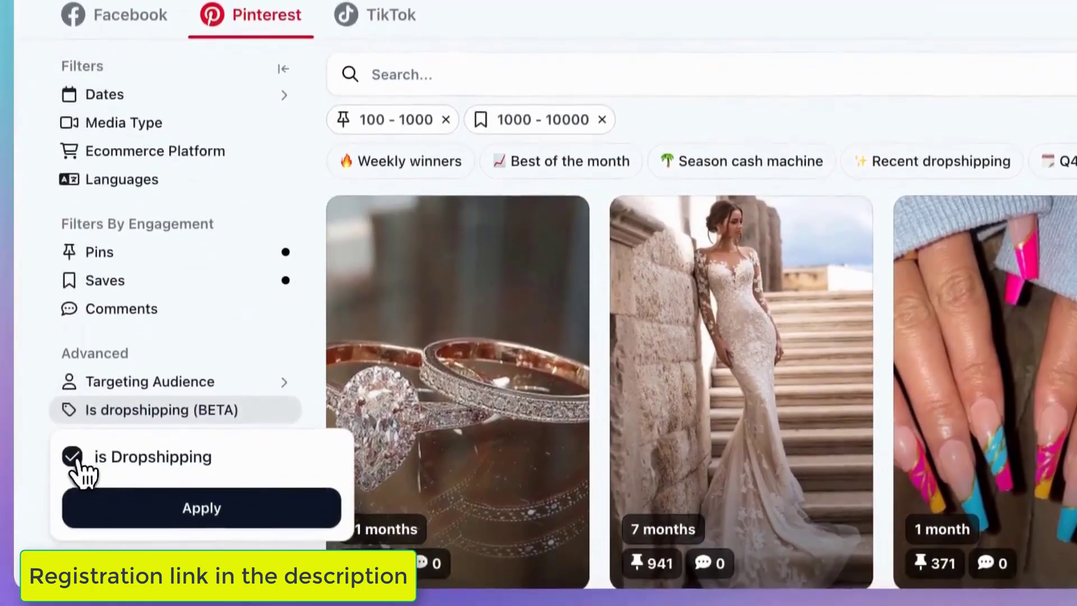
click(173, 508)
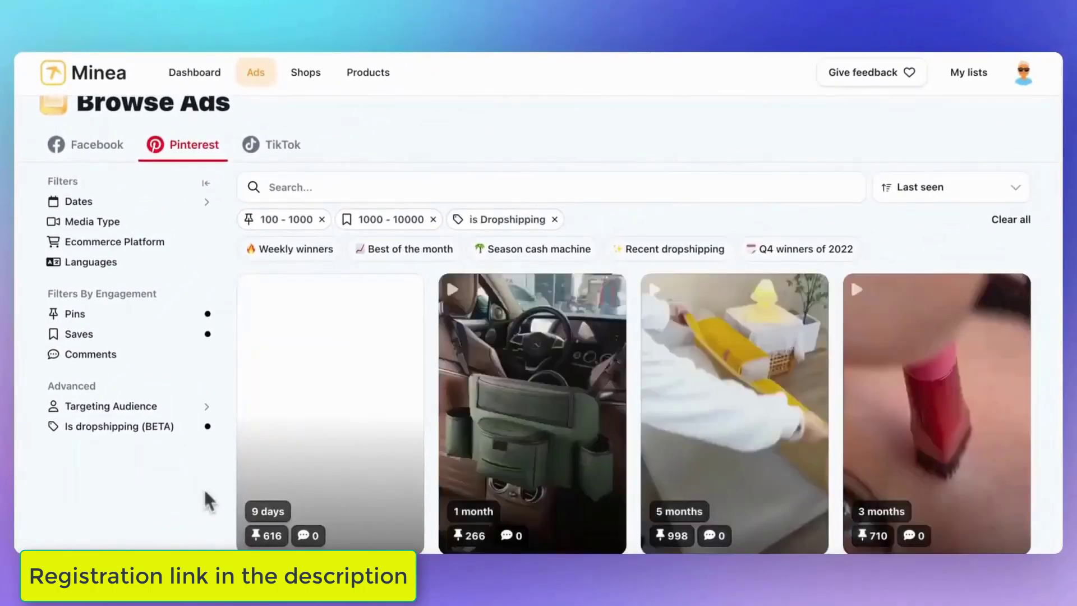
- Scroll the dropshipping results and open the first ad's details
scroll(634, 337, down, 3)
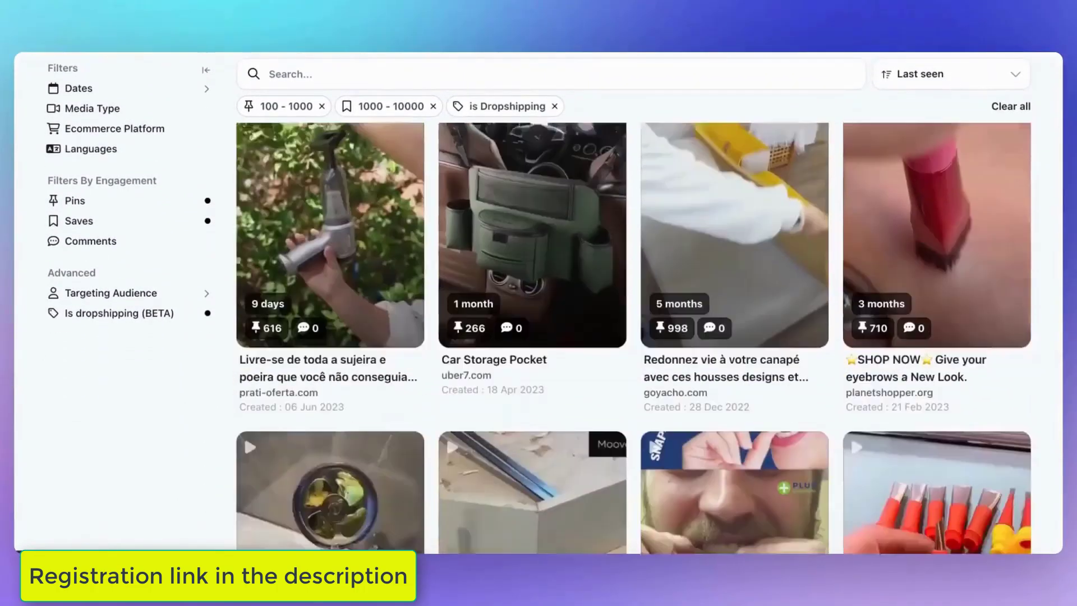
scroll(375, 412, down, 4)
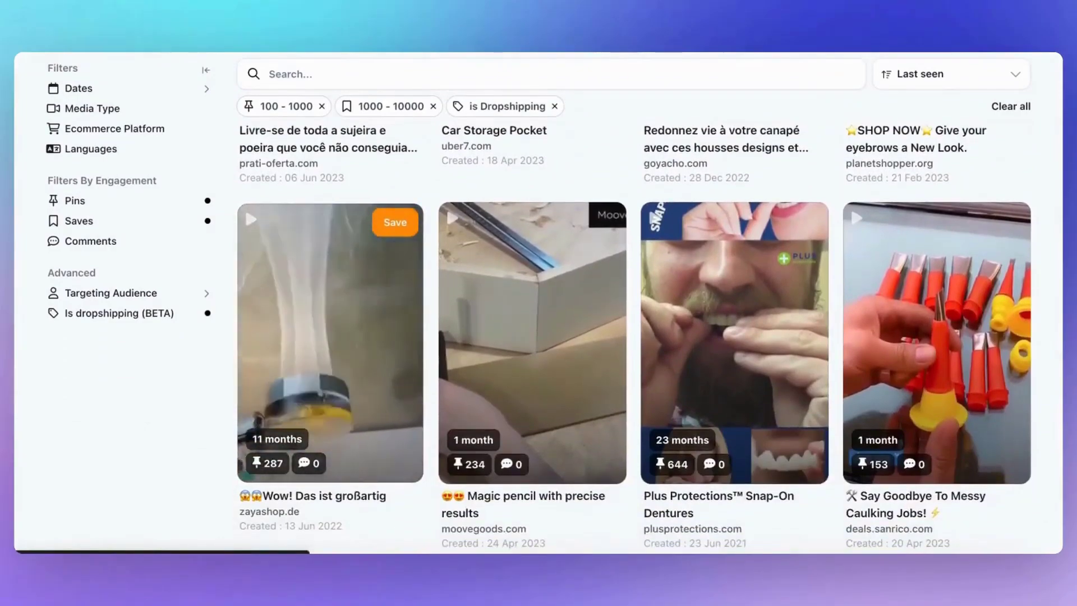
scroll(634, 336, up, 3)
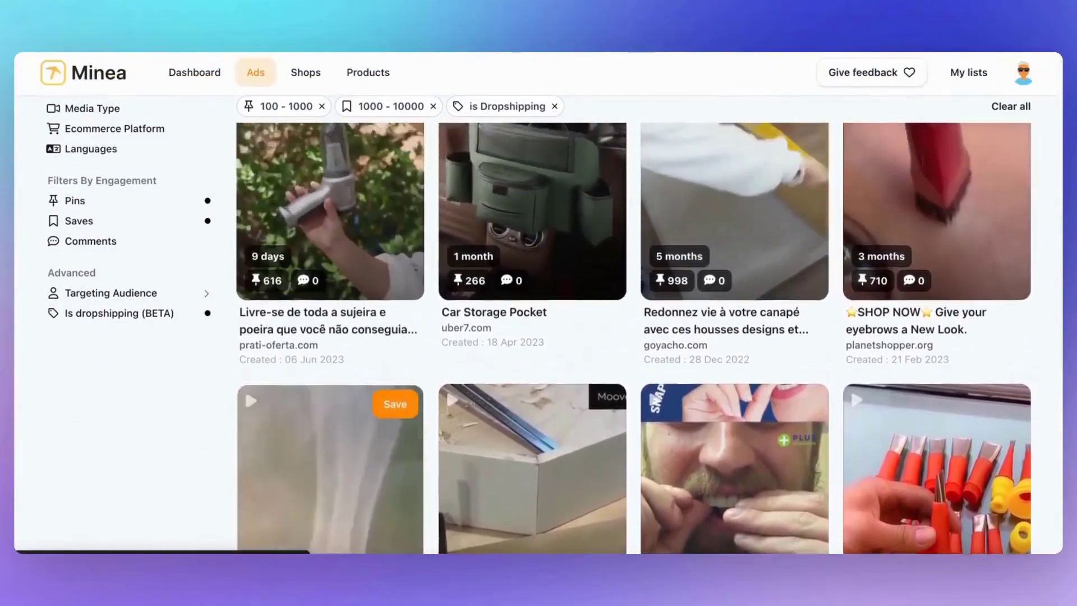
scroll(353, 325, up, 1)
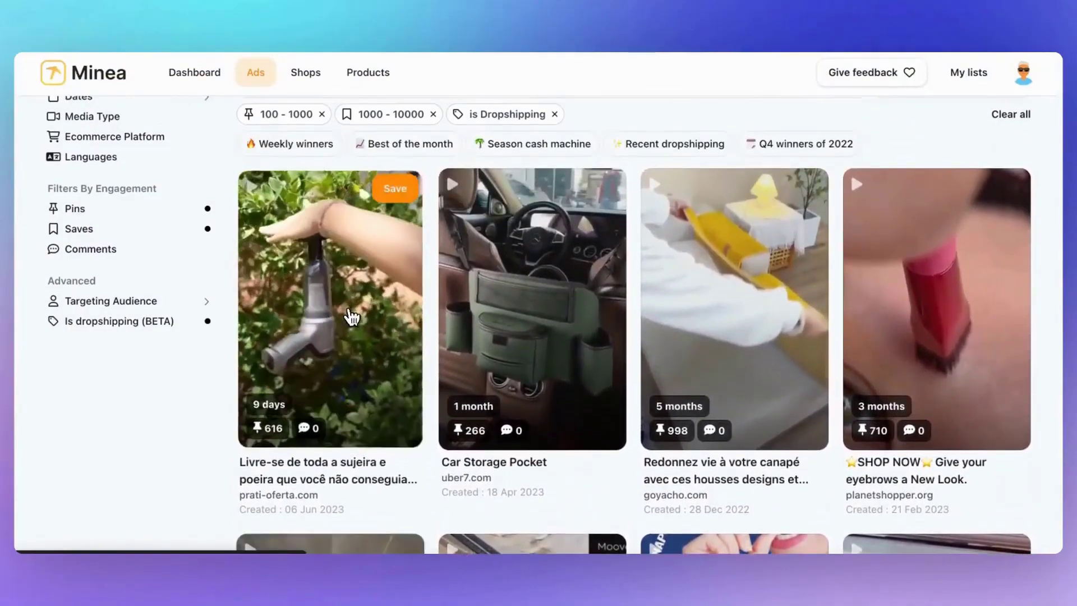
click(352, 317)
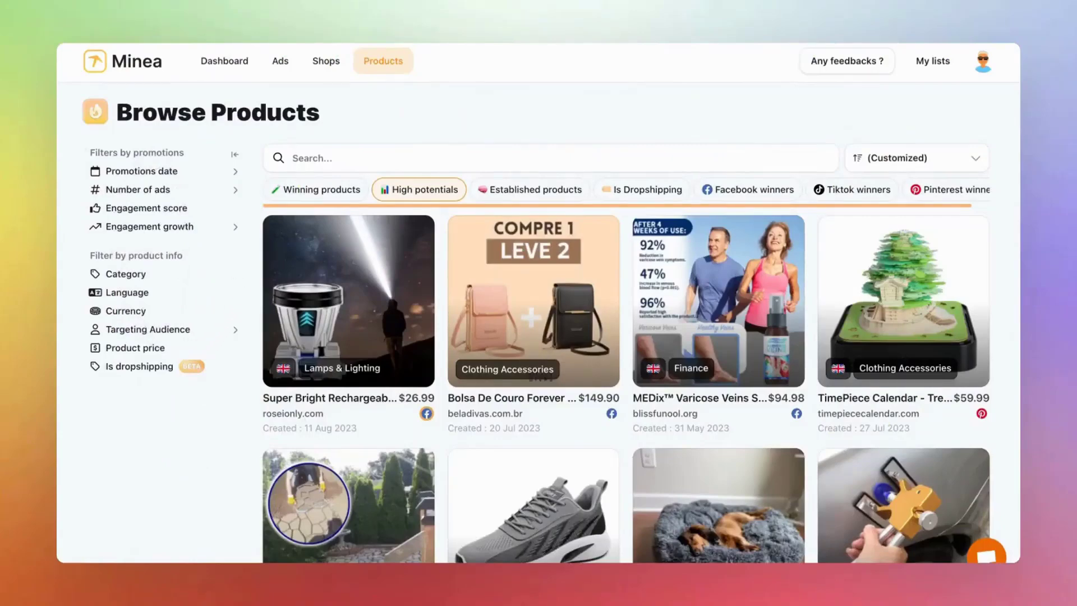
scroll(250, 298, down, 8)
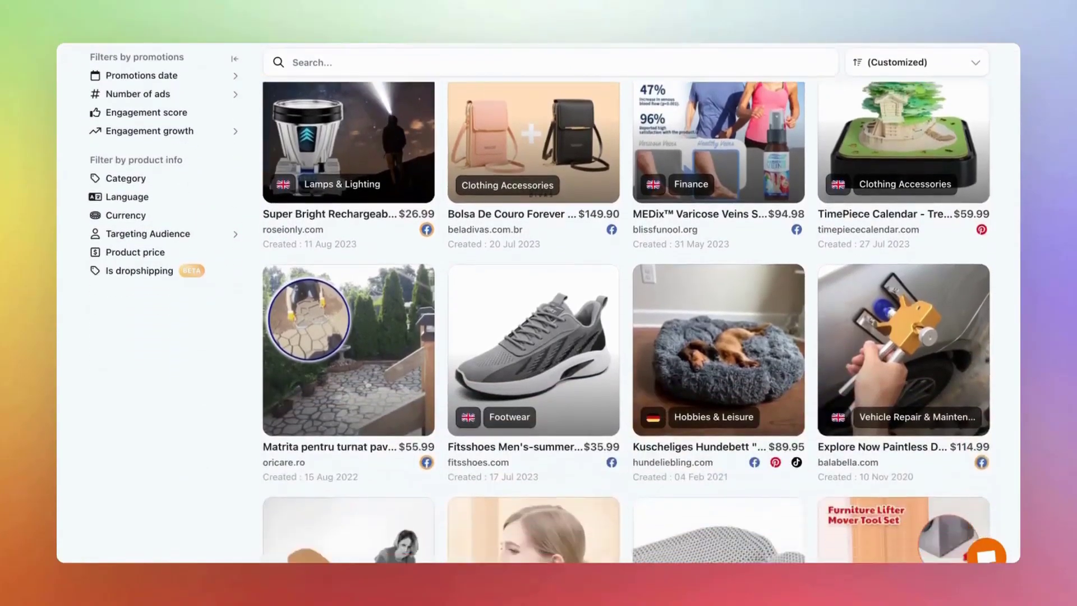
scroll(625, 322, down, 9)
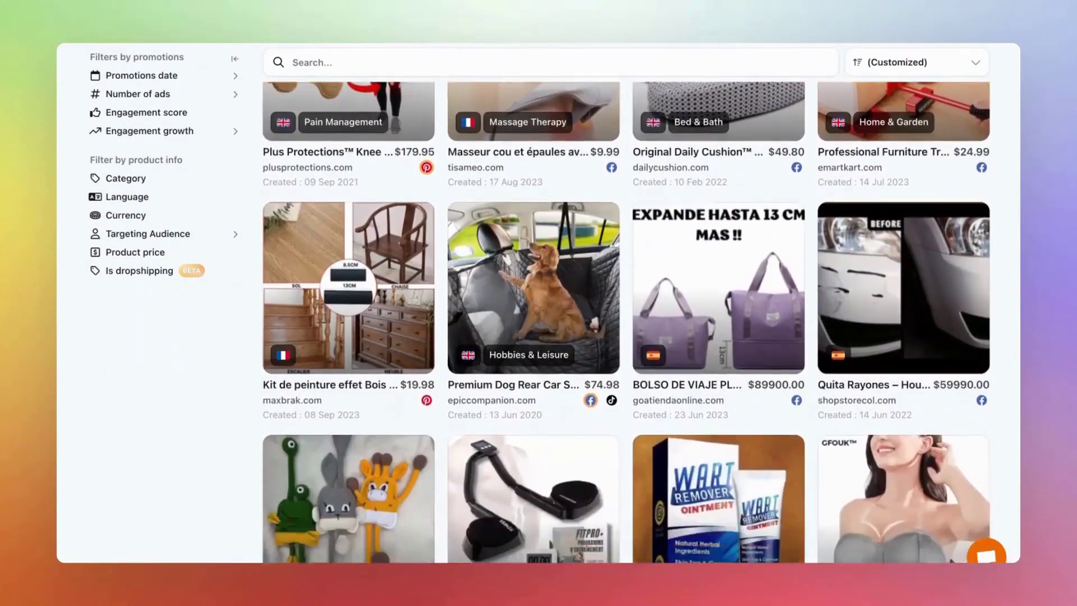
scroll(626, 322, down, 2)
scroll(626, 321, up, 18)
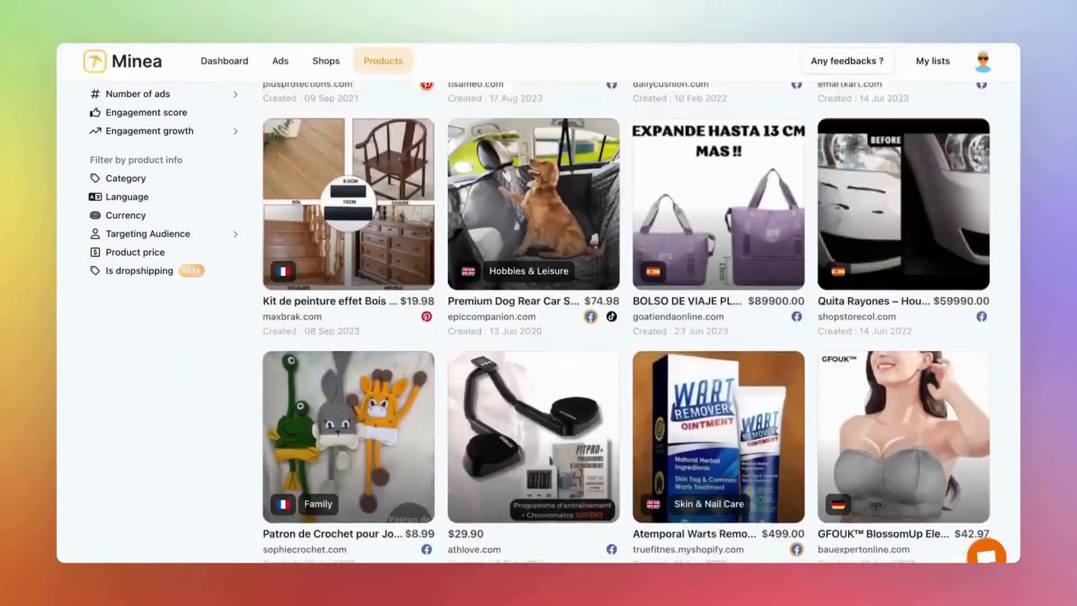
scroll(244, 281, up, 3)
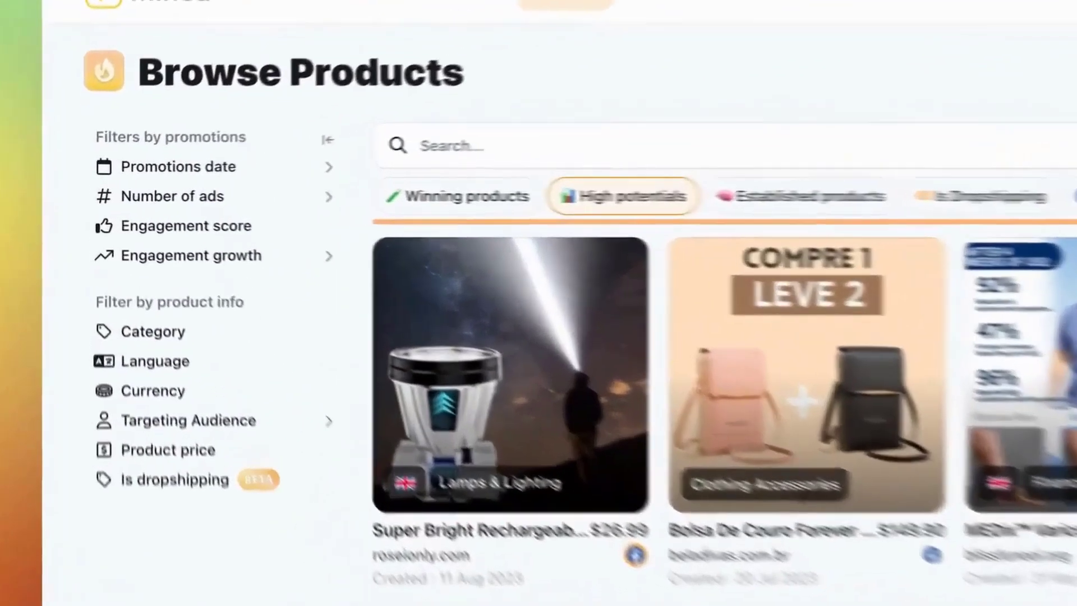
drag(185, 153, 88, 153)
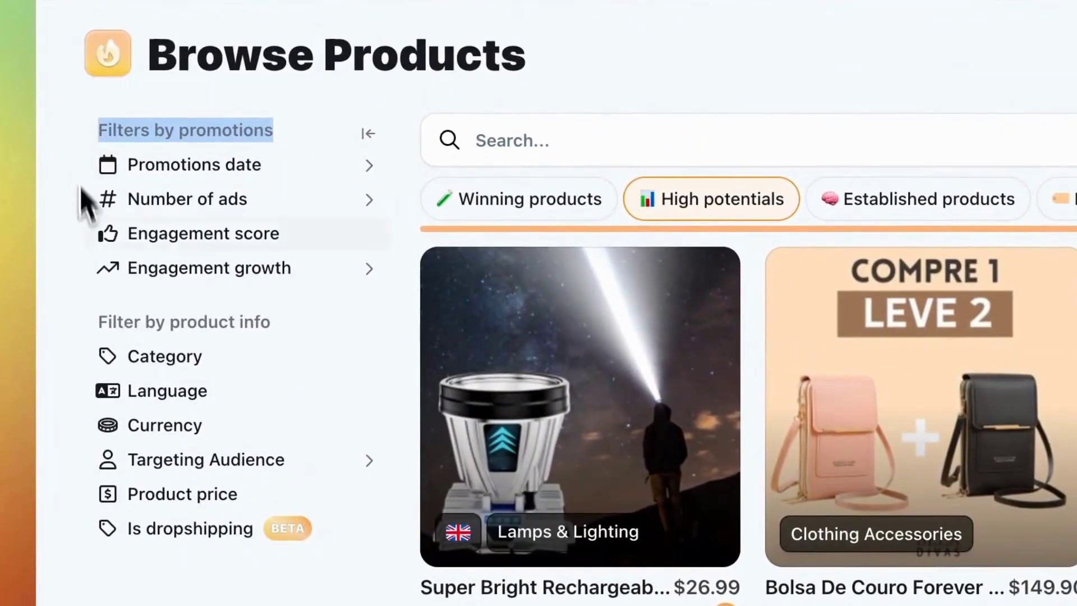
click(90, 327)
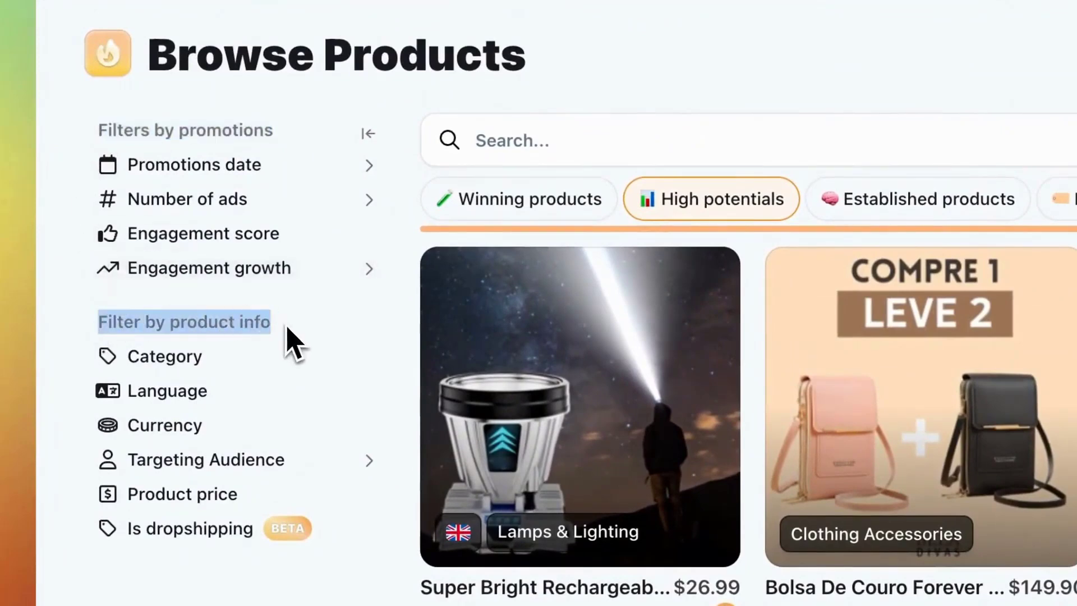
click(55, 251)
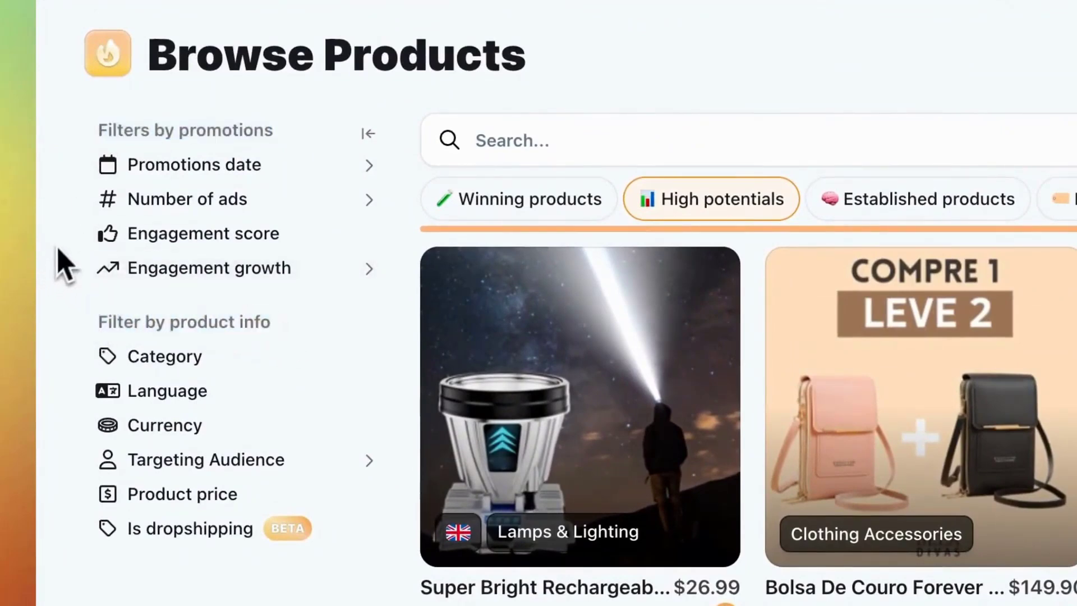
- Set the promotions Last Seen Date filter to a recent range from 09/11/2023
click(225, 165)
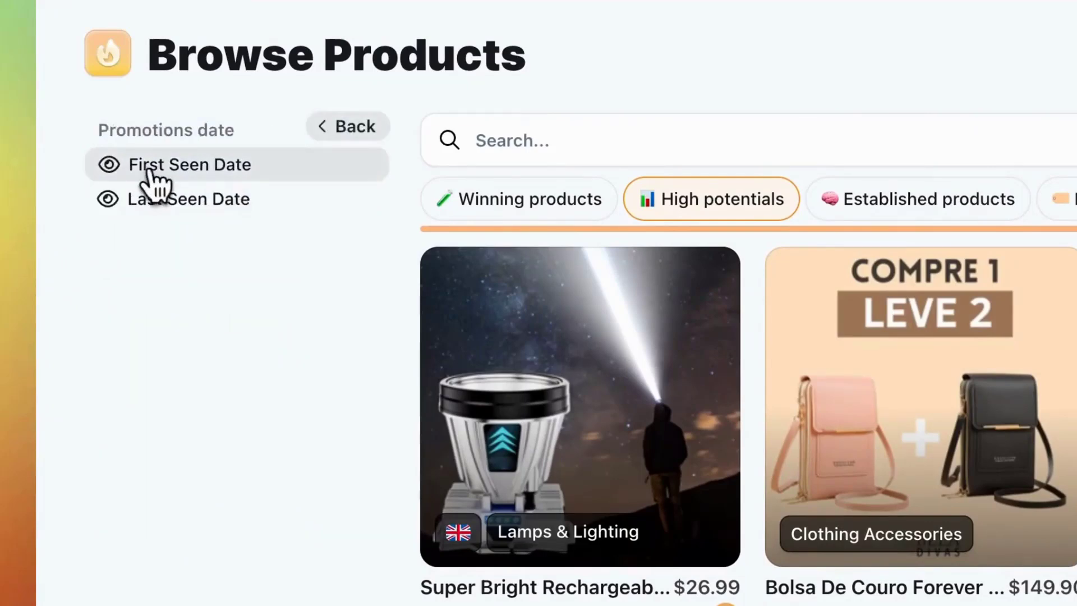
click(110, 198)
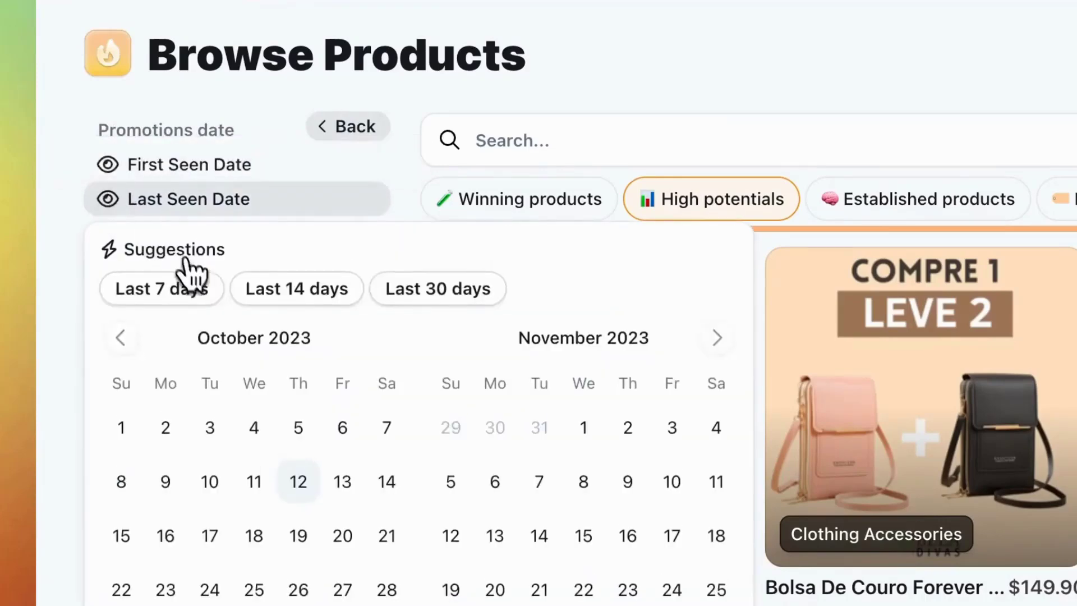
click(388, 289)
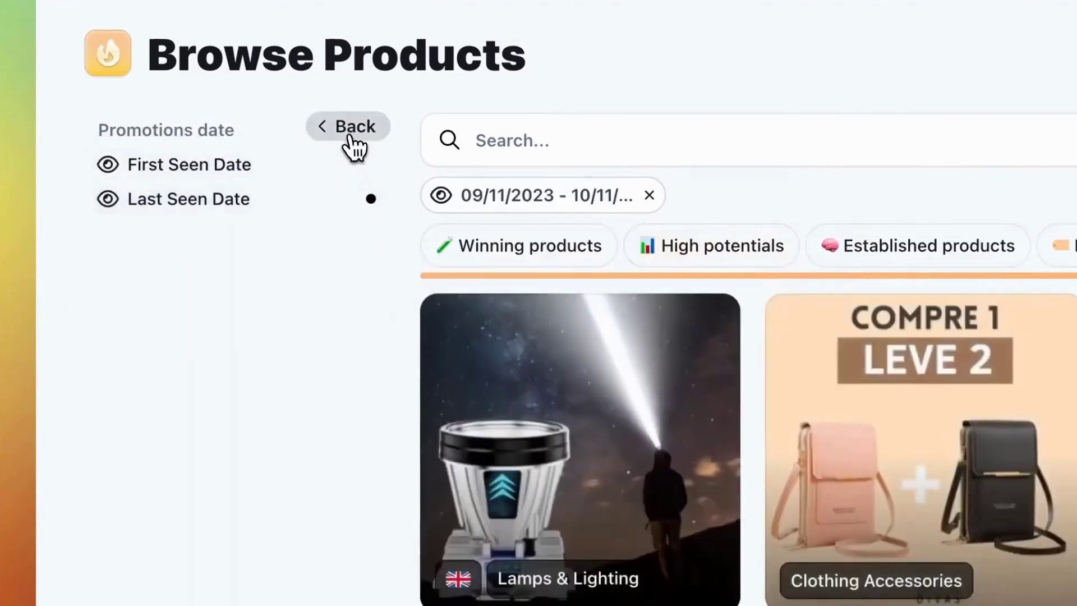
click(350, 140)
- Browse the Number of ads filters without applying any
click(277, 203)
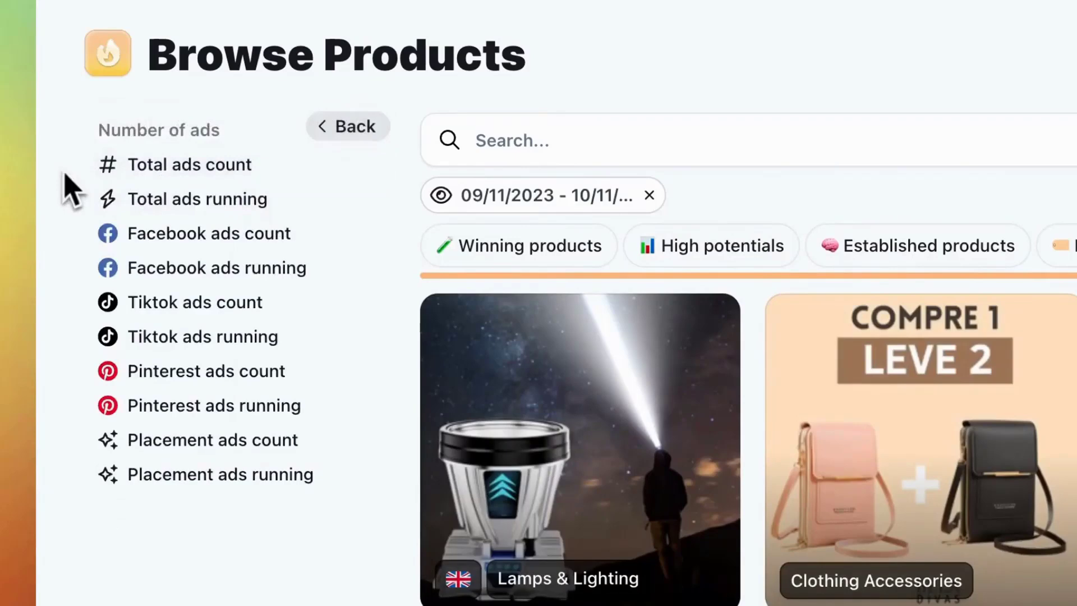
click(121, 200)
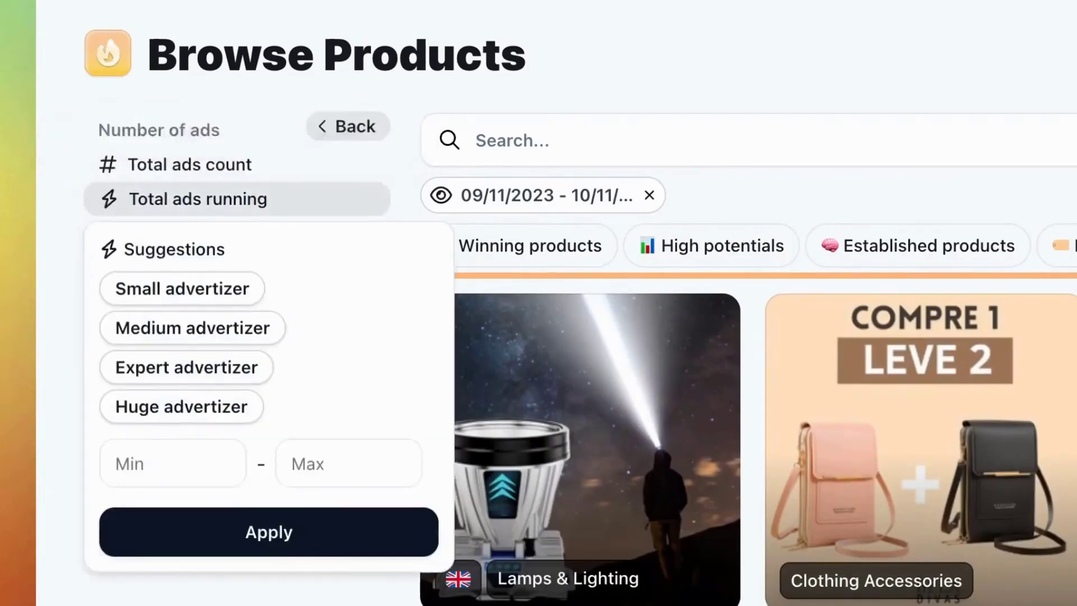
click(130, 199)
click(121, 168)
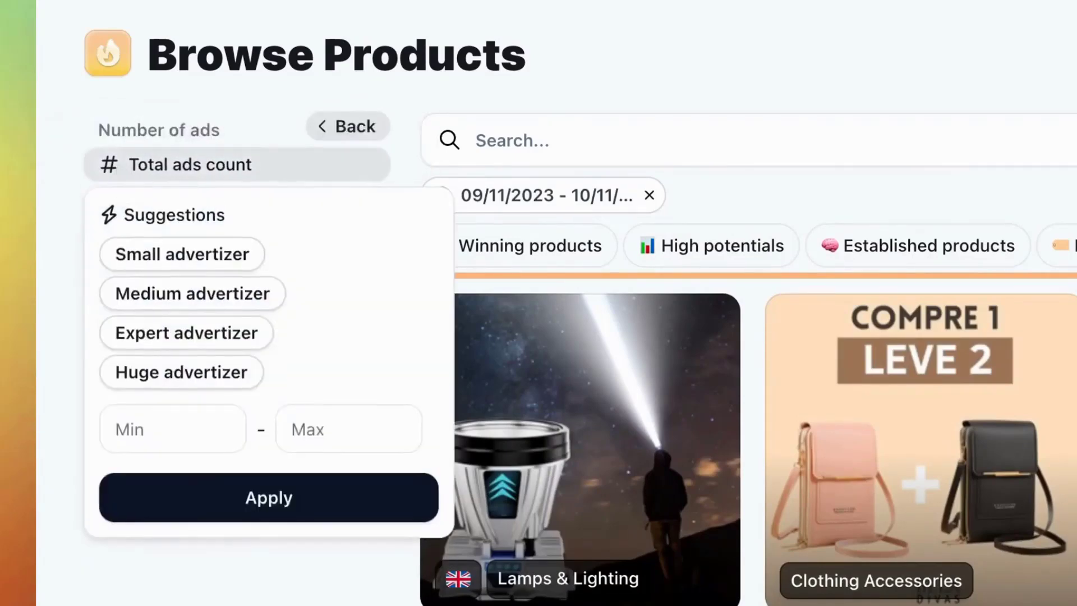
click(122, 166)
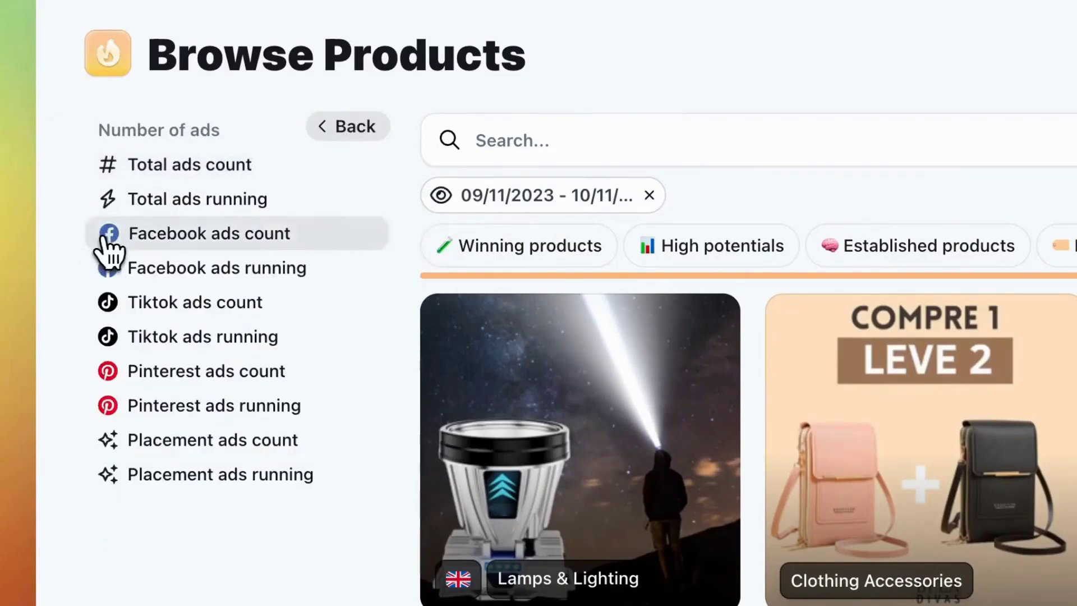
mouse_move(106, 310)
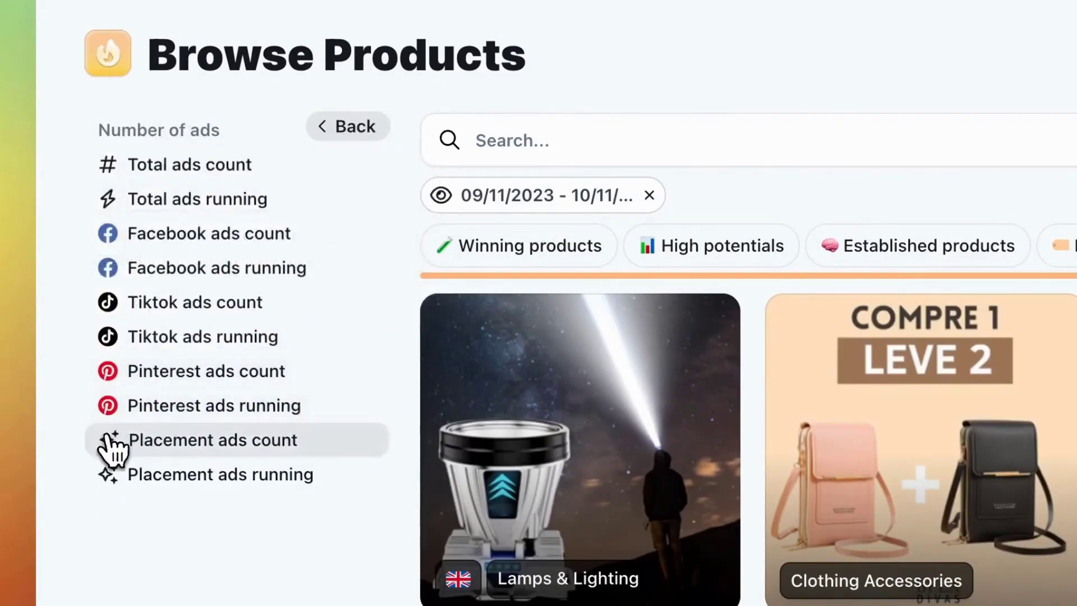
mouse_move(112, 449)
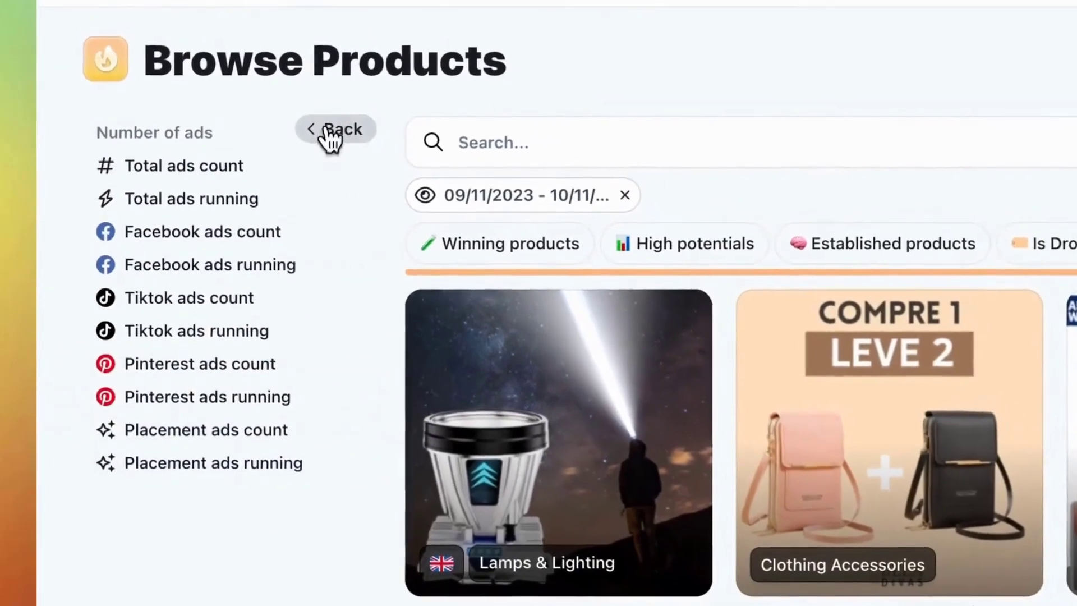
click(331, 135)
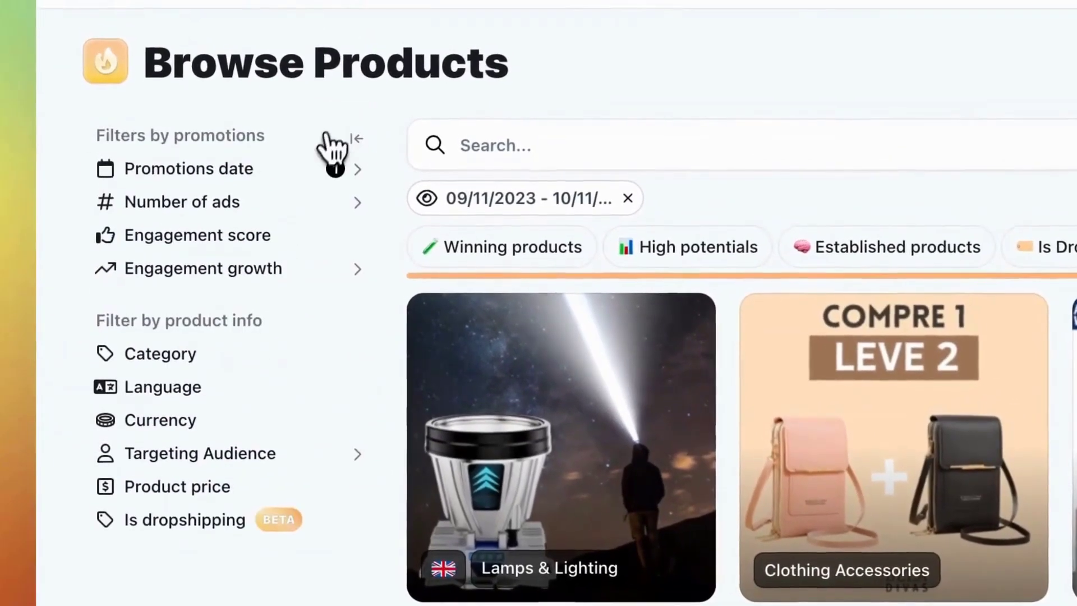
- Set engagement score to High (40–100) and view the 7-day engagement growth suggestions
click(289, 238)
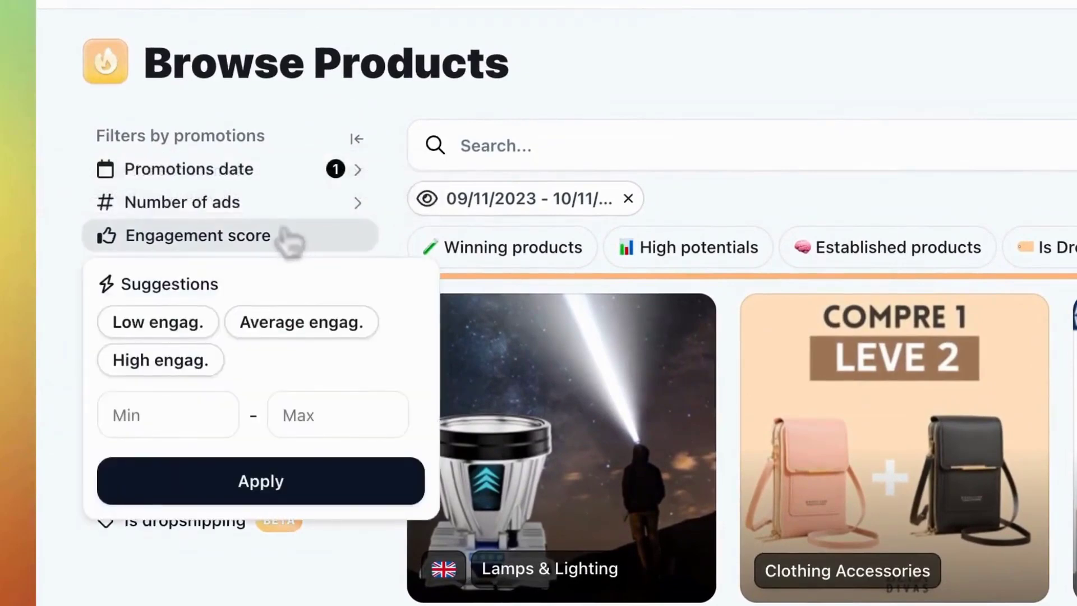
click(160, 359)
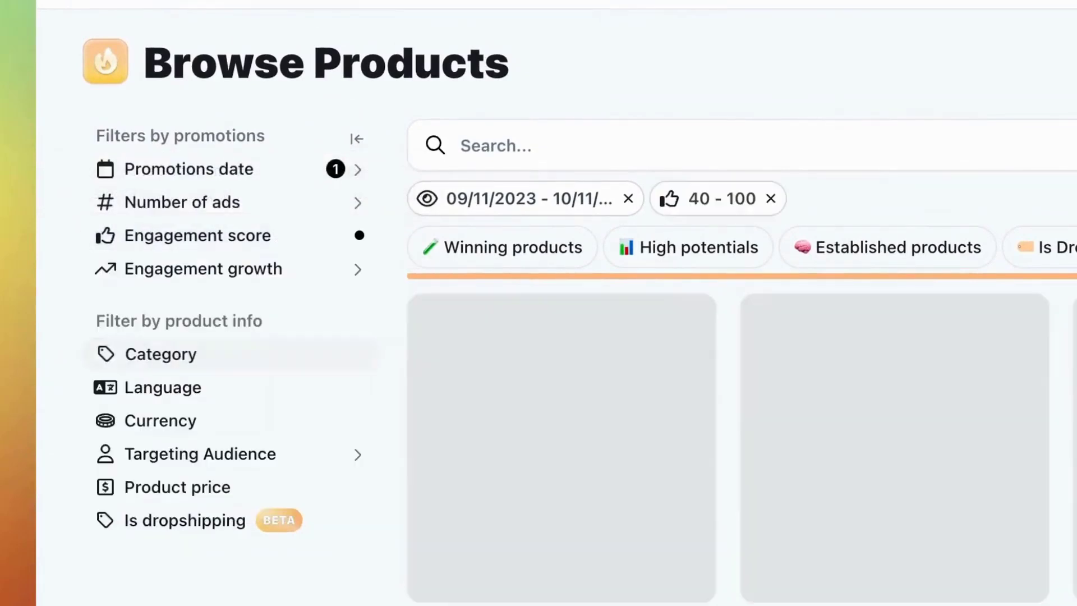
click(230, 268)
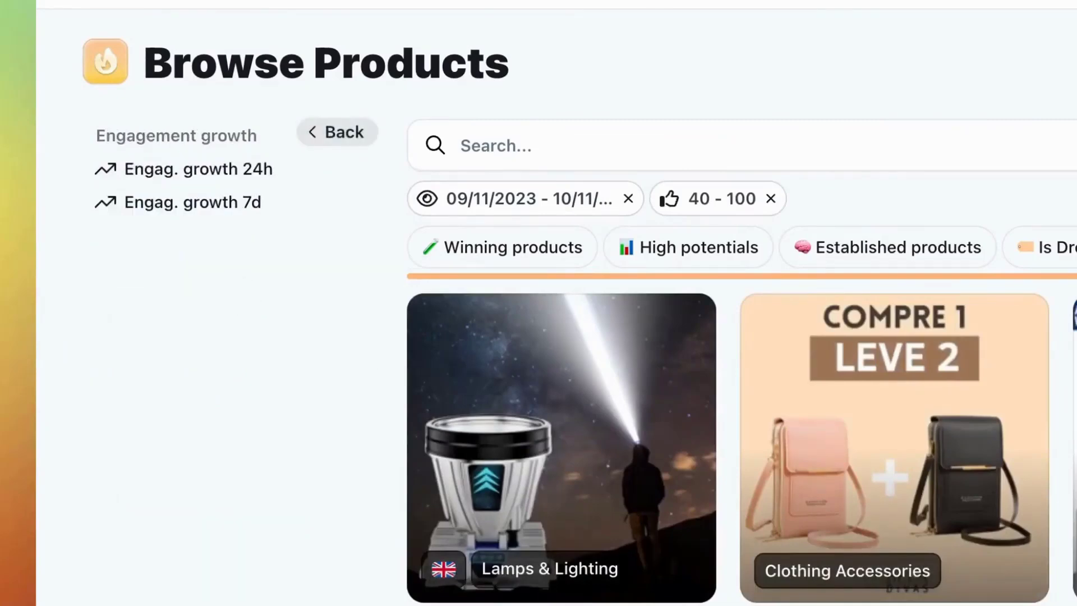
click(230, 202)
click(336, 133)
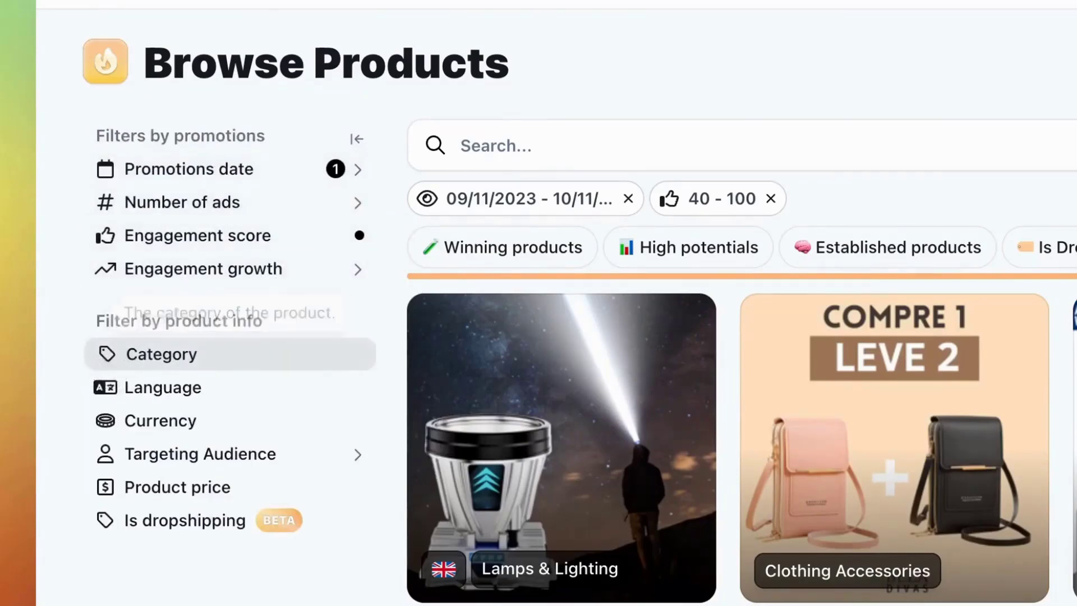
- Filter products to the Pet Food & Supplies category and English language
click(104, 362)
scroll(168, 539, down, 4)
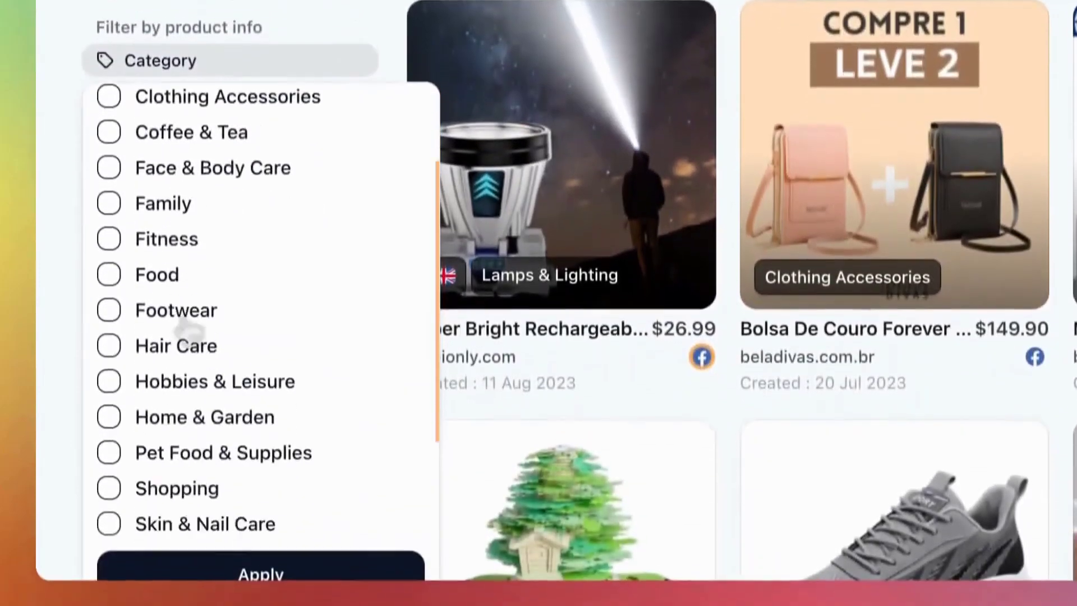
click(109, 338)
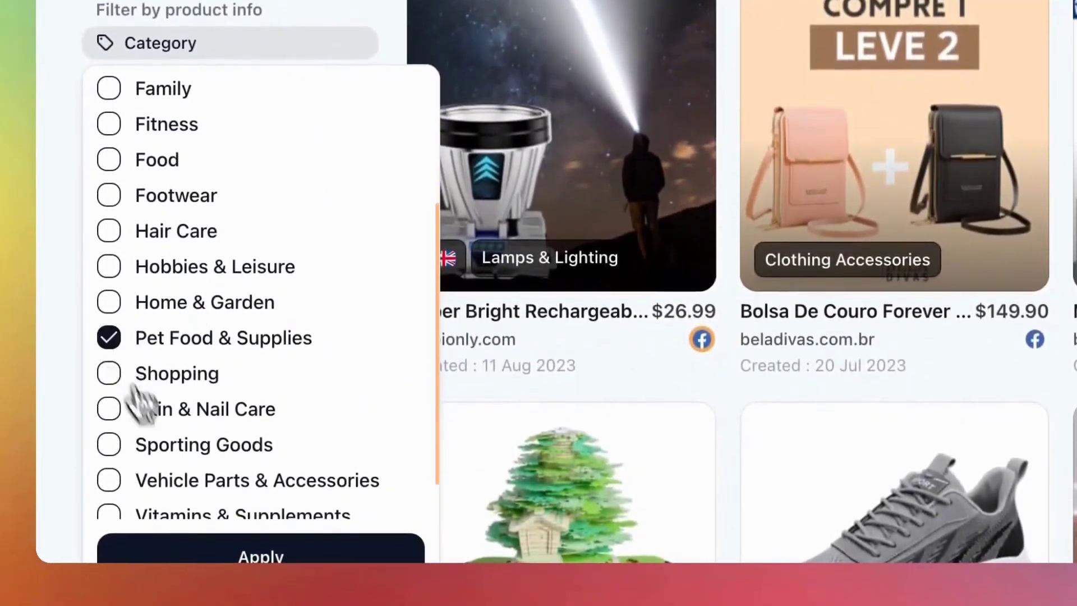
click(199, 553)
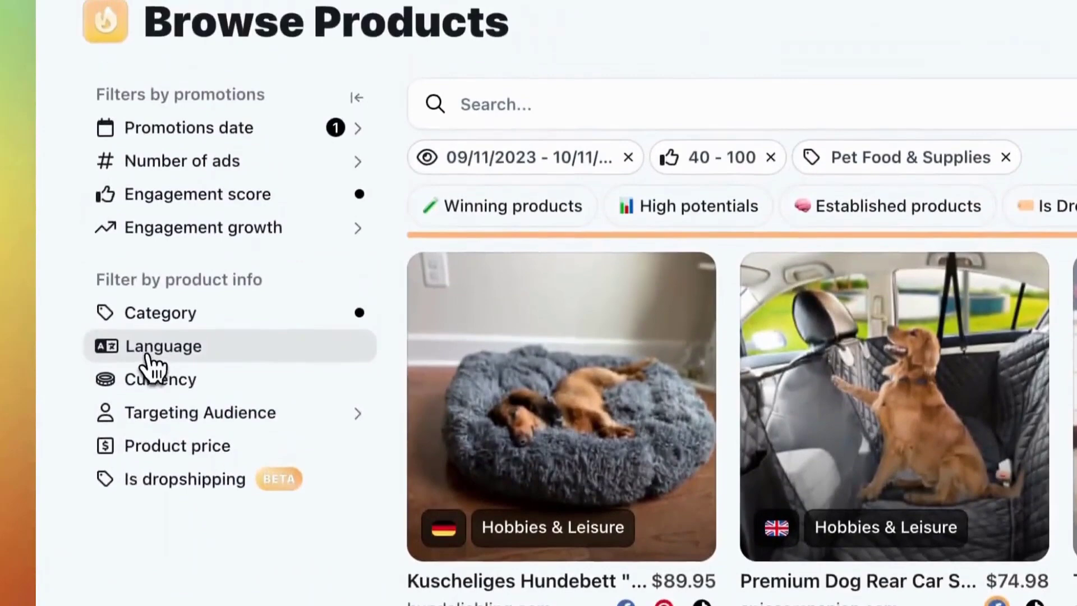
click(147, 79)
click(144, 432)
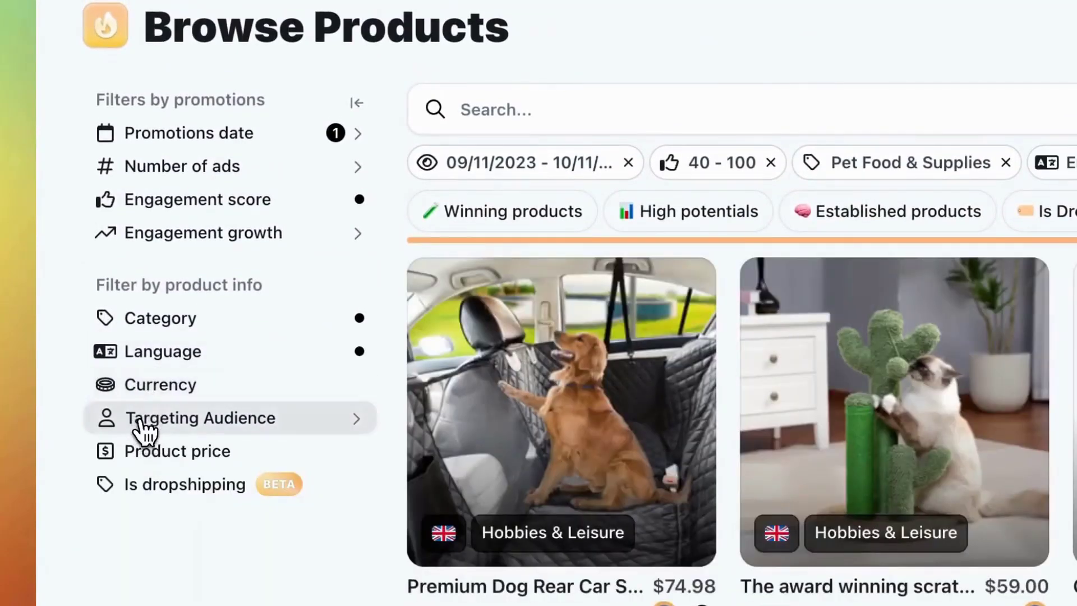
- Look at the Targeting Audience, Product price and Is dropshipping filters without applying them
click(145, 418)
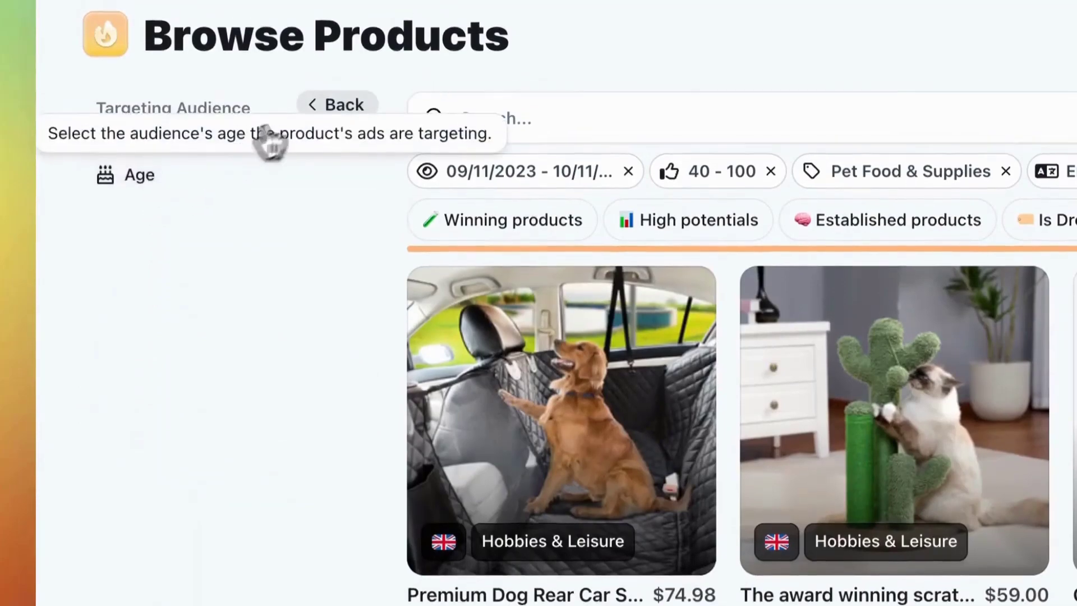
click(337, 96)
click(209, 472)
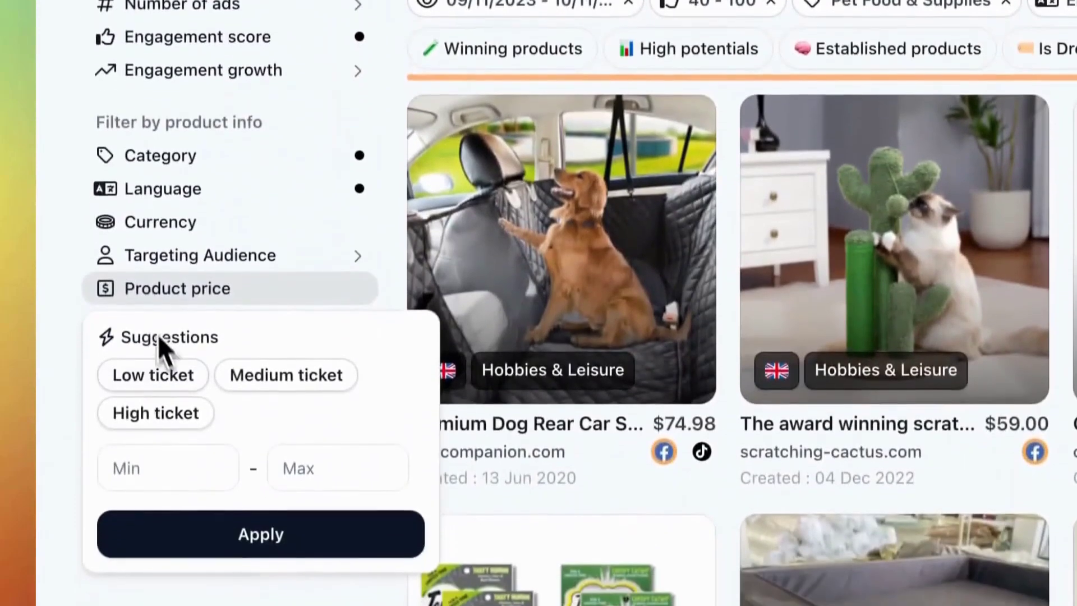
click(66, 338)
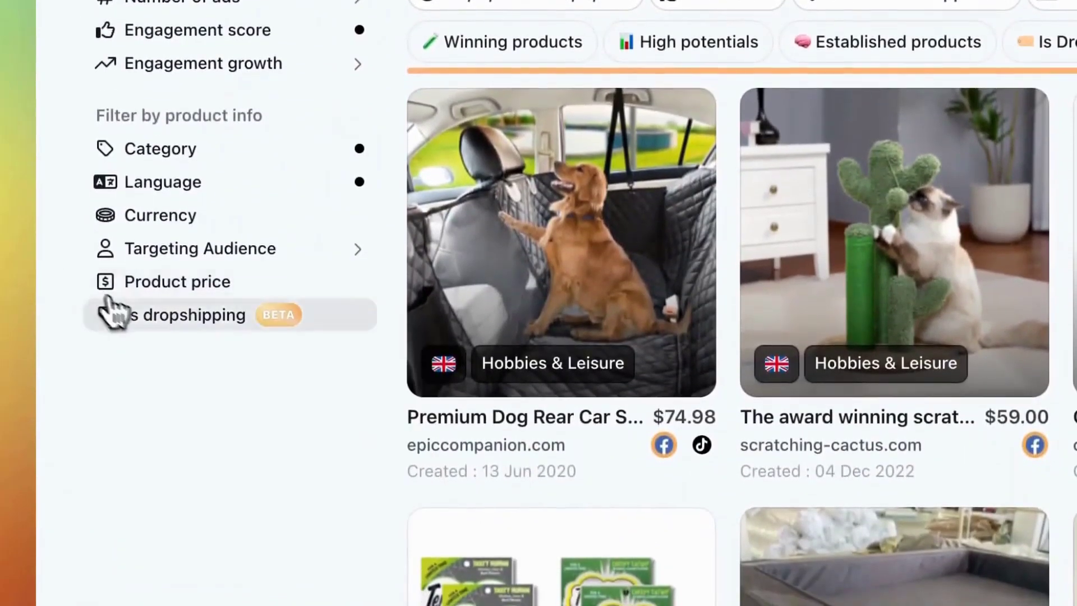
click(147, 318)
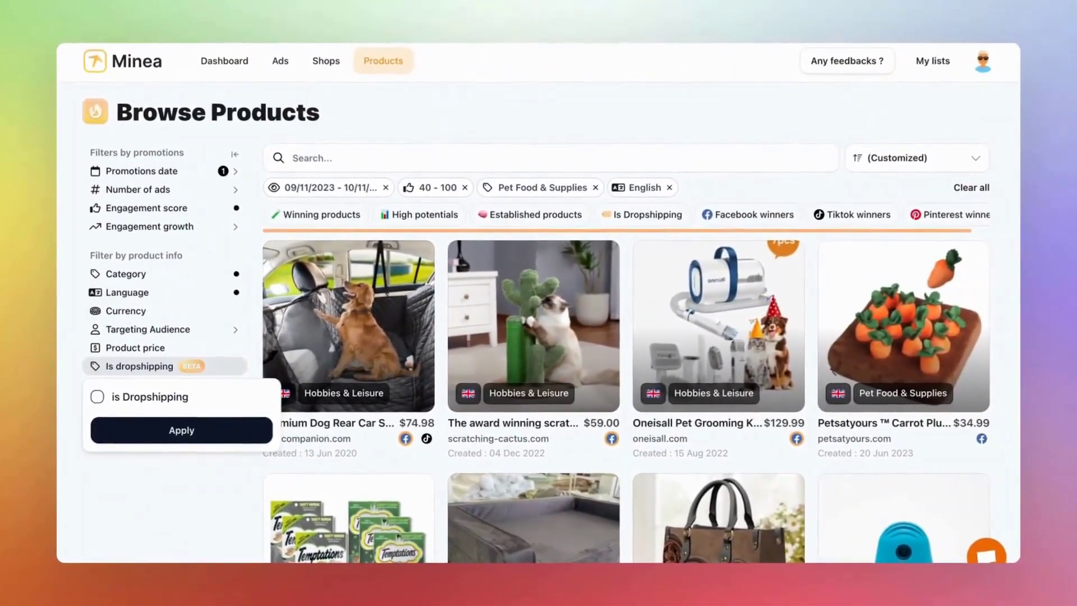
- Sort products by Published at, clear all filters and apply the Facebook winners preset
click(110, 509)
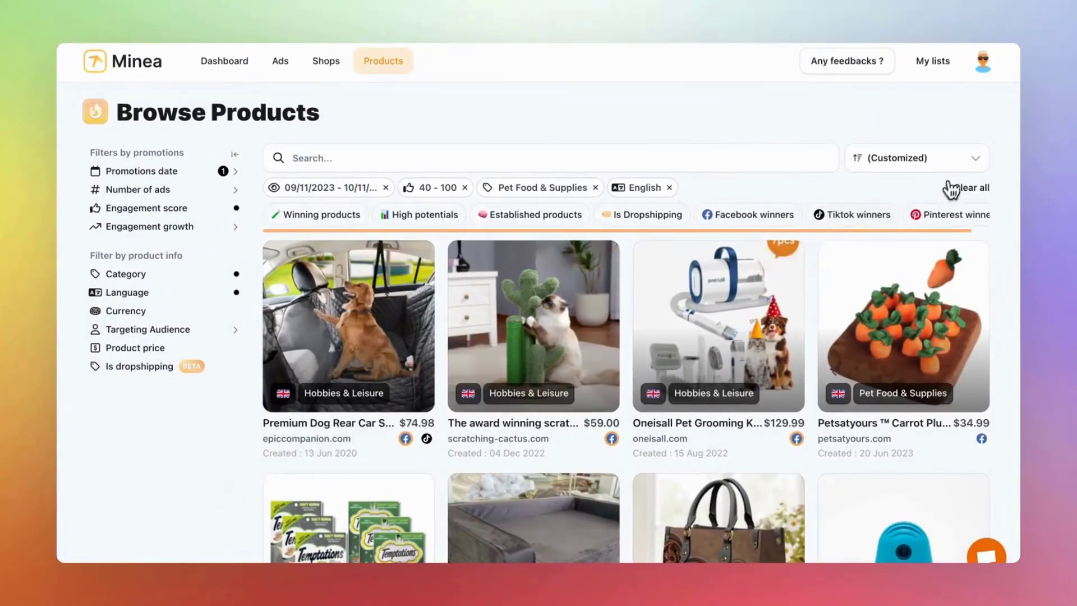
click(971, 167)
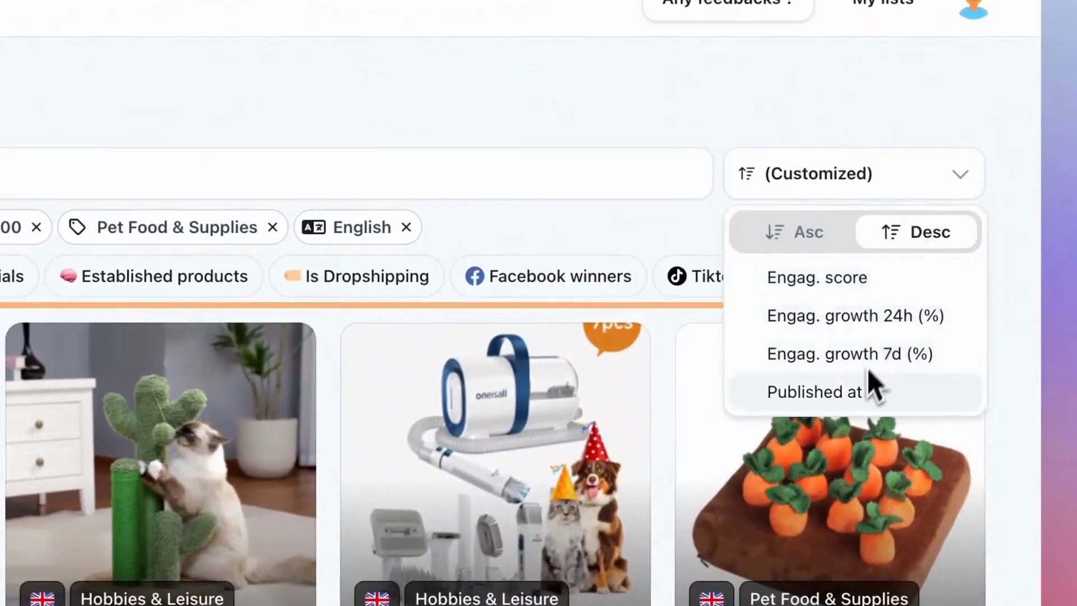
click(853, 399)
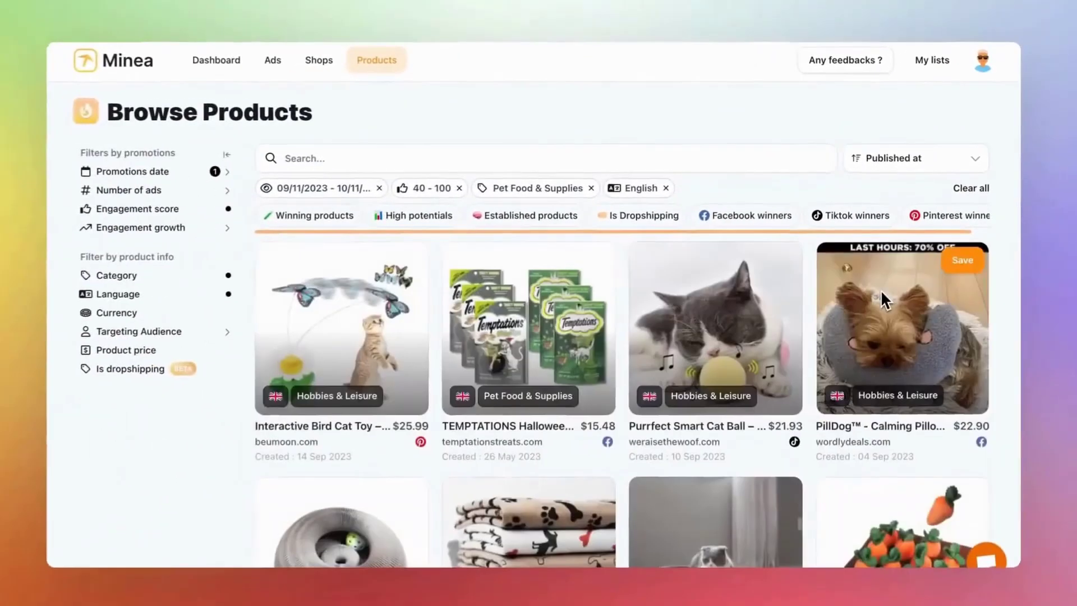
scroll(762, 304, down, 3)
scroll(762, 304, up, 3)
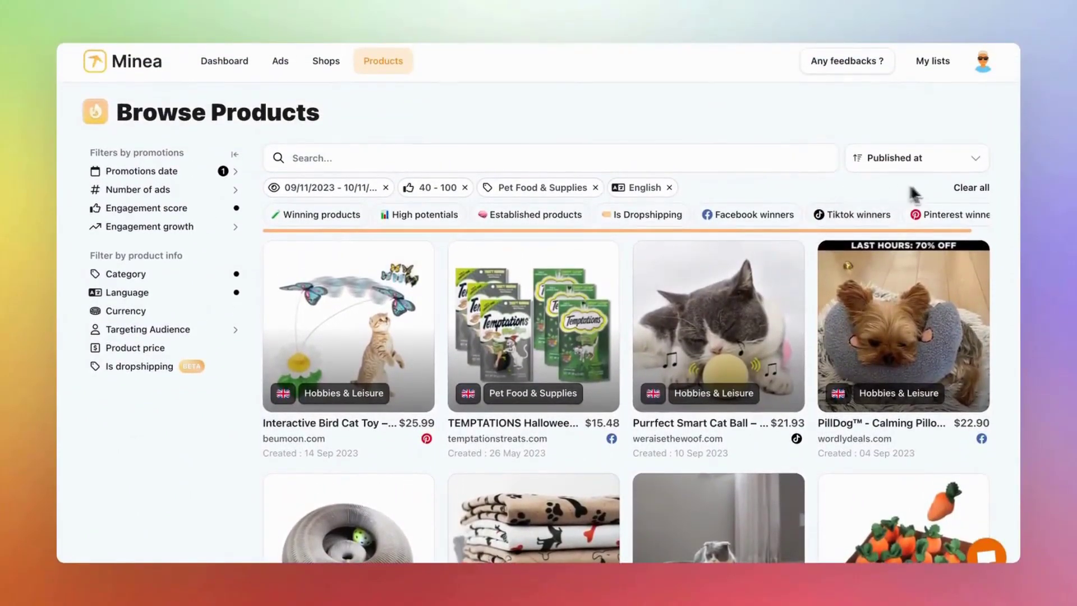
click(968, 190)
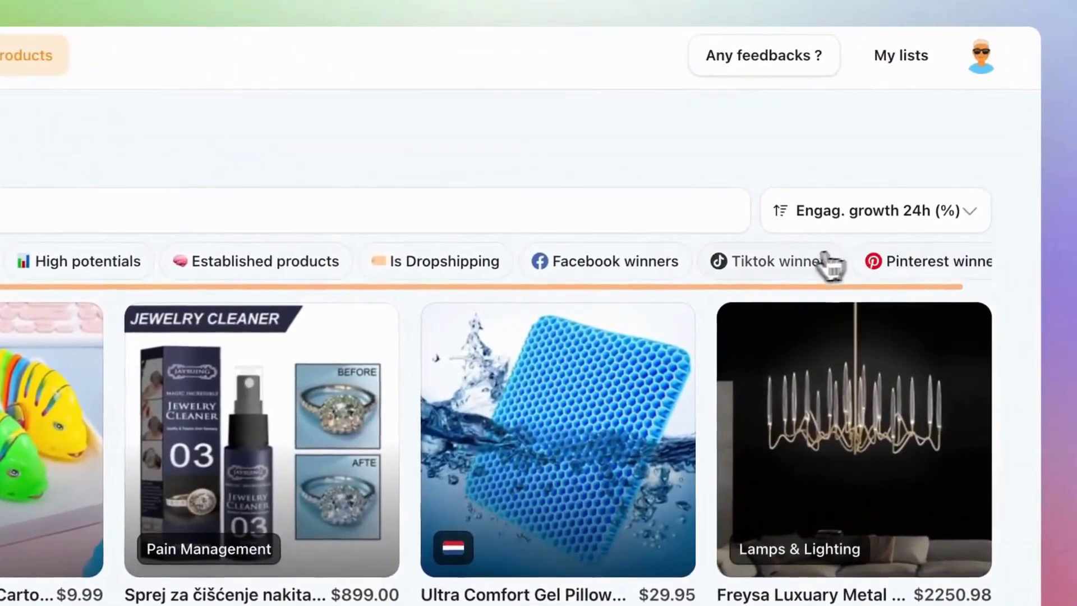
click(641, 272)
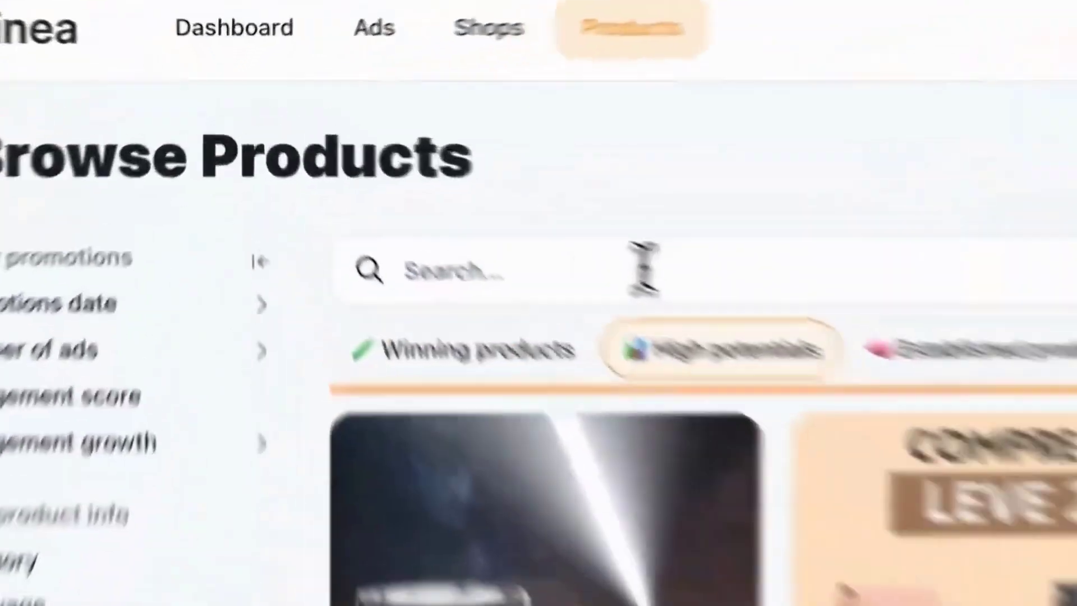
- Search the products for 'pillow' and scroll through the matching results
click(386, 157)
text(pillow)
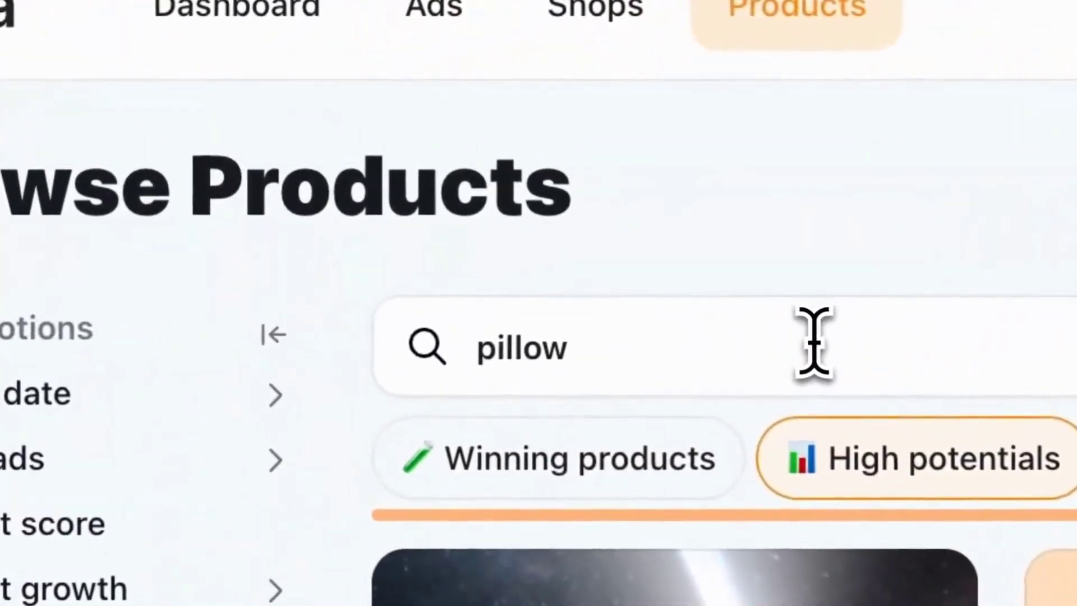
key(Return)
scroll(813, 342, down, 6)
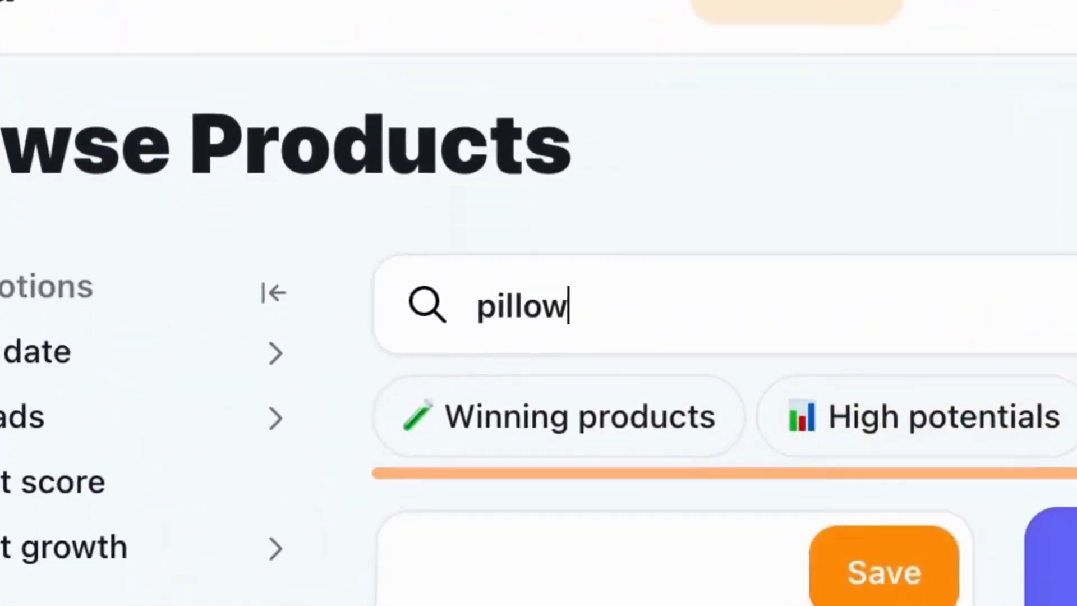
scroll(409, 268, down, 5)
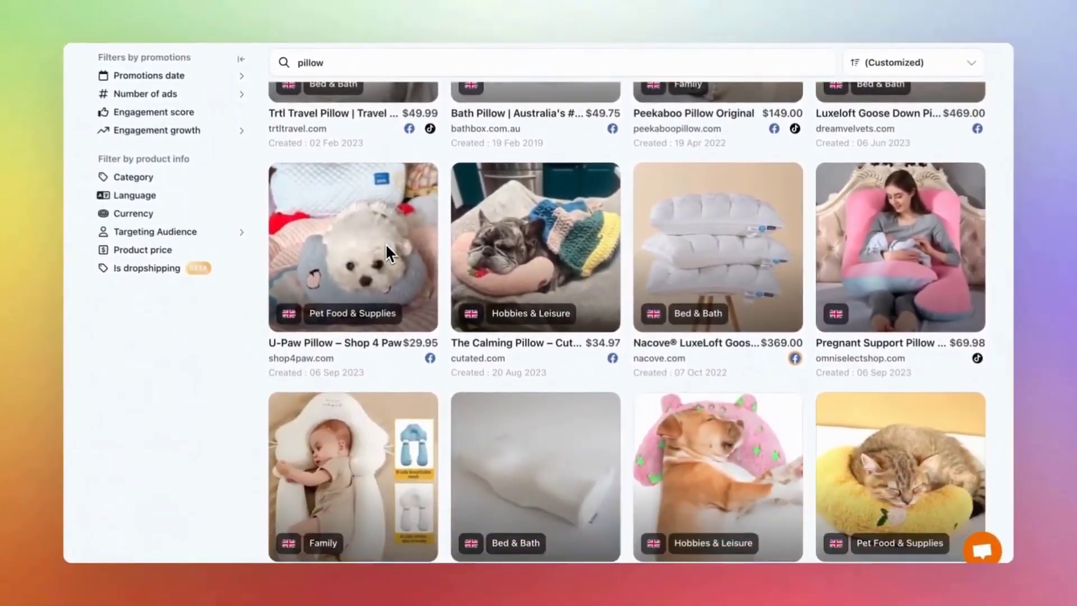
scroll(386, 247, down, 4)
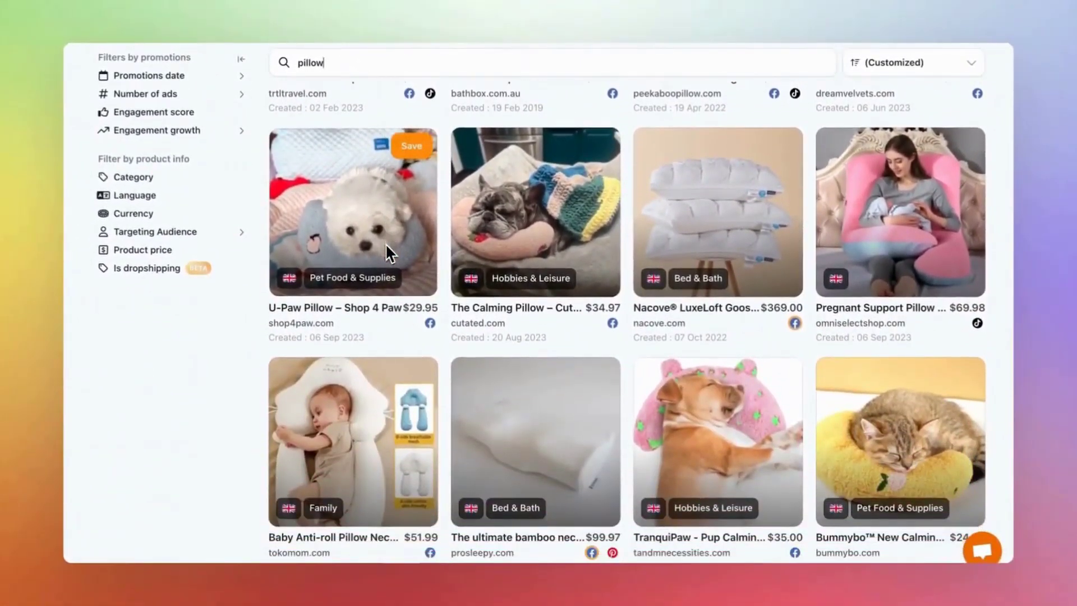
scroll(386, 245, up, 5)
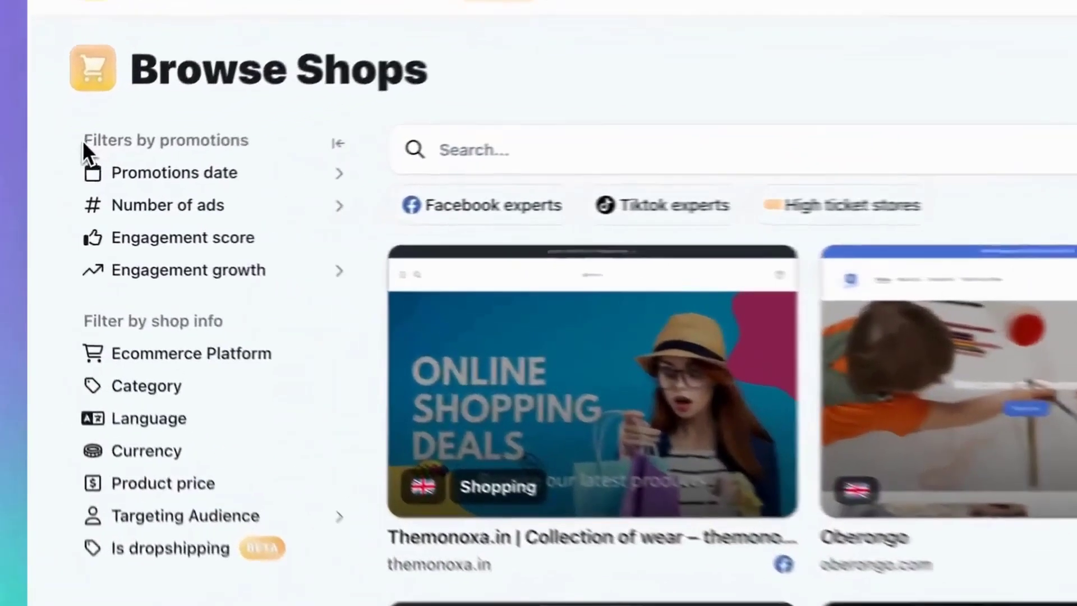
- Highlight the Promotions and Shop info filter group headings, then clear the highlight
drag(62, 169, 174, 171)
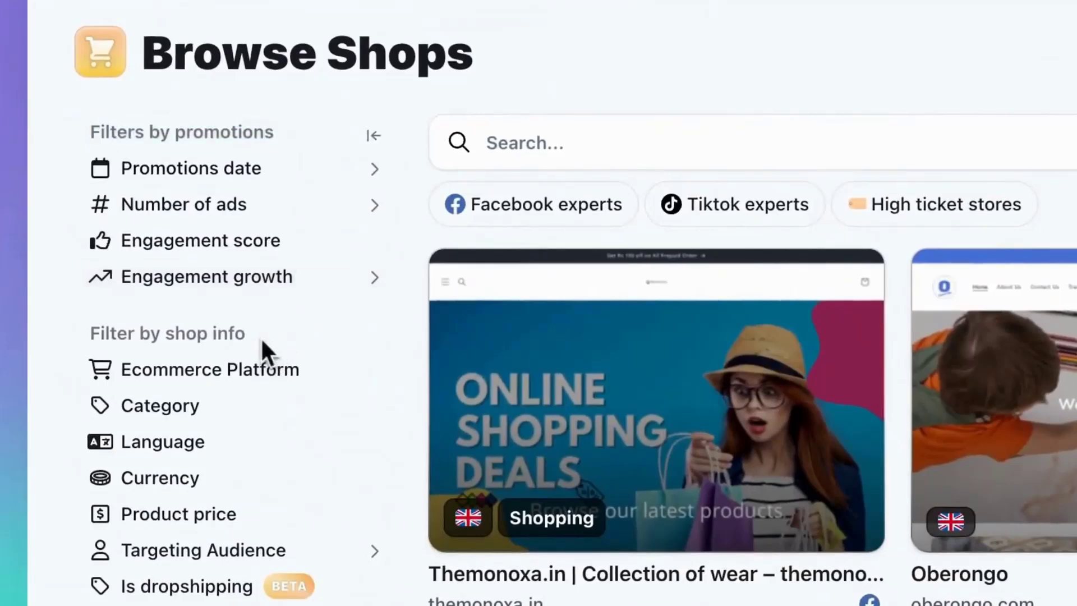
drag(260, 336, 100, 350)
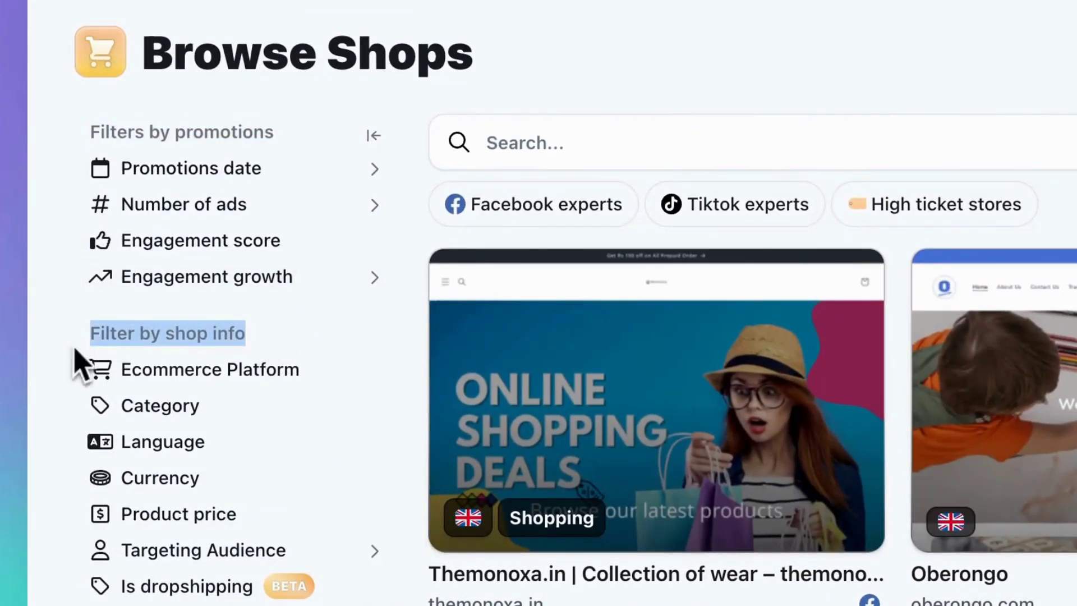
click(63, 365)
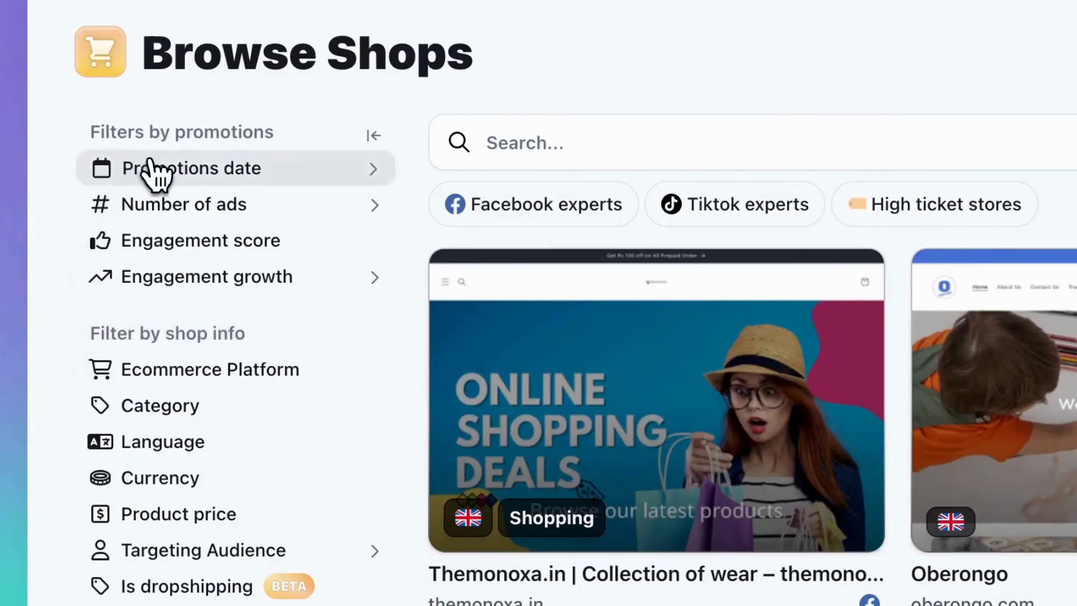
- Filter shops by a Last Seen Date range starting 09/11/2023
click(236, 169)
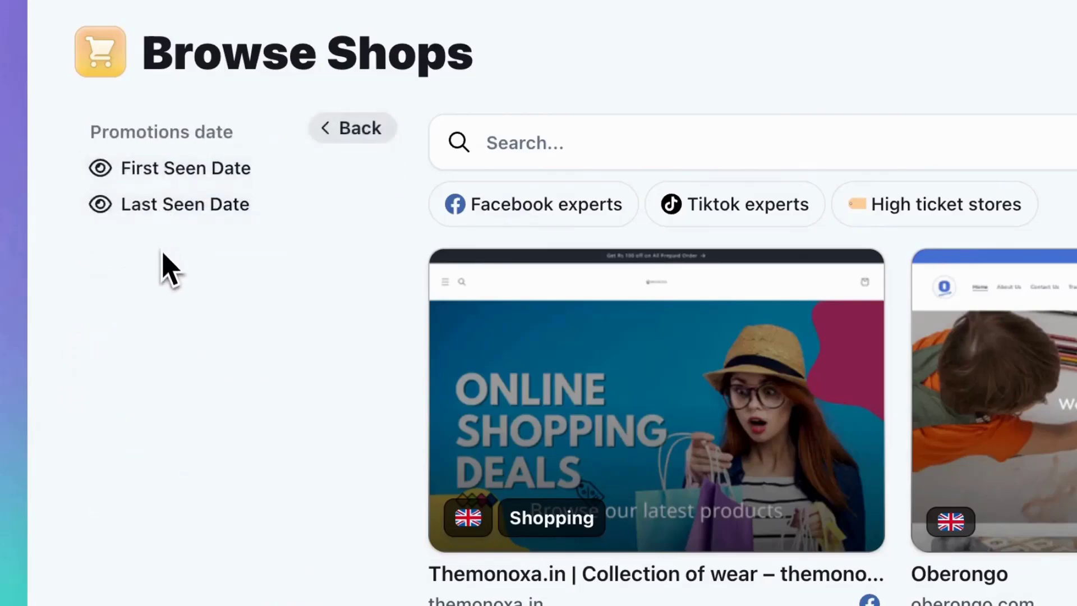
click(205, 235)
click(408, 301)
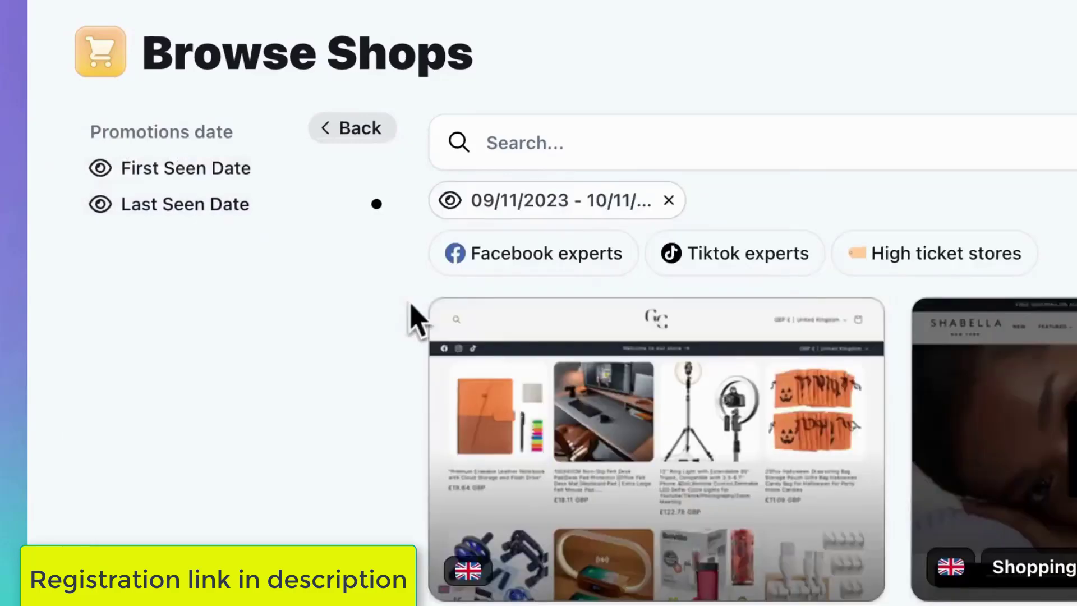
click(371, 136)
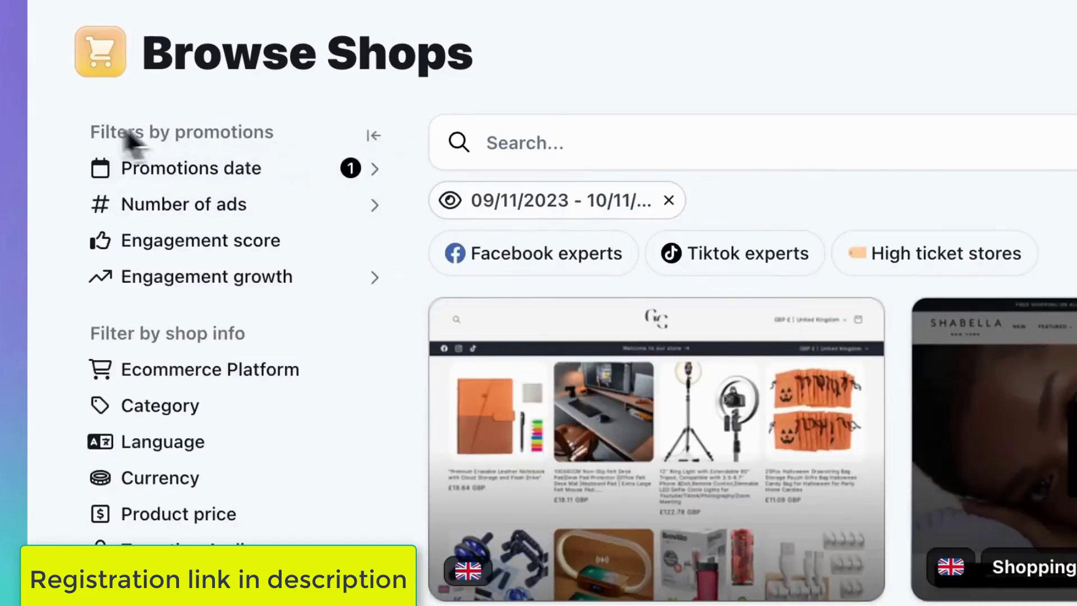
click(137, 203)
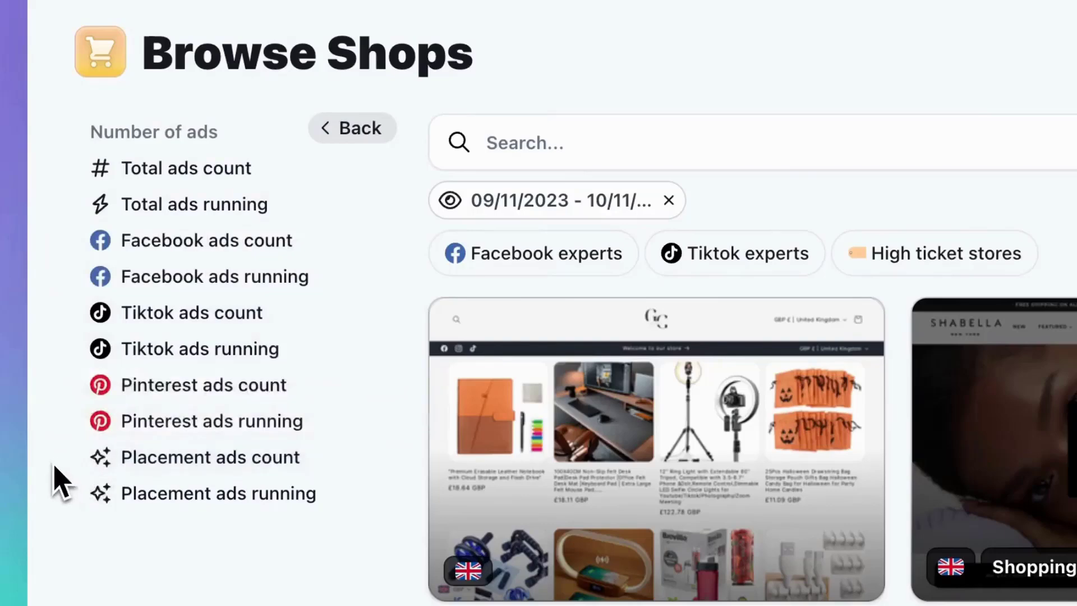
- Set Total ads running to Medium advertizer (3–10 ads), leaving Engagement score unapplied
click(95, 206)
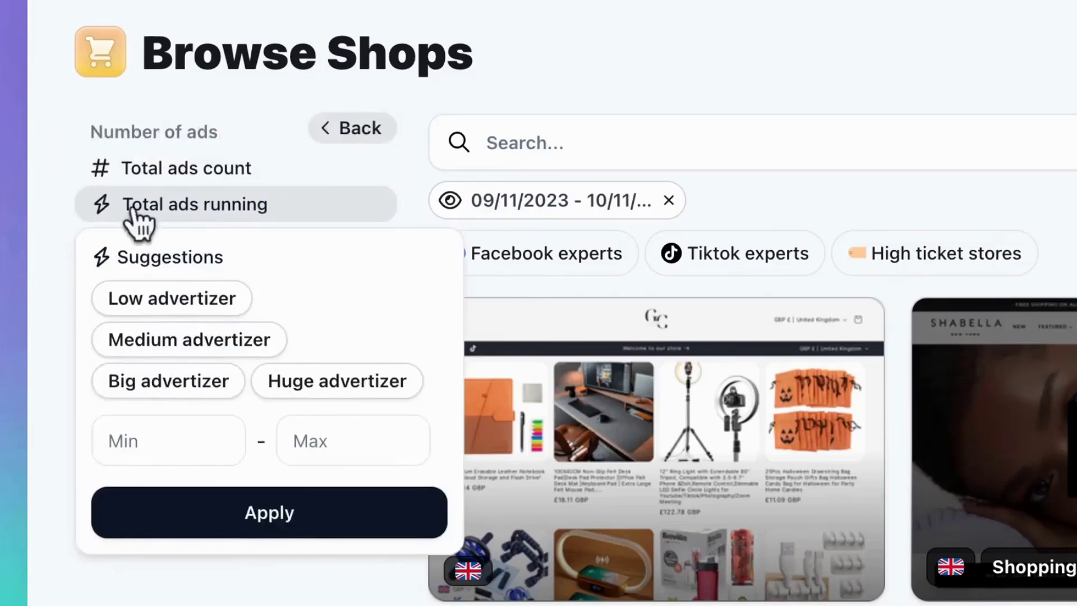
click(284, 343)
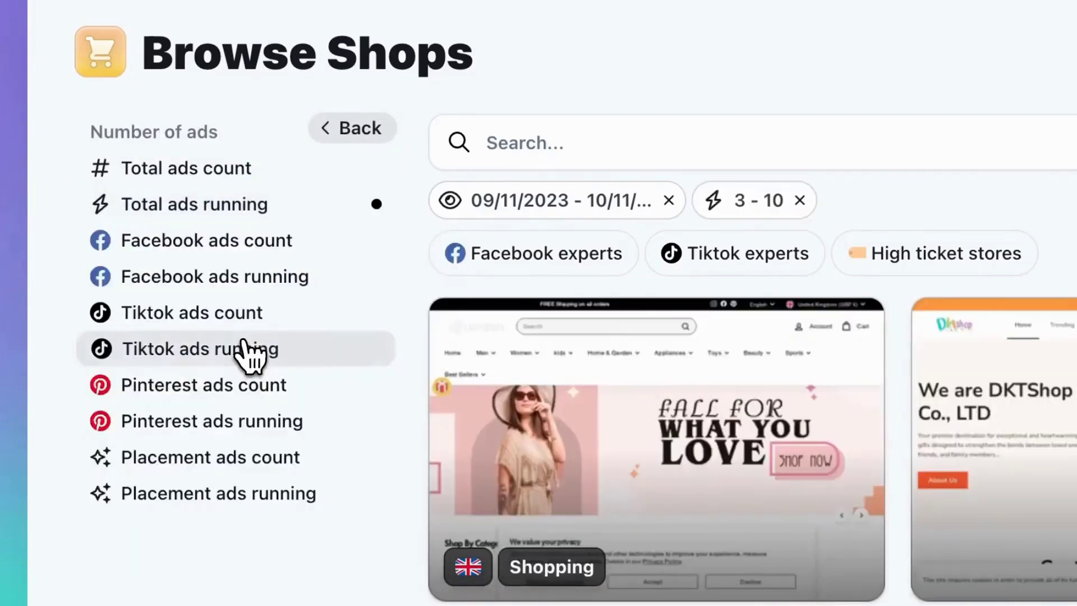
click(361, 135)
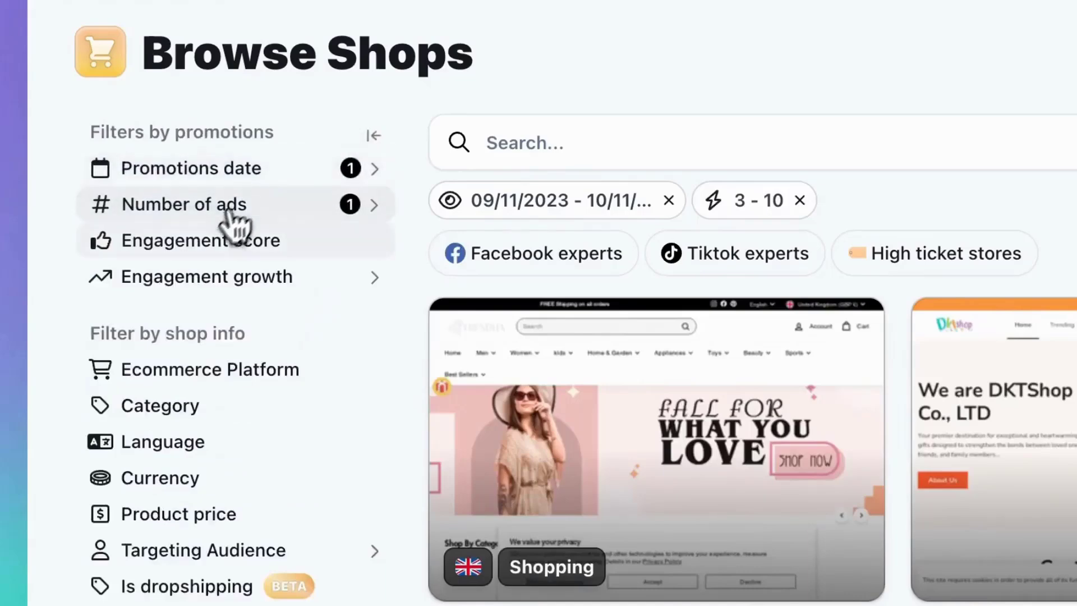
click(208, 242)
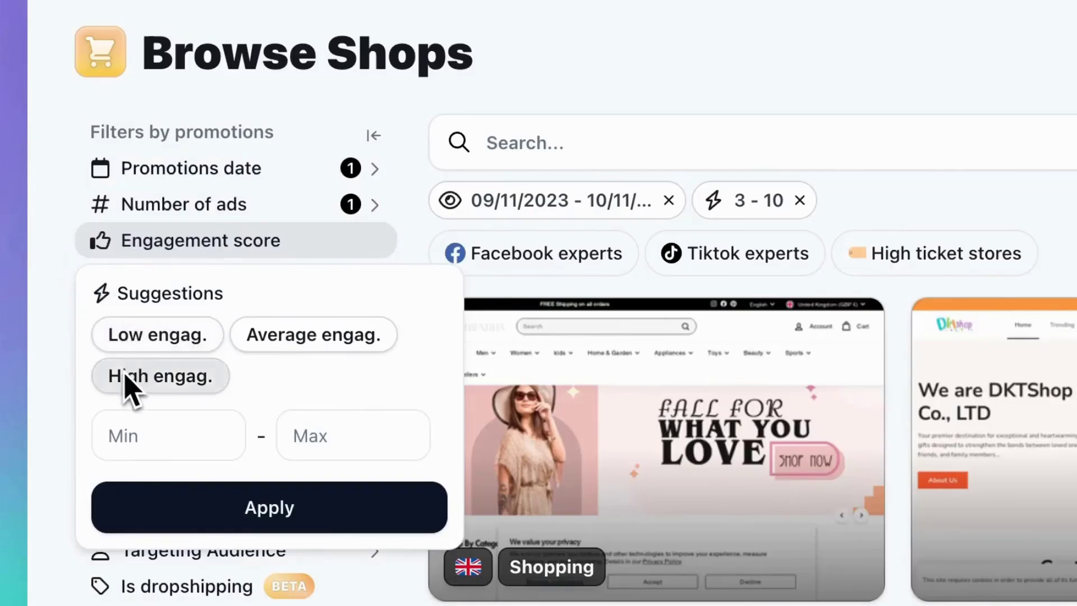
click(63, 343)
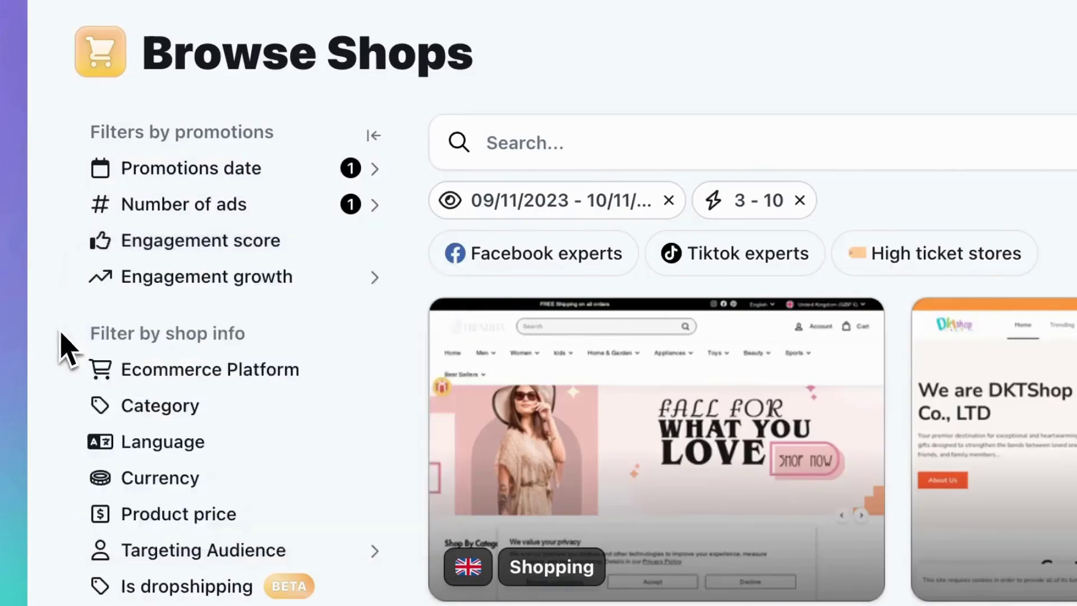
- Filter shops by Engag. growth 7d using the High growth range, 20 to 10000
click(137, 277)
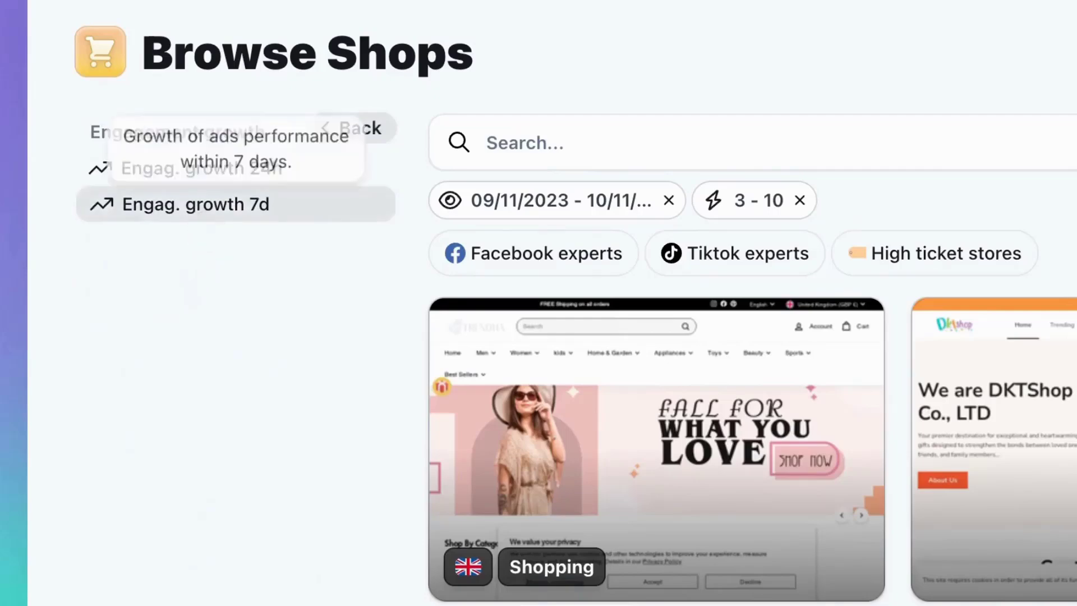
click(202, 213)
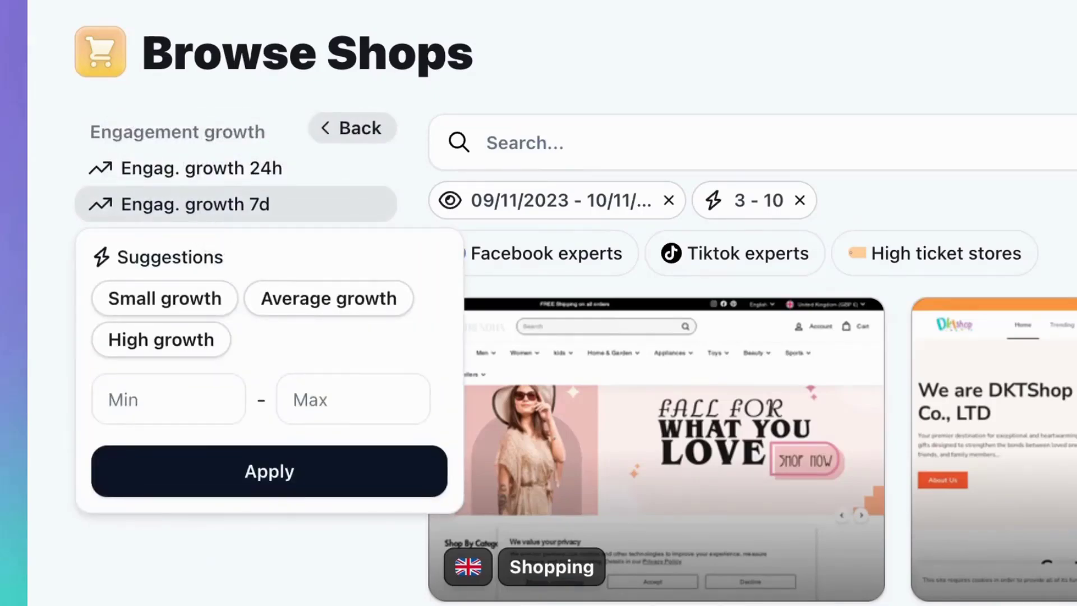
click(185, 348)
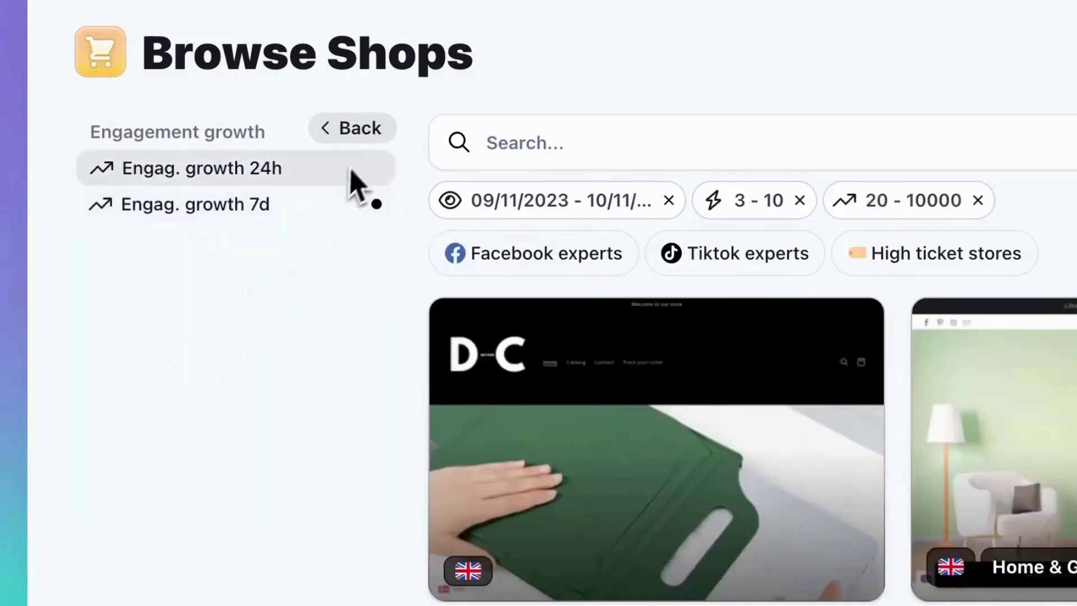
click(359, 140)
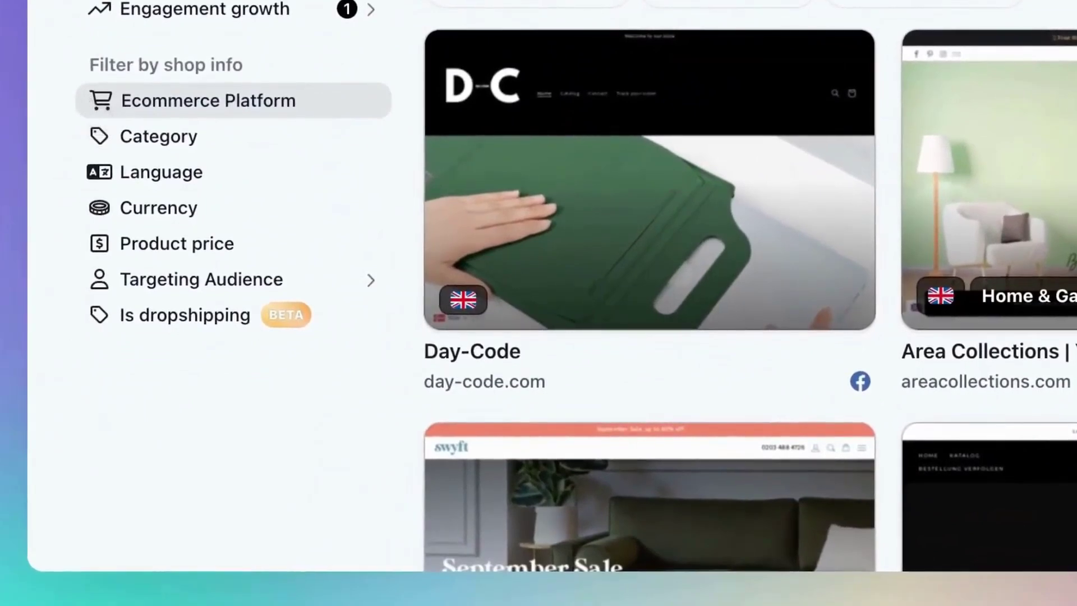
- After reviewing platform and category choices, set the audience age filter to Young adults, 23–30
click(96, 105)
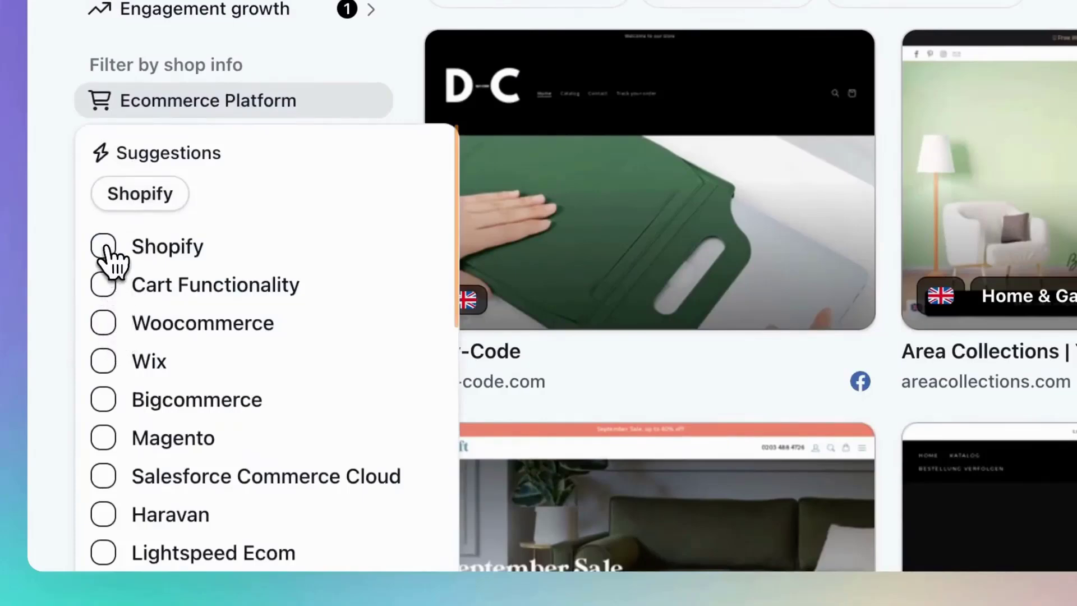
click(143, 141)
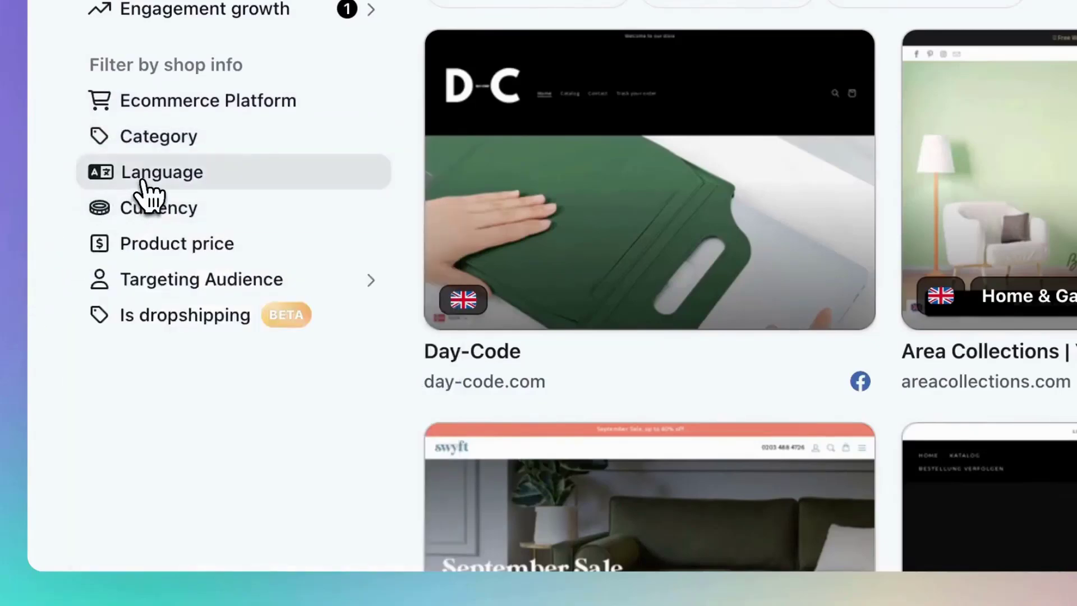
click(106, 281)
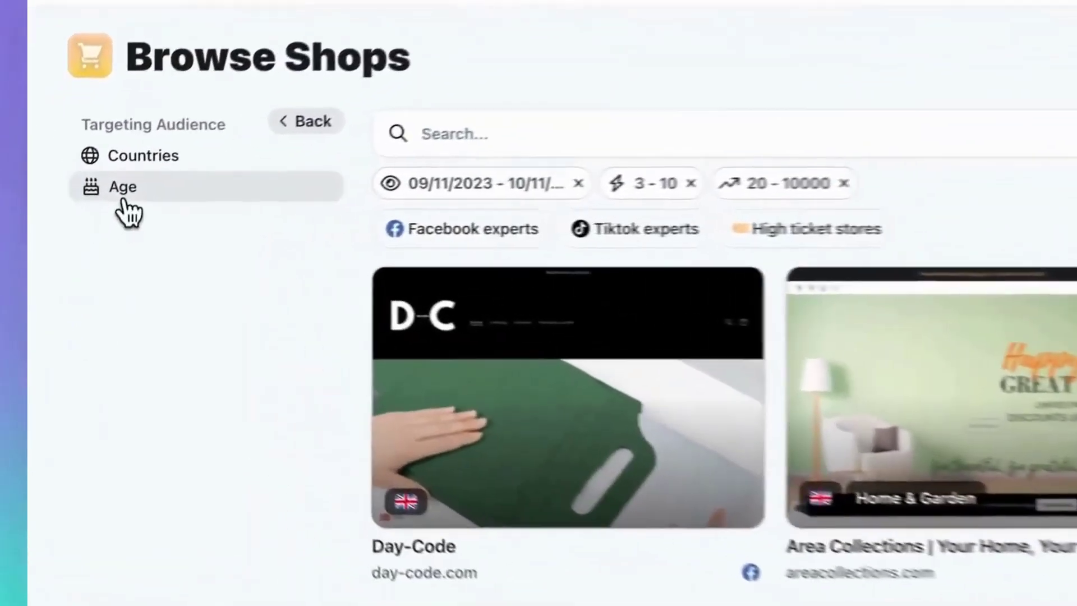
click(122, 202)
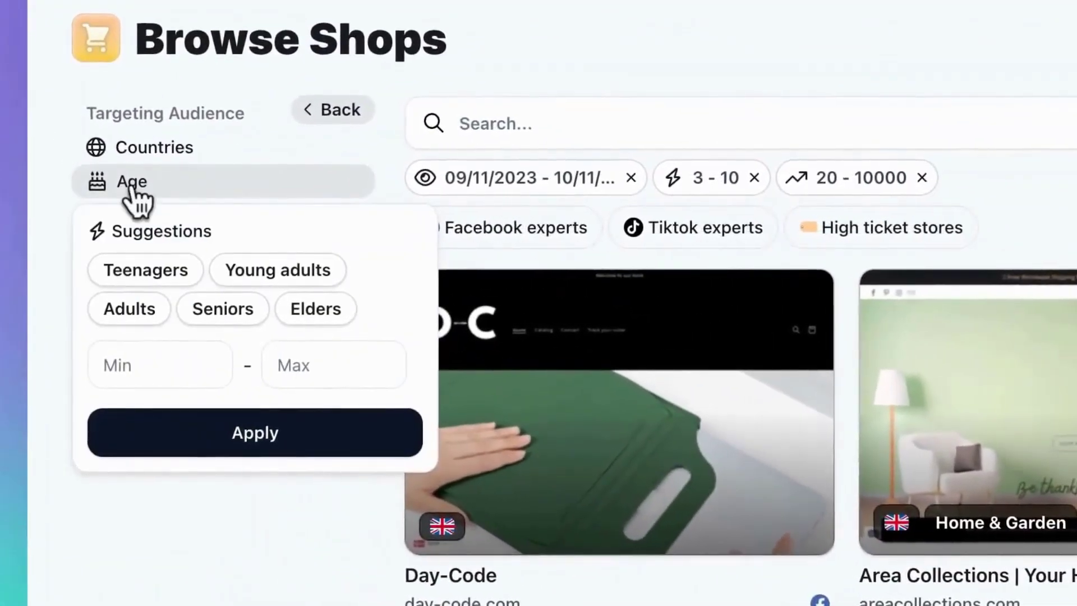
click(242, 259)
click(332, 111)
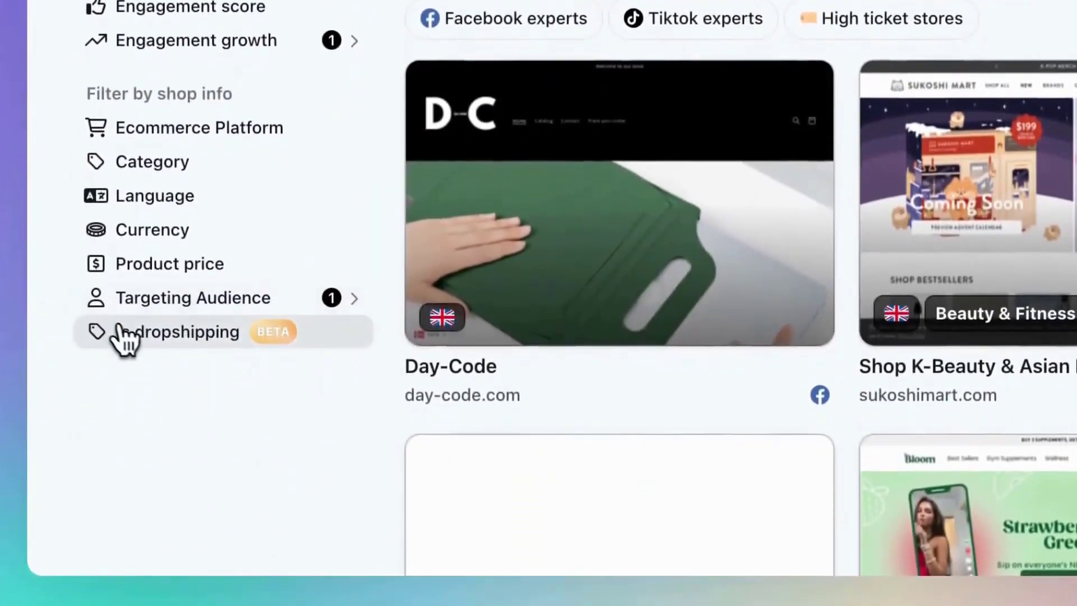
- Apply the 'is Dropshipping' filter to the shop results
click(140, 336)
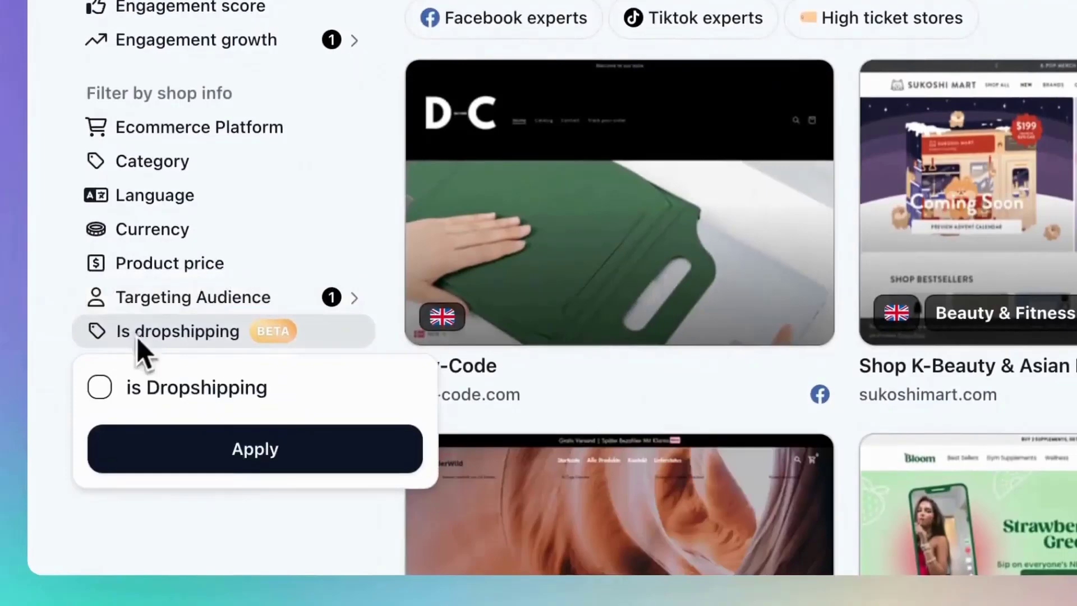
click(207, 447)
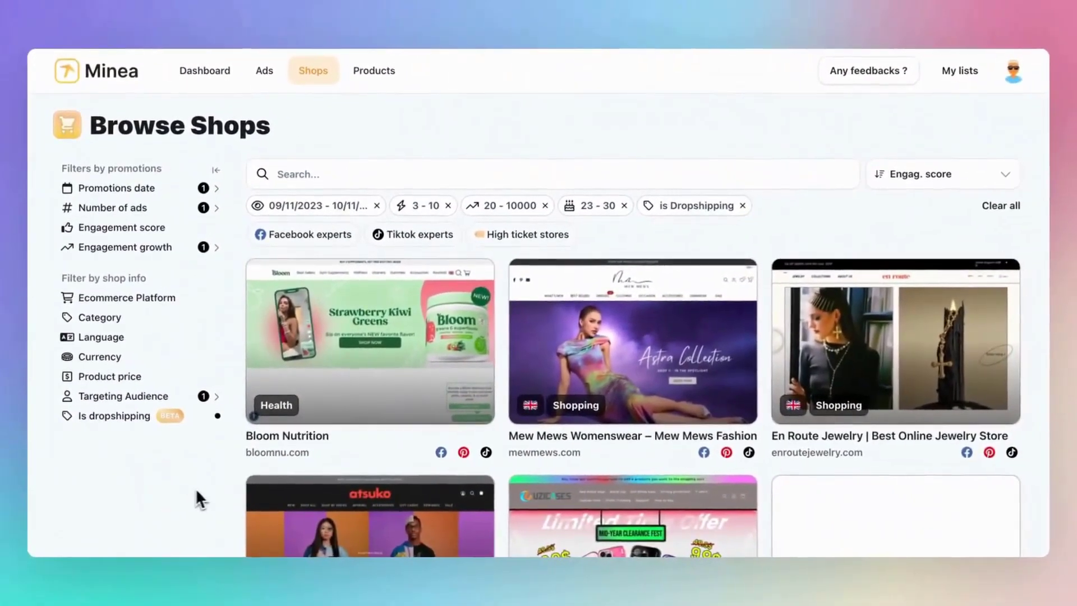
mouse_move(303, 289)
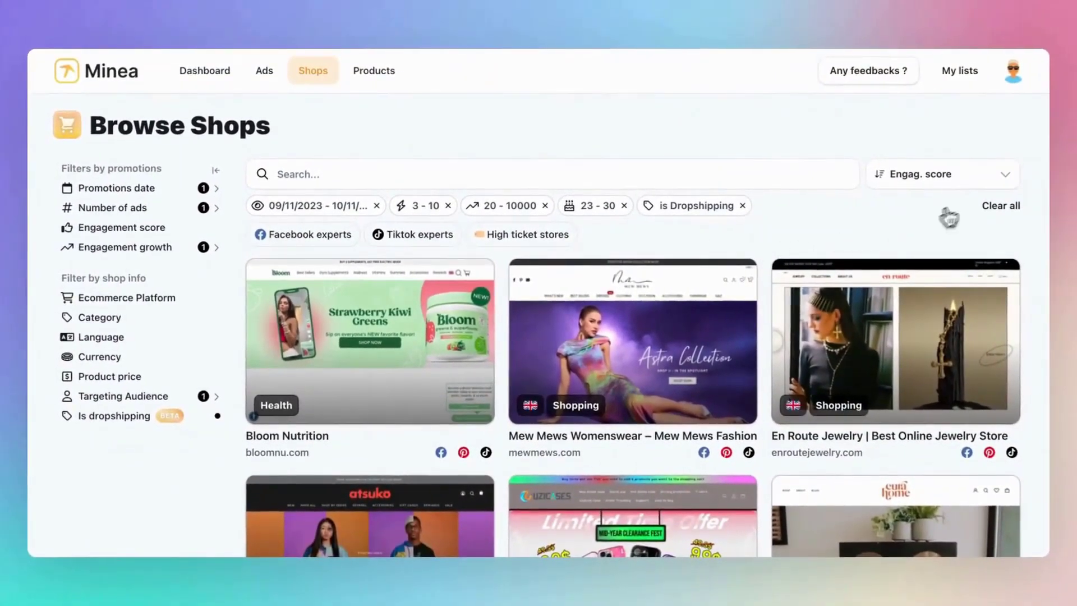
- Sort shops by Engag. growth 24h (%), then search UZICASE and clear the search
click(1001, 187)
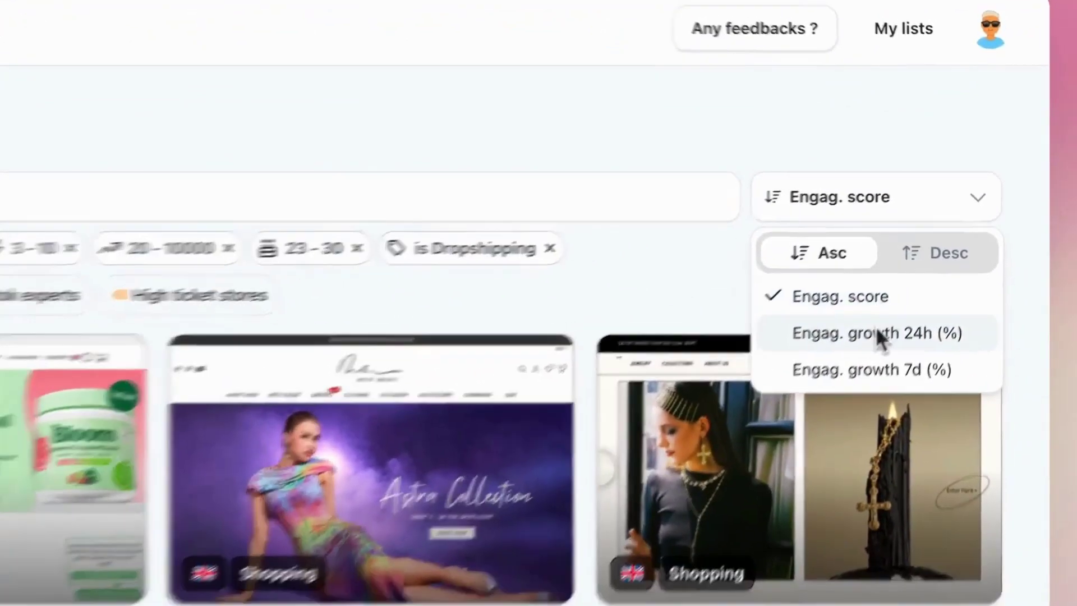
click(870, 343)
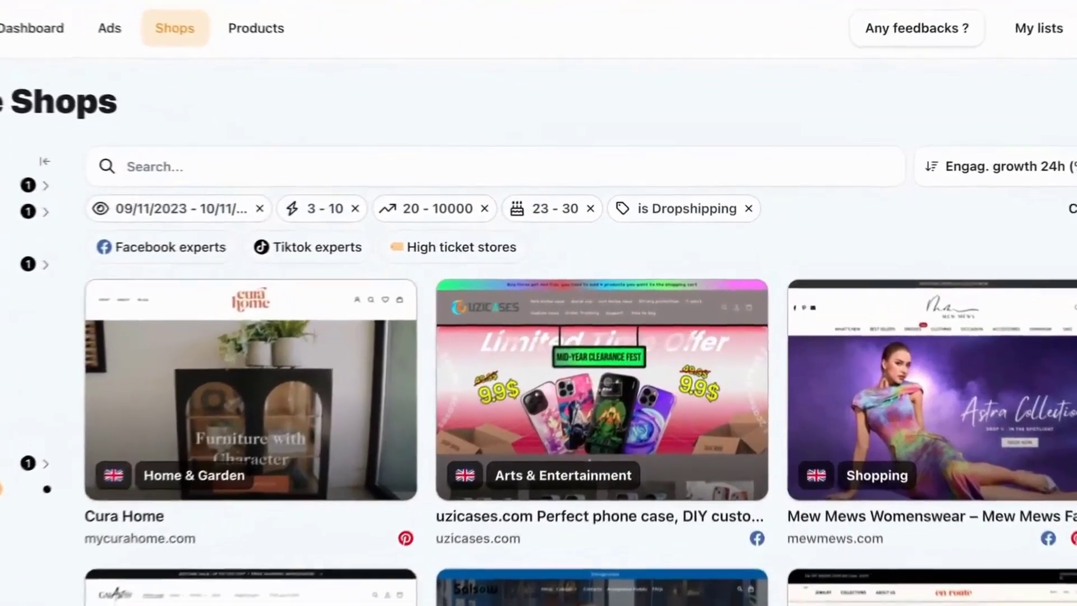
text(UZI)
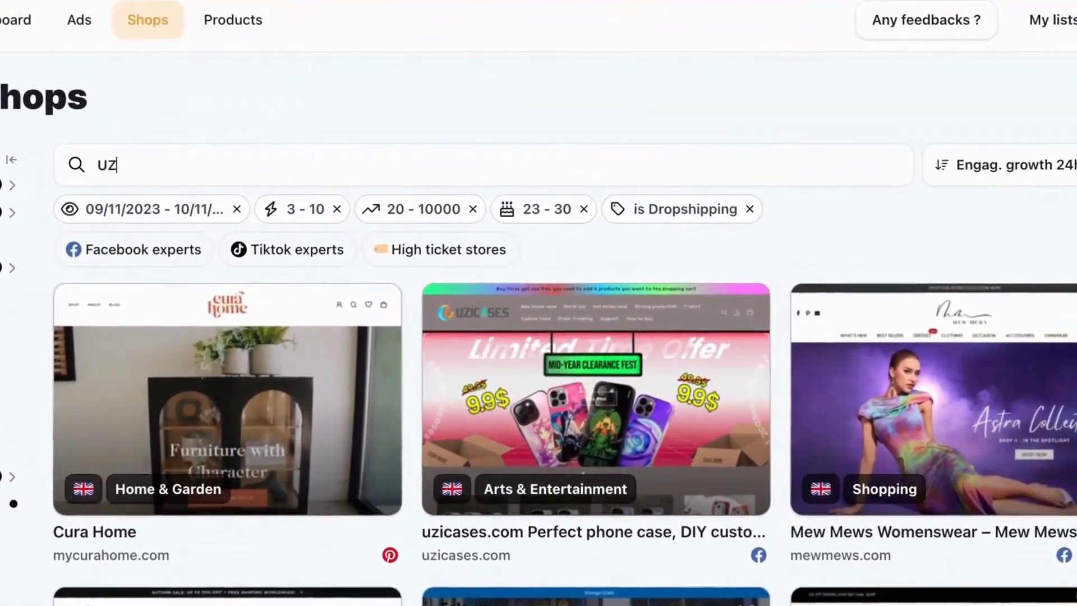
text(CASE)
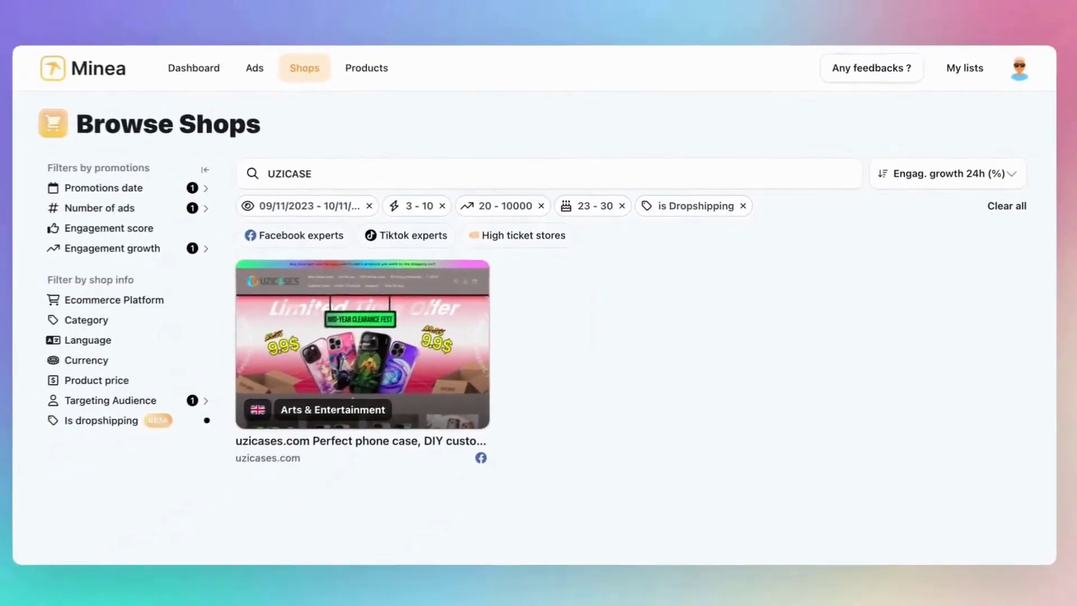
key(ctrl+a)
key(BackSpace)
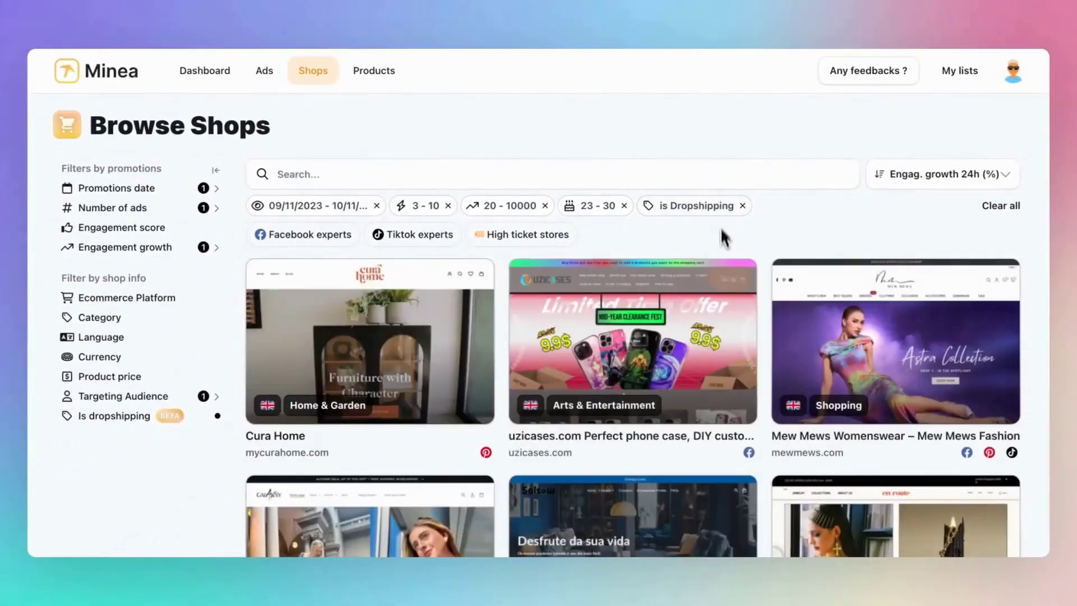
scroll(717, 362, down, 3)
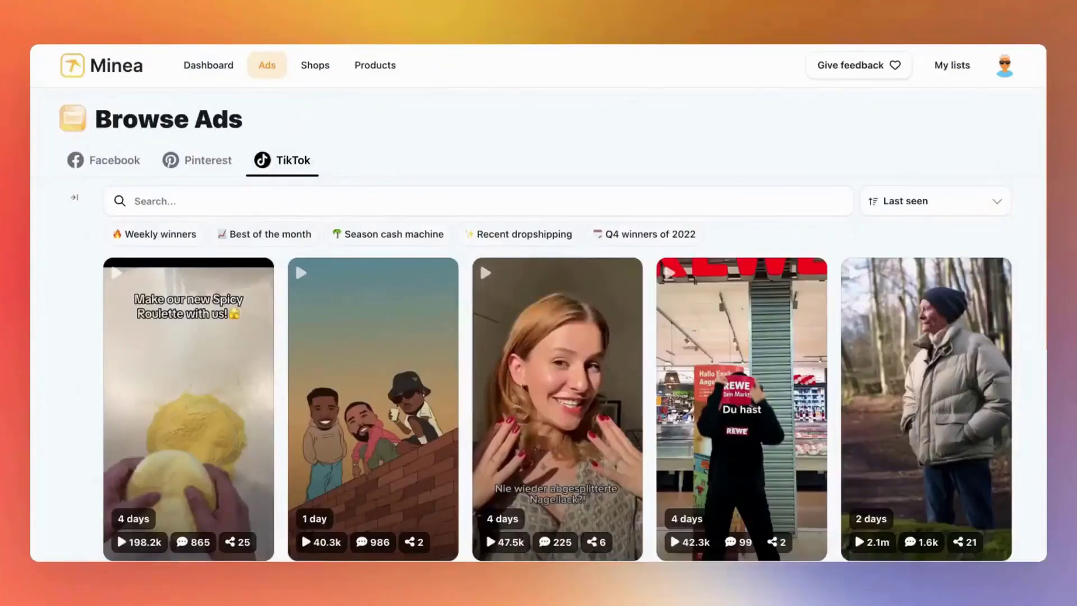
- Scroll through the TikTok ad grid, then expand the Filters sidebar
scroll(231, 252, down, 3)
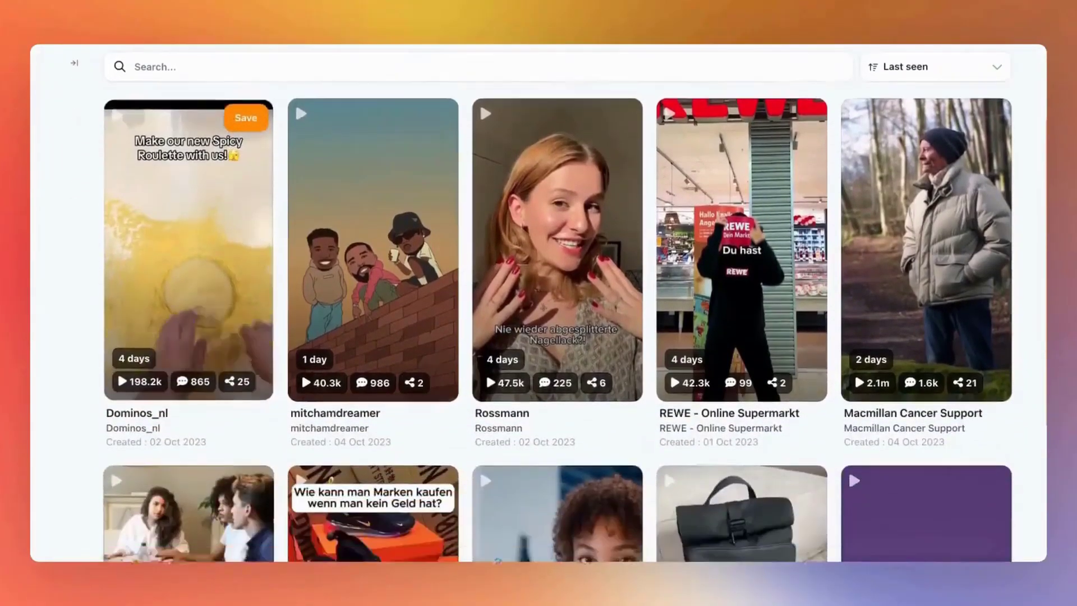
scroll(231, 252, down, 4)
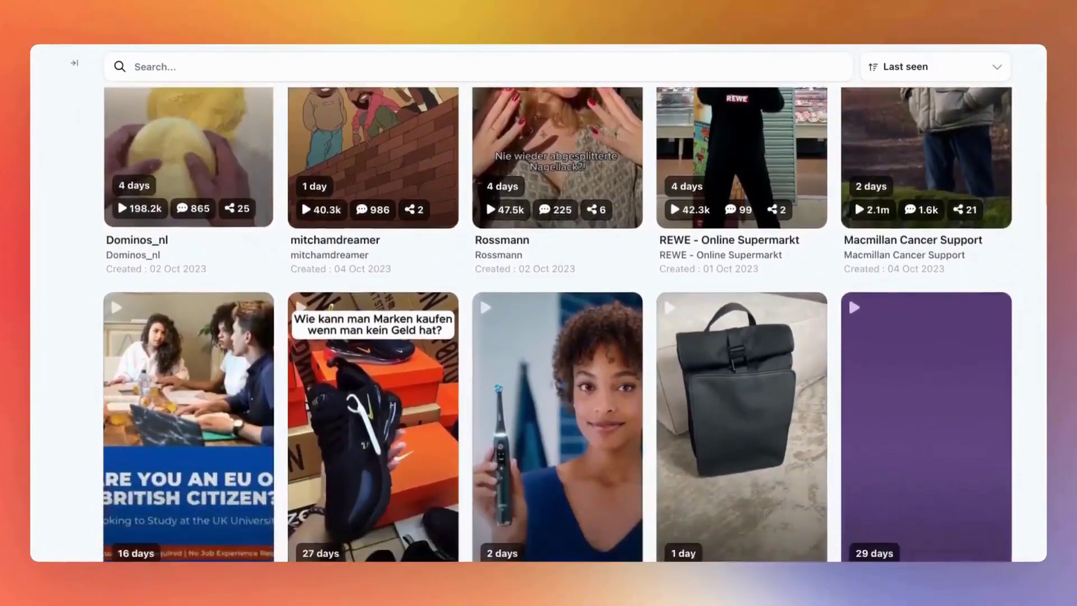
scroll(230, 253, down, 2)
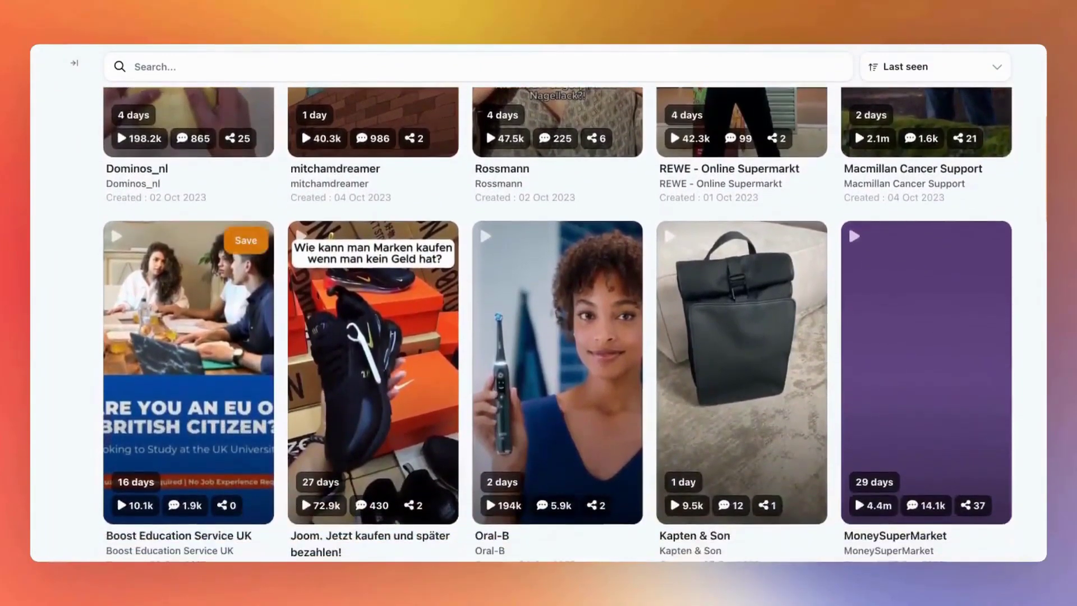
scroll(231, 252, down, 8)
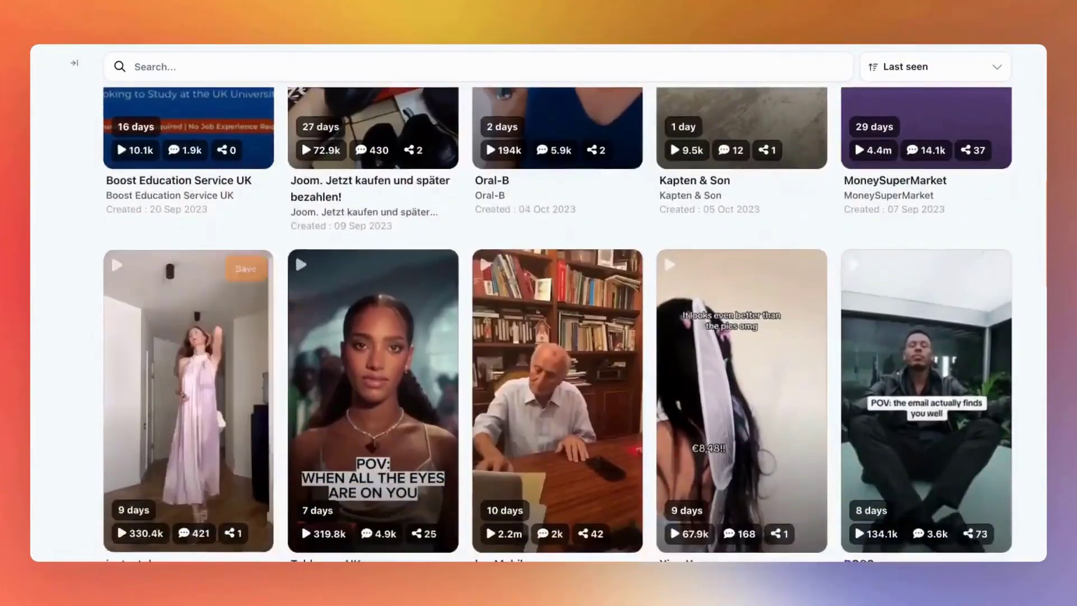
scroll(235, 253, down, 4)
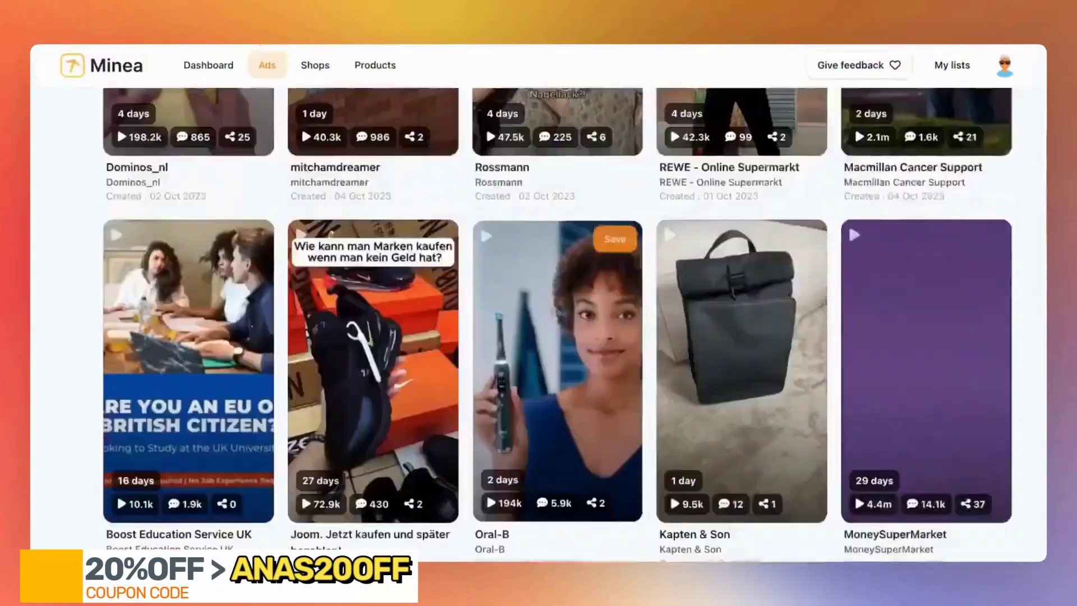
scroll(511, 264, up, 8)
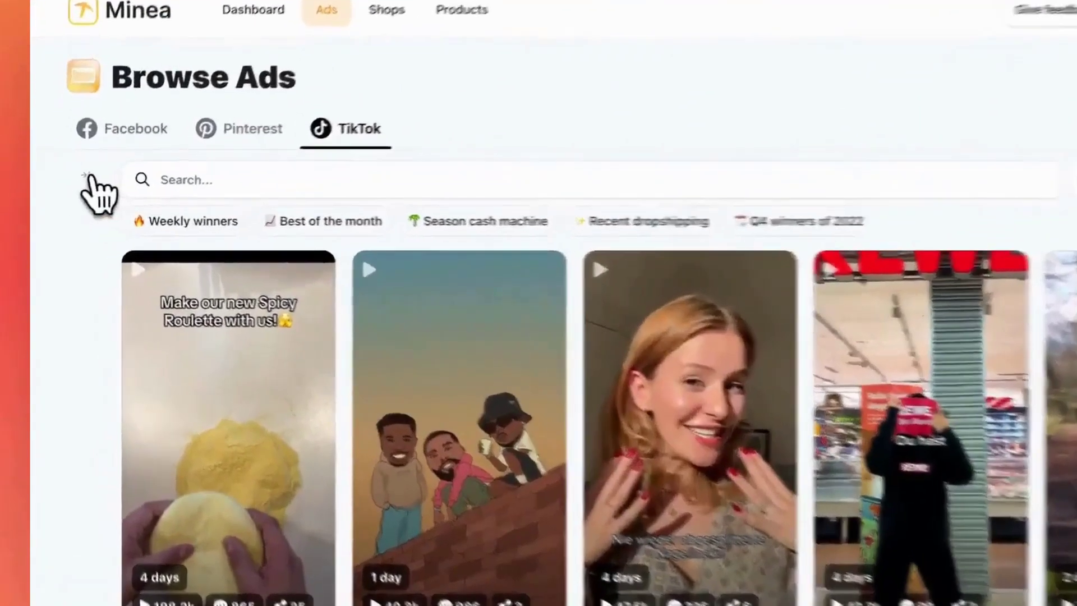
click(74, 198)
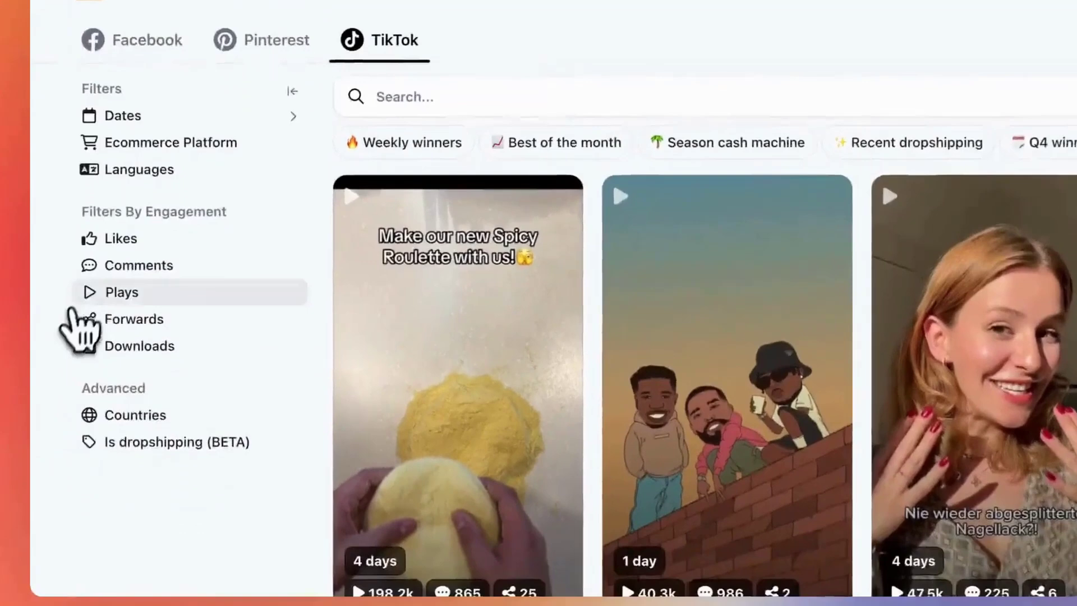
- After checking the plays, forwards and downloads filters, set comments to High engagement (500–1000)
click(90, 366)
click(89, 365)
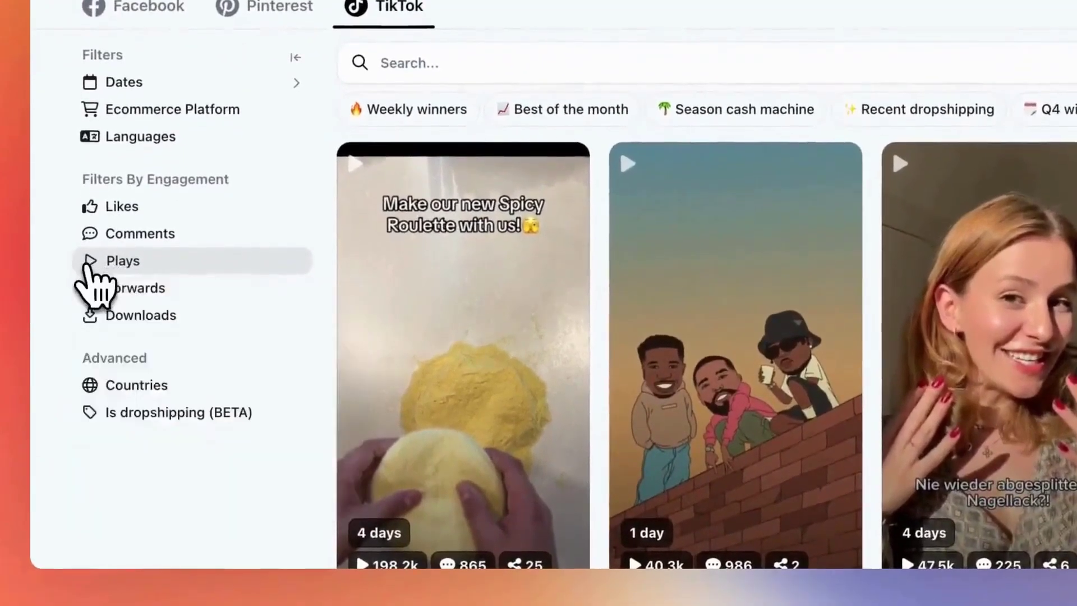
click(90, 288)
click(88, 287)
click(91, 315)
click(90, 315)
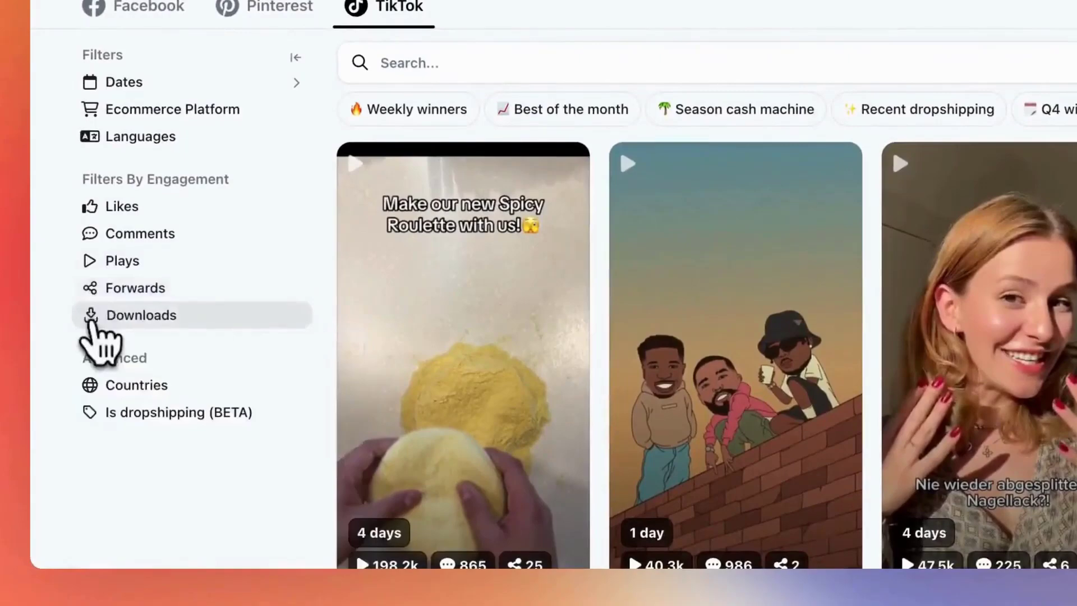
click(96, 240)
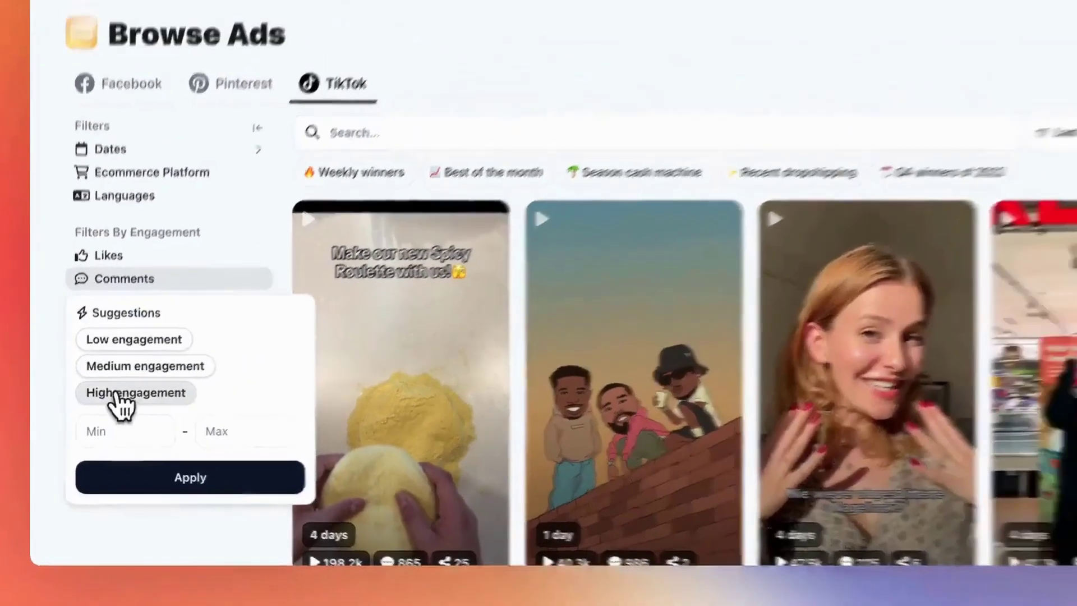
click(116, 393)
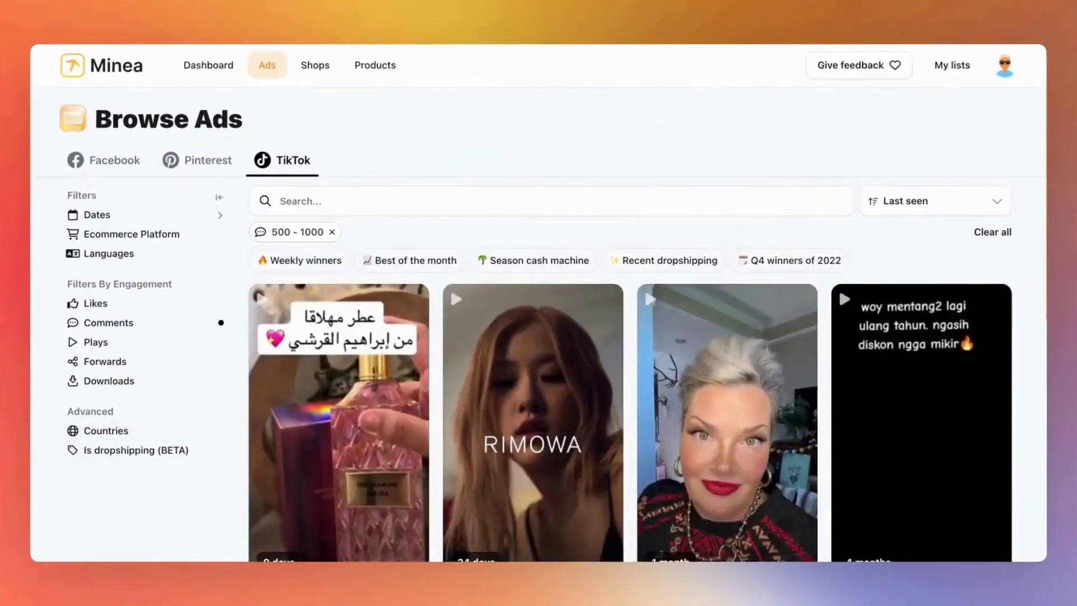
- Apply the 'is Dropshipping' filter to the ads and scroll through the results
click(104, 452)
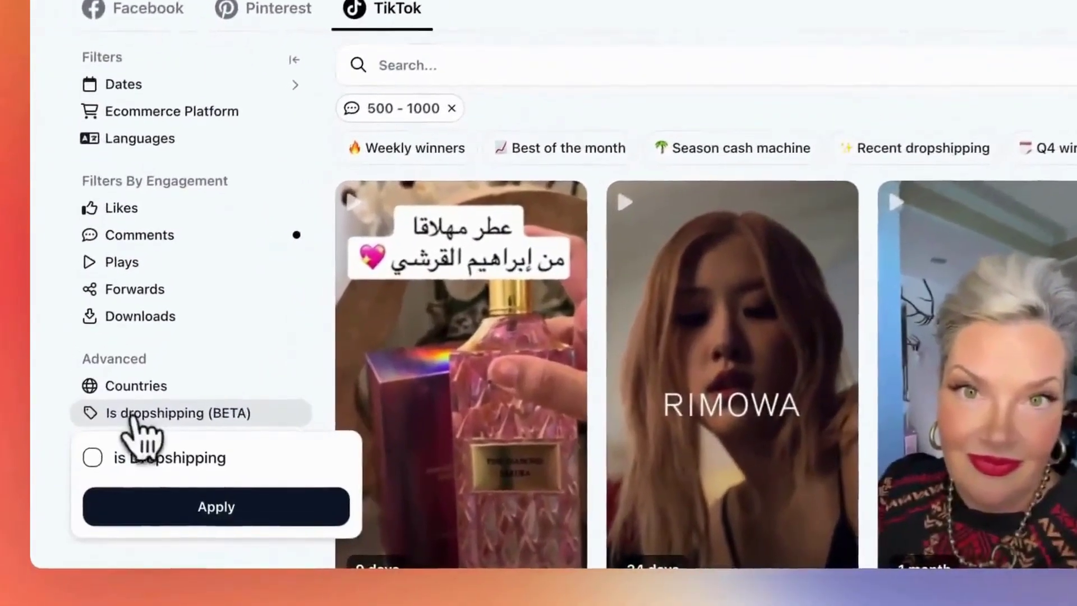
click(92, 456)
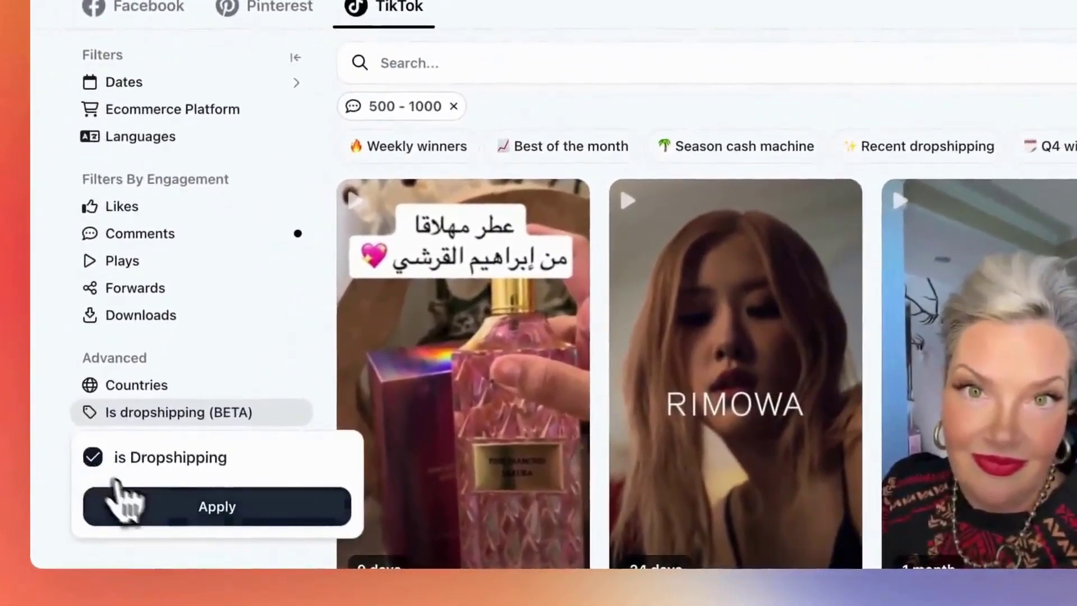
click(176, 506)
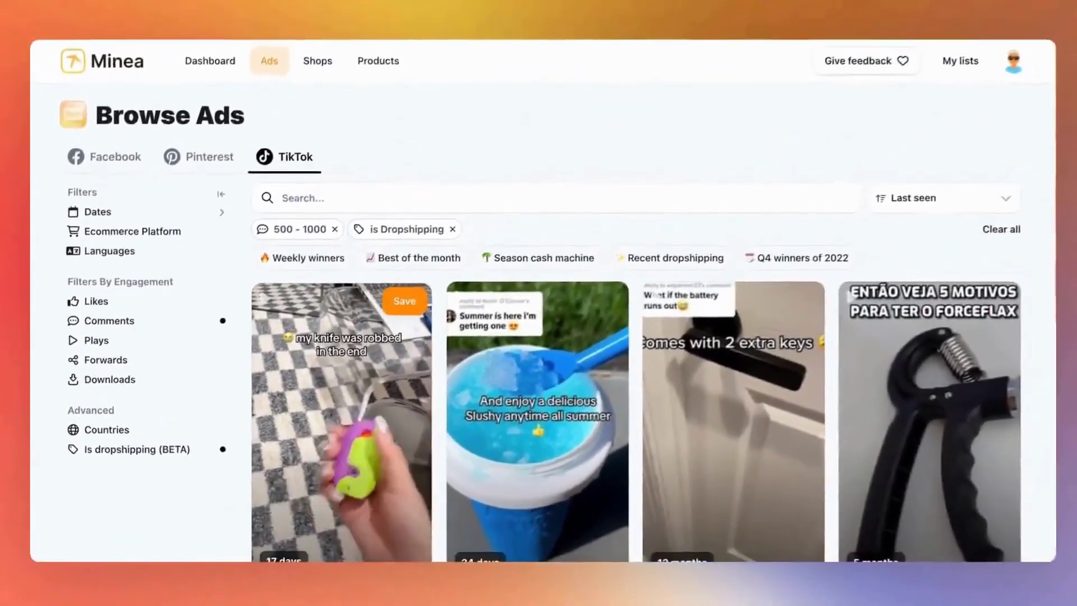
scroll(538, 337, down, 3)
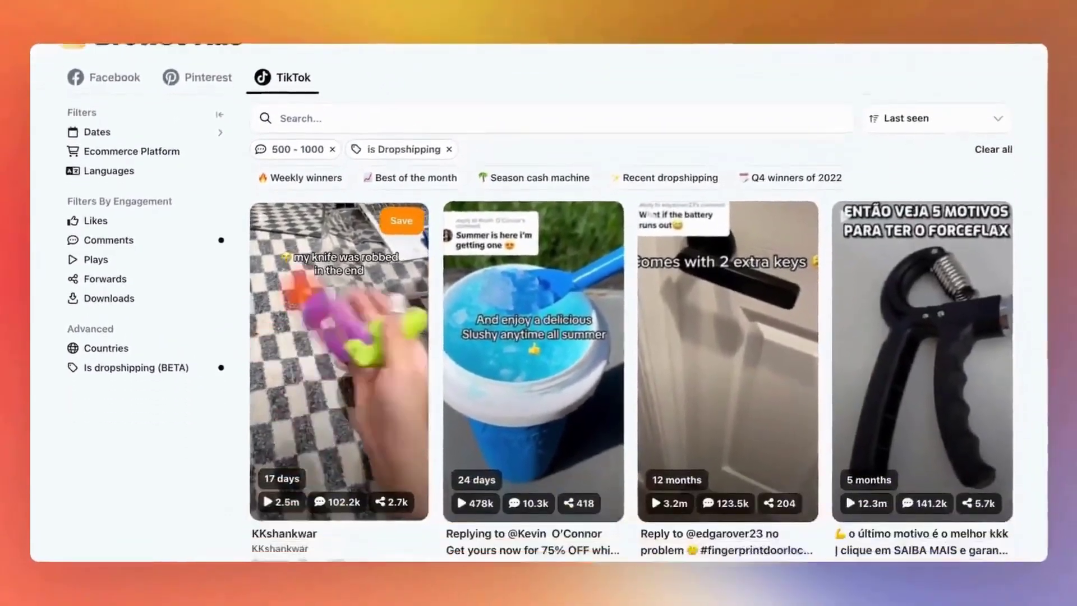
scroll(630, 336, down, 7)
scroll(631, 336, down, 5)
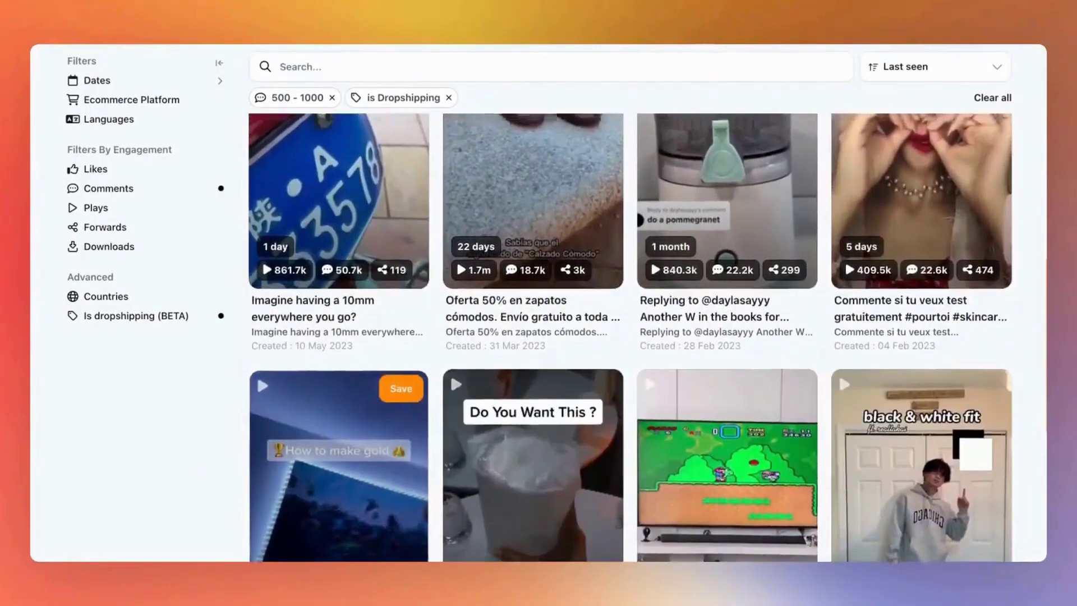
scroll(631, 336, up, 10)
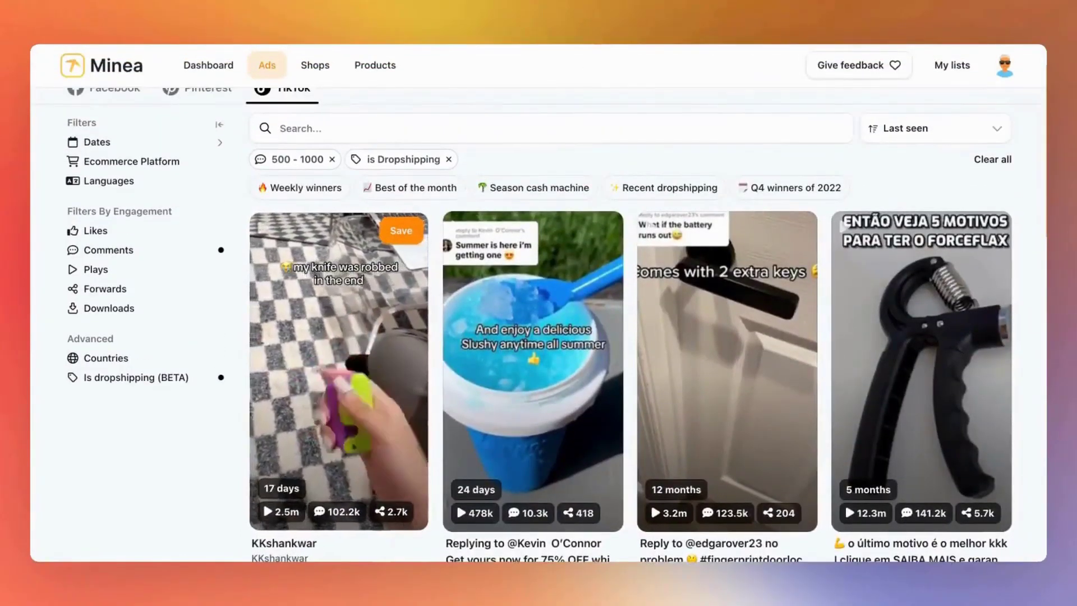
- Open the KKshankwar knife-toy ad's details and scroll to its Information section
click(364, 397)
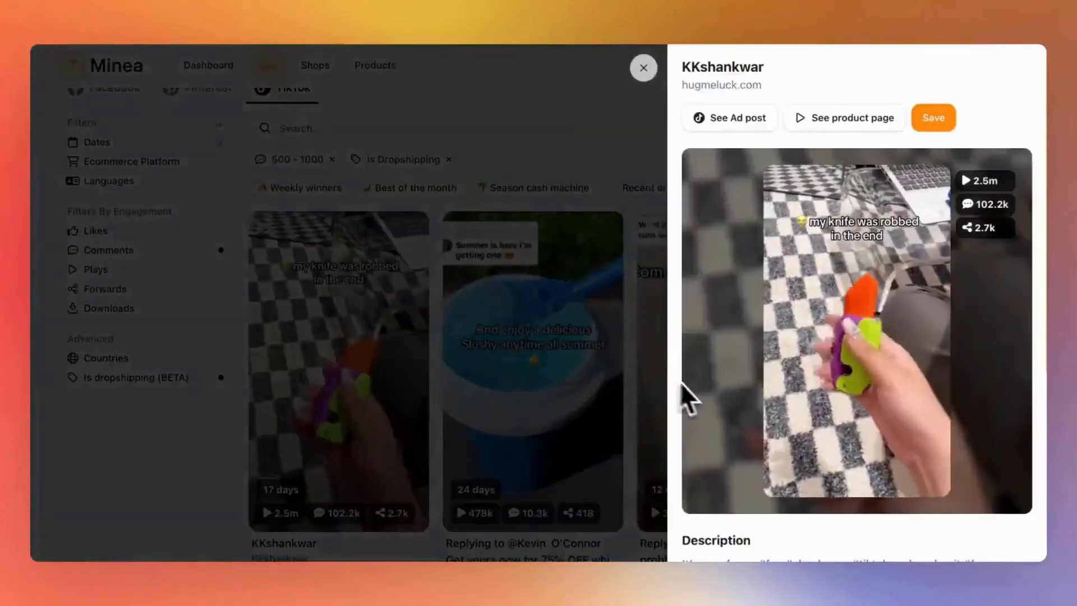
scroll(733, 430, down, 6)
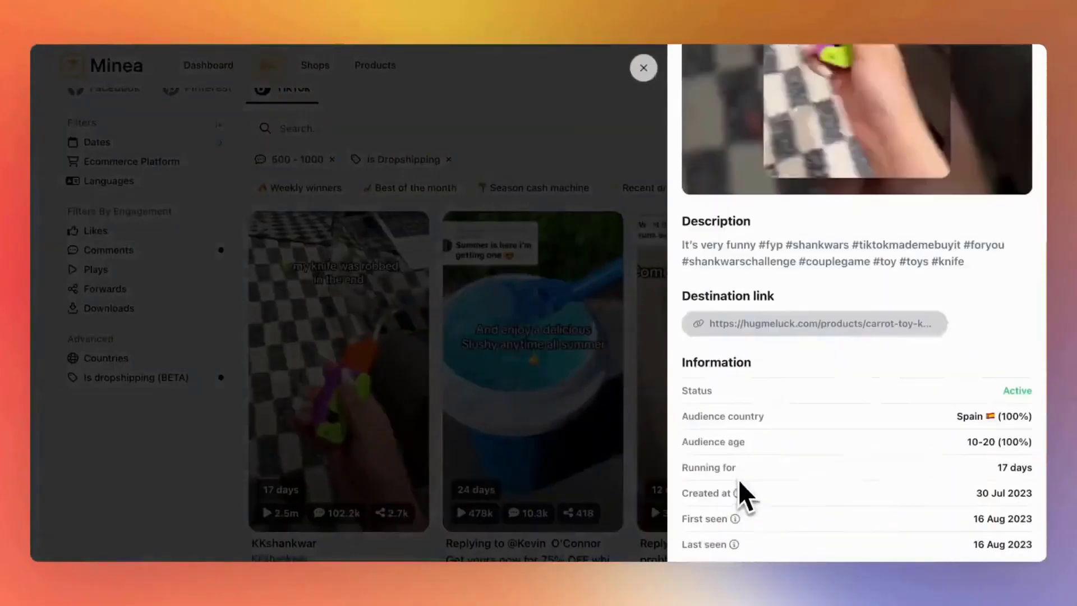